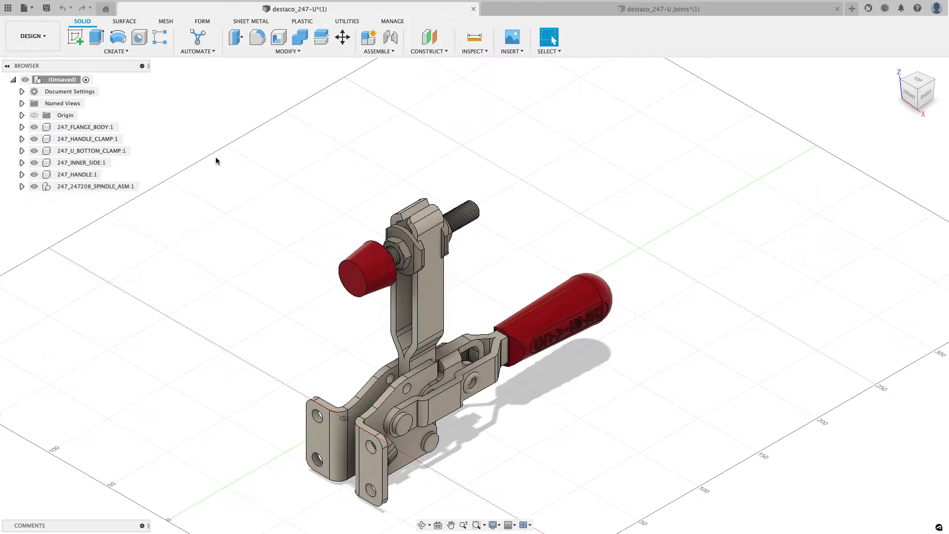
- Switch to the browser, choose .stp as the CAD download format for the 247-U clamp, and return to Fusion 360
key(ctrl+Up)
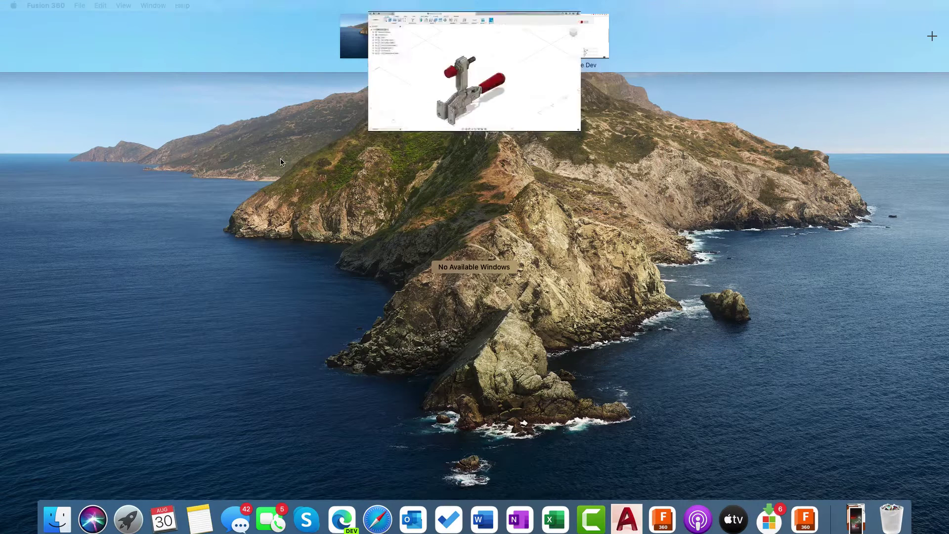
click(568, 34)
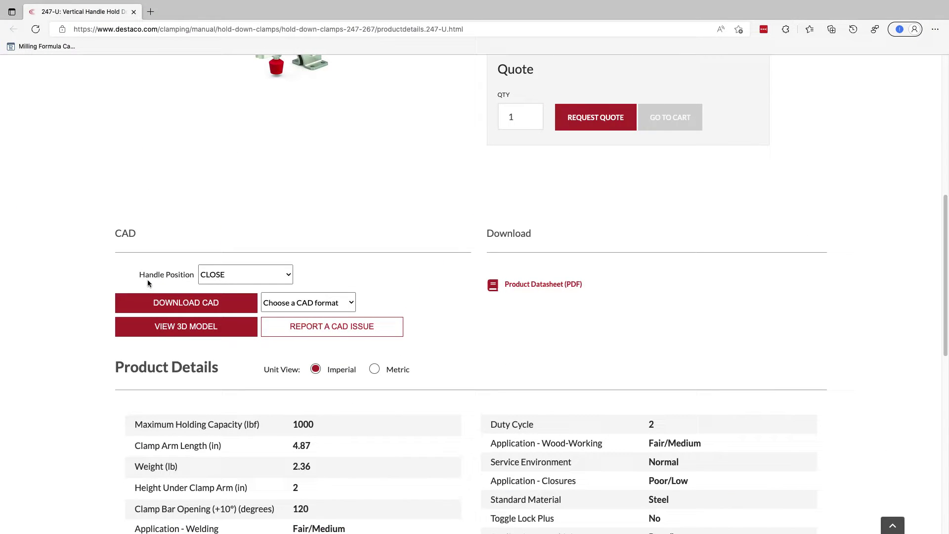
click(341, 304)
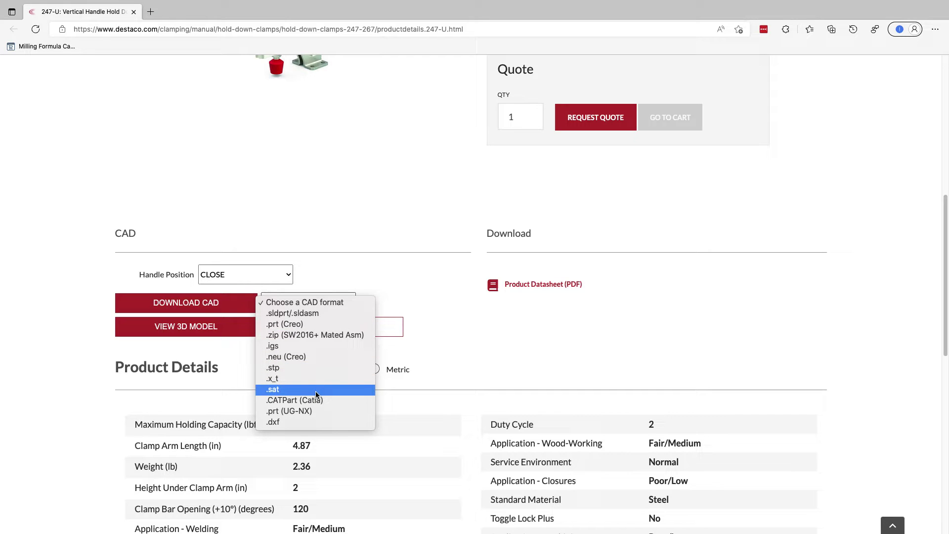
click(316, 368)
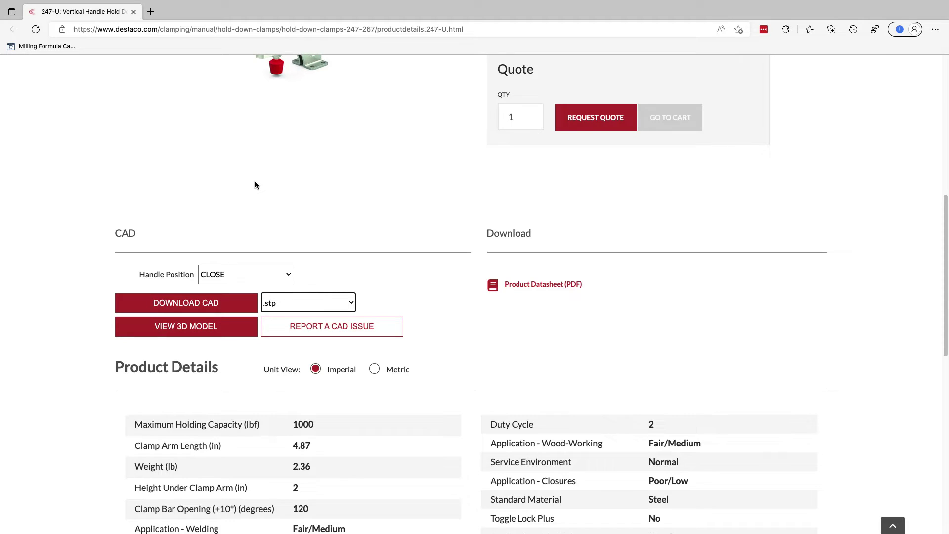
key(ctrl+Up)
click(474, 55)
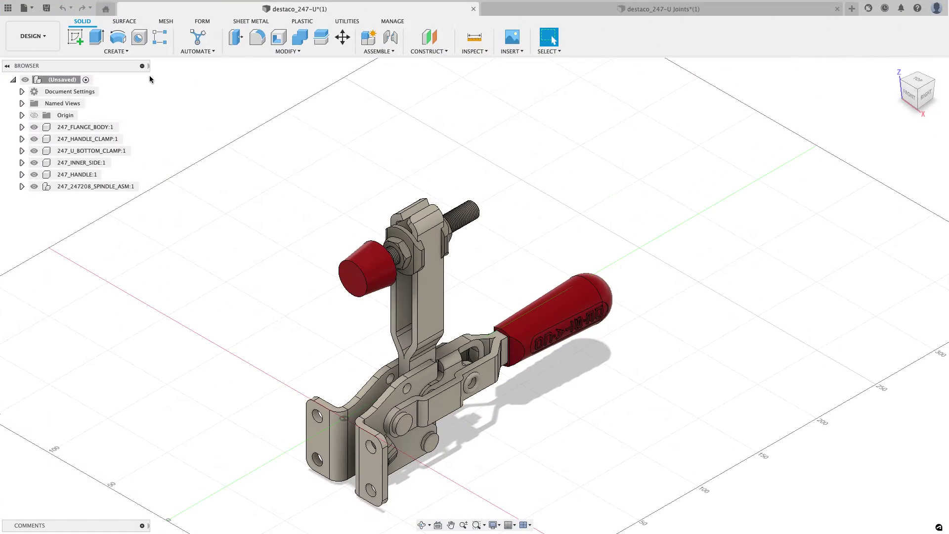
click(25, 8)
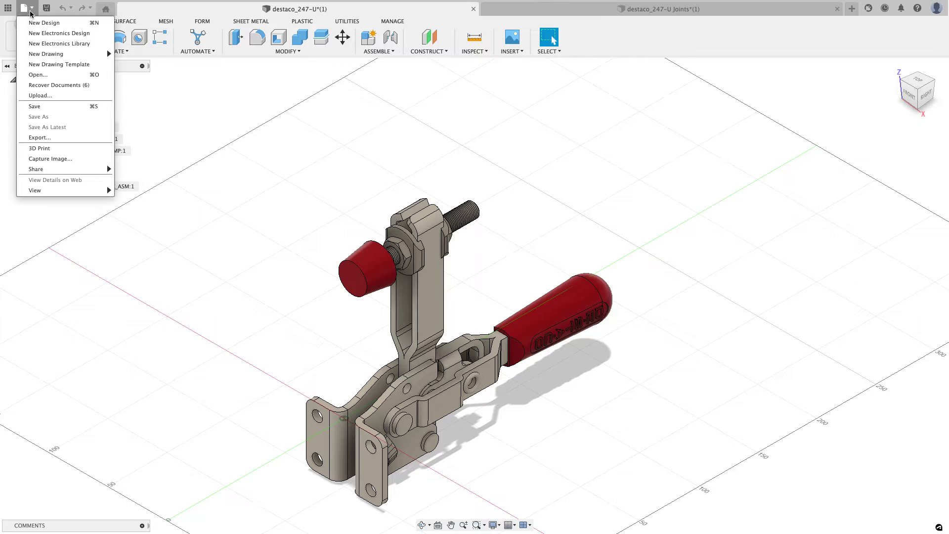
click(44, 74)
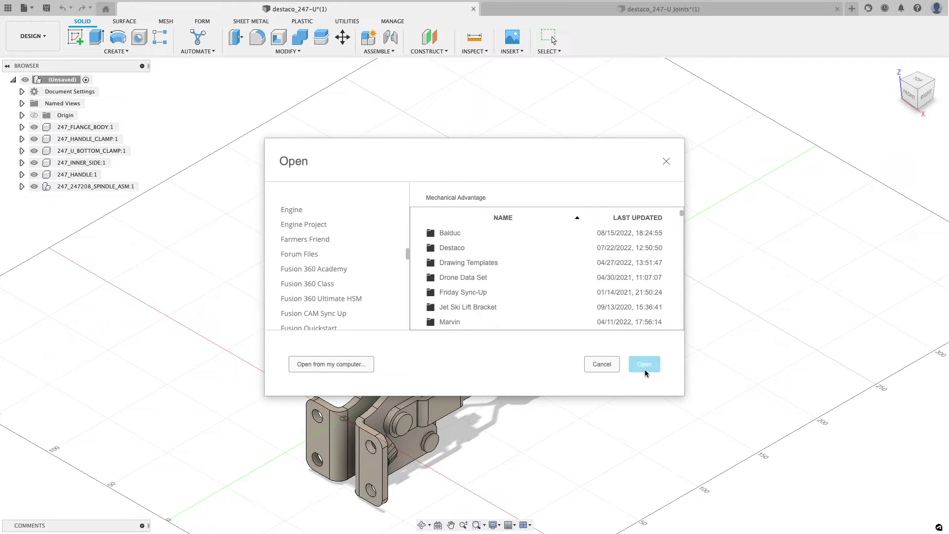
click(599, 365)
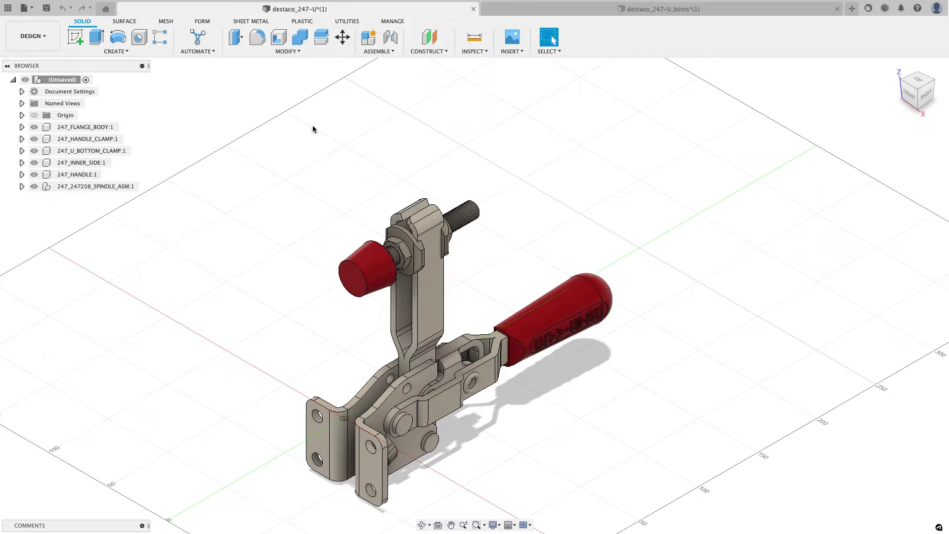
- Change the design's active units to inches in the document settings
click(21, 92)
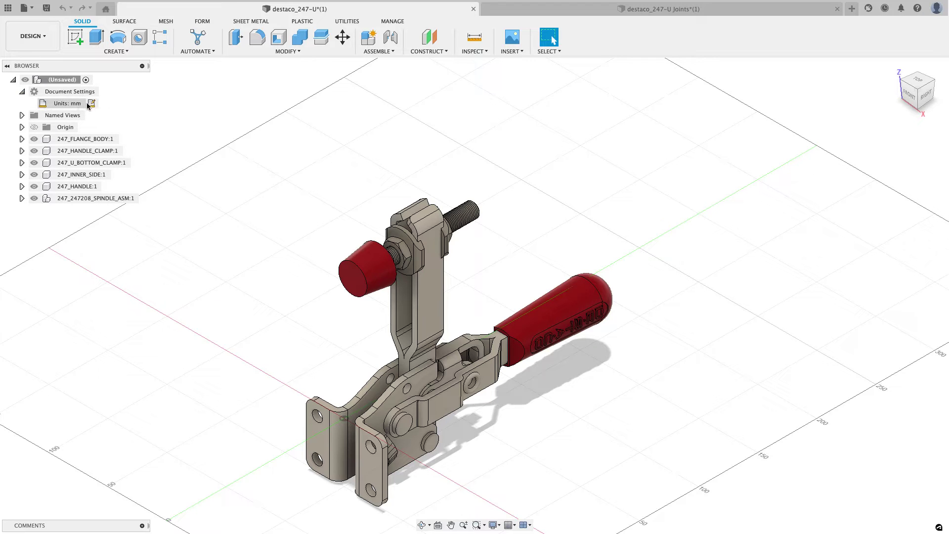
click(91, 103)
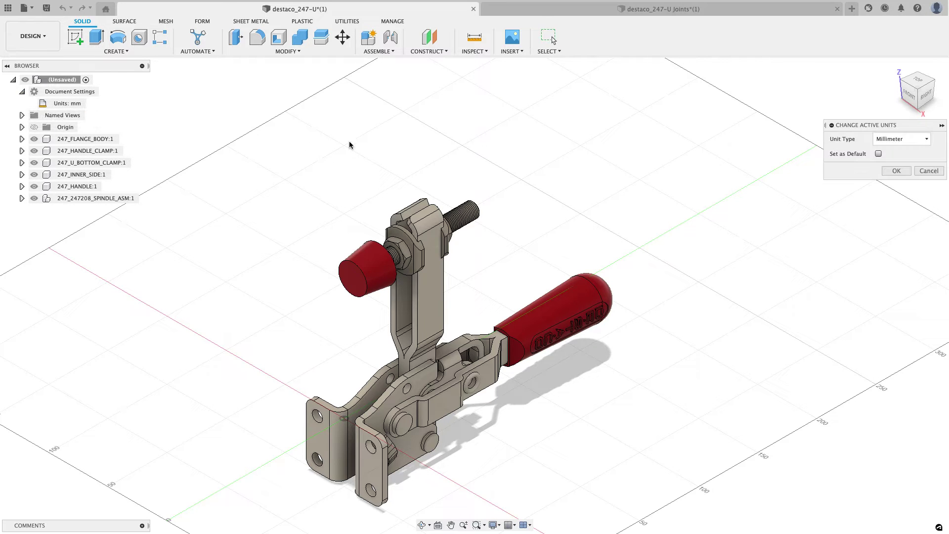
click(896, 140)
click(891, 183)
click(897, 171)
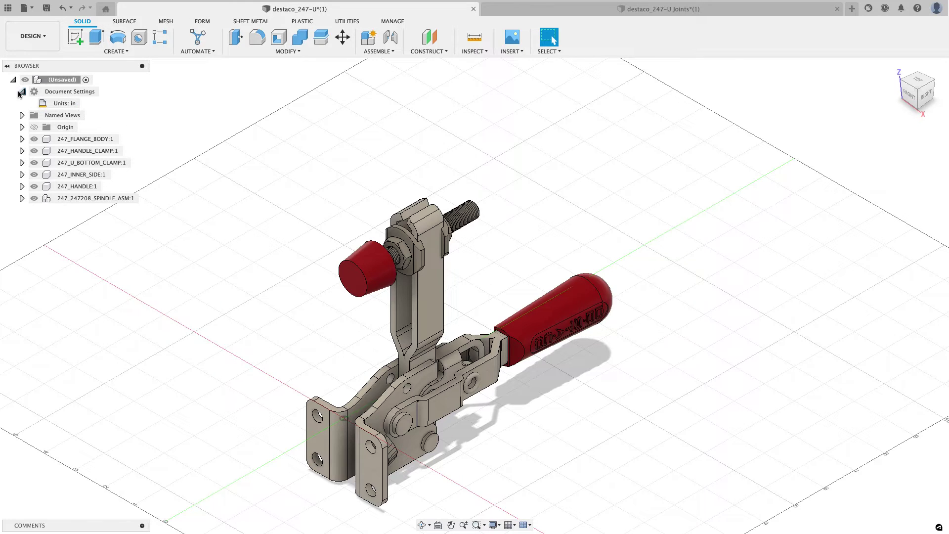
click(21, 92)
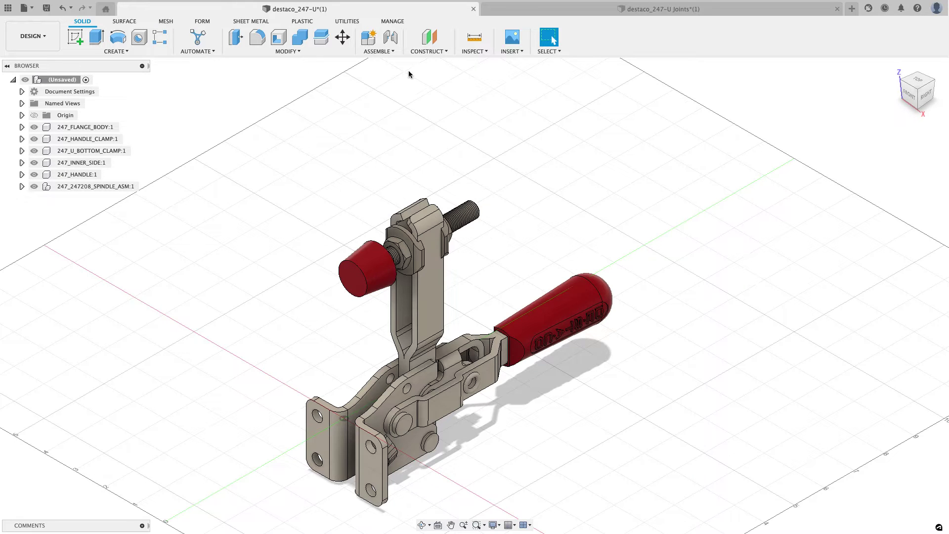
- Rotate all six clamp components together by -90 degrees about the flange body's edge so the clamp stands on its base
click(343, 37)
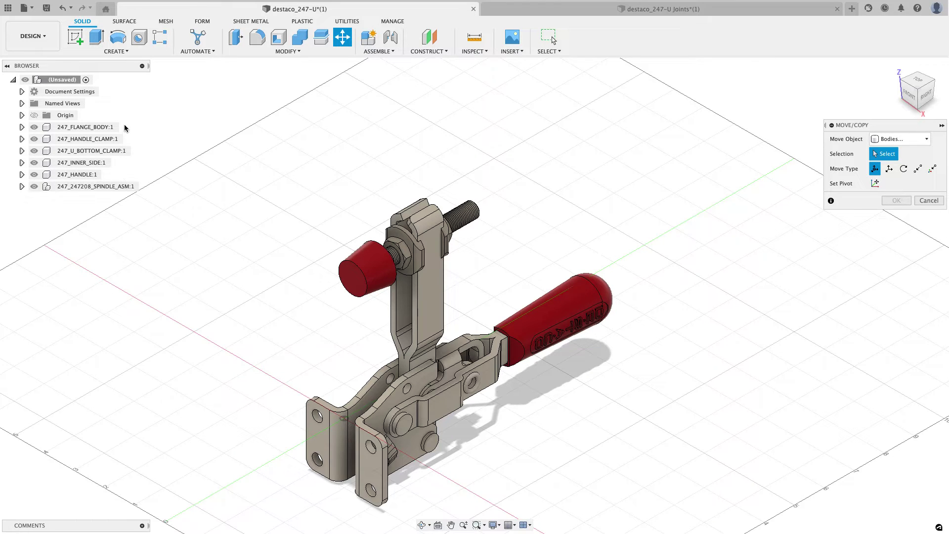
click(903, 138)
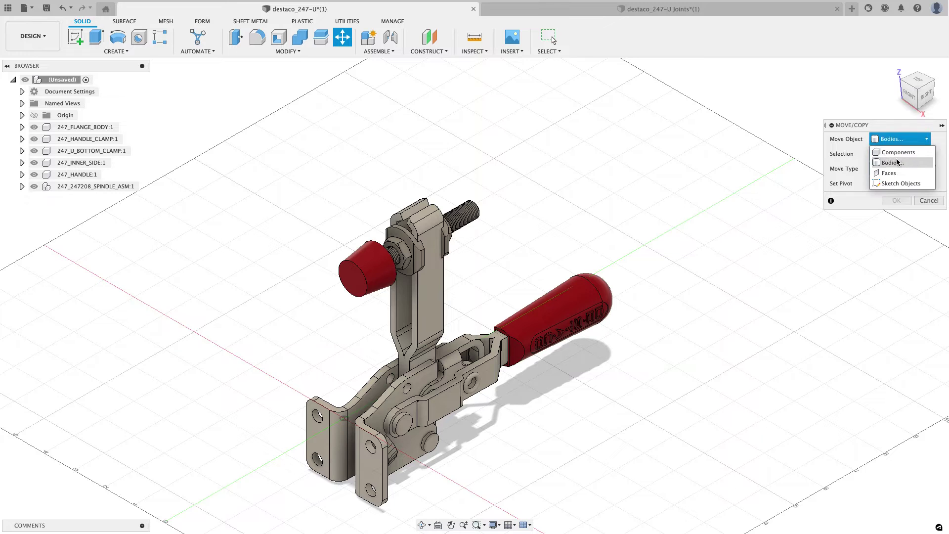
click(892, 150)
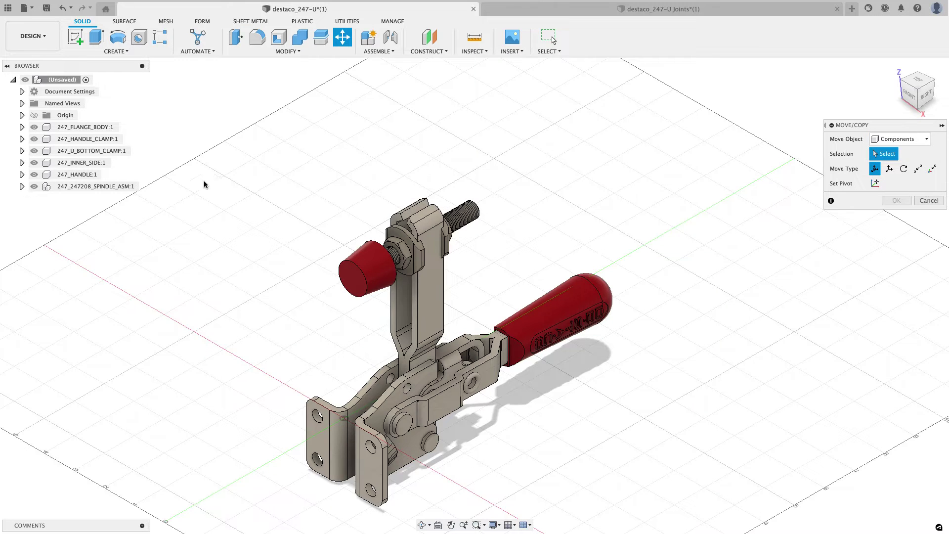
click(108, 128)
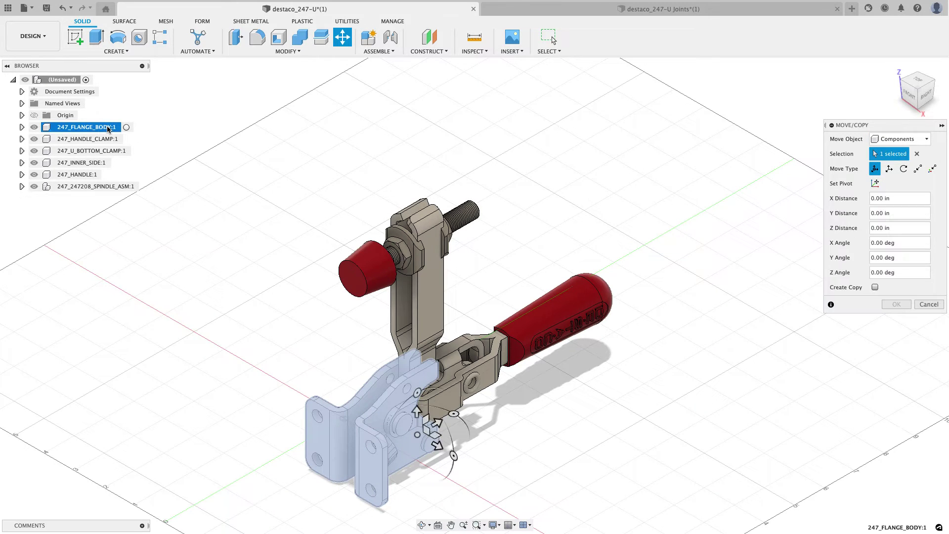
shift+click(106, 187)
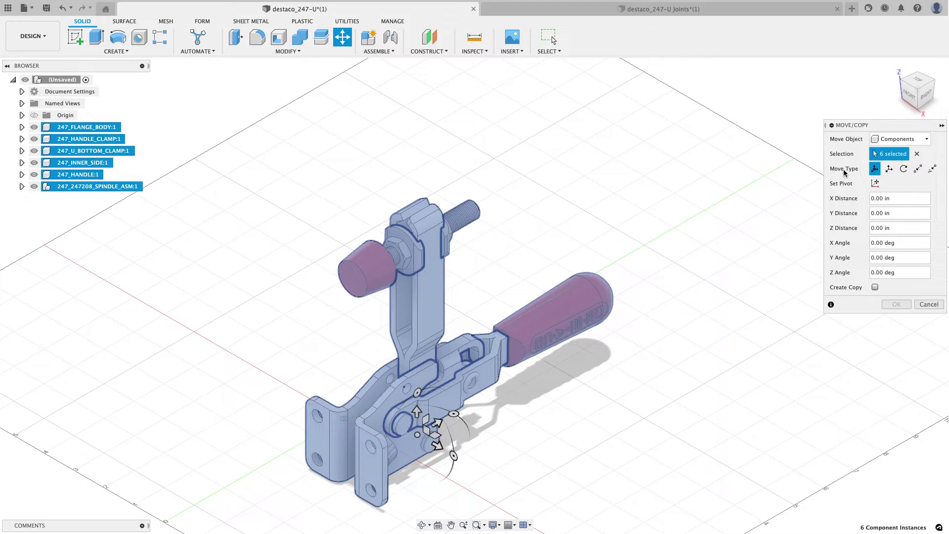
click(904, 169)
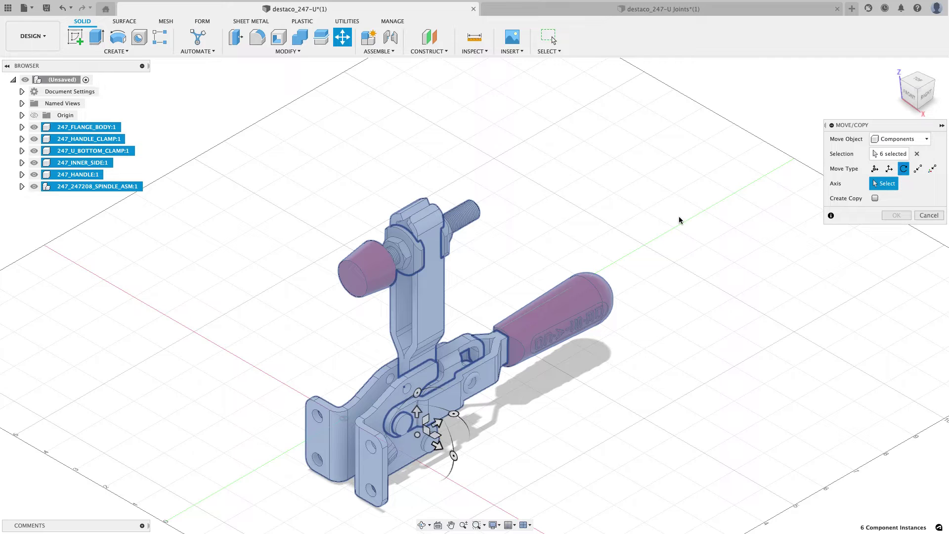
click(368, 434)
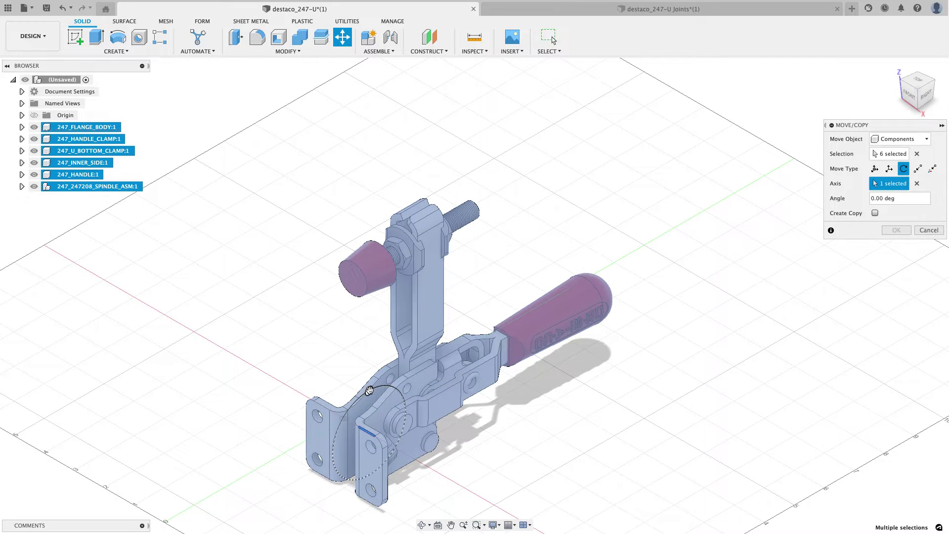
drag(370, 391, 336, 447)
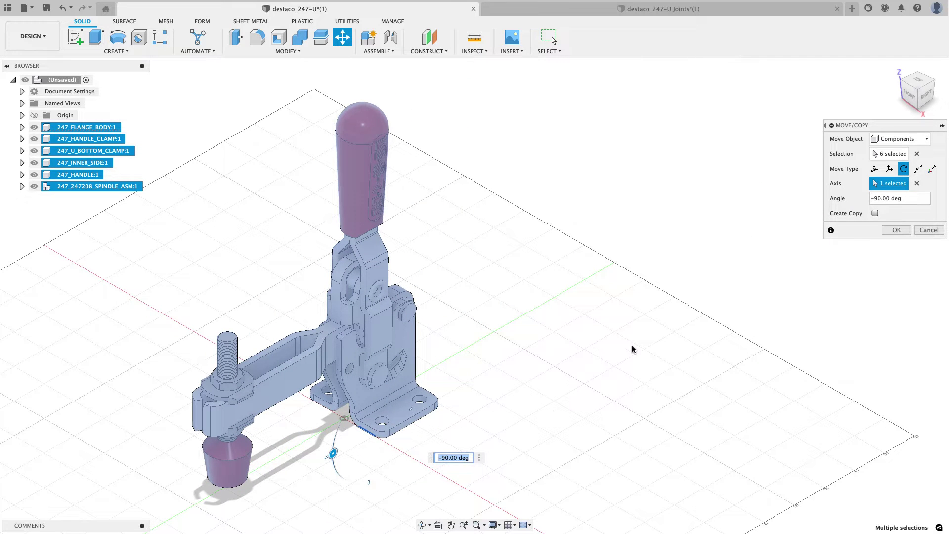
click(896, 230)
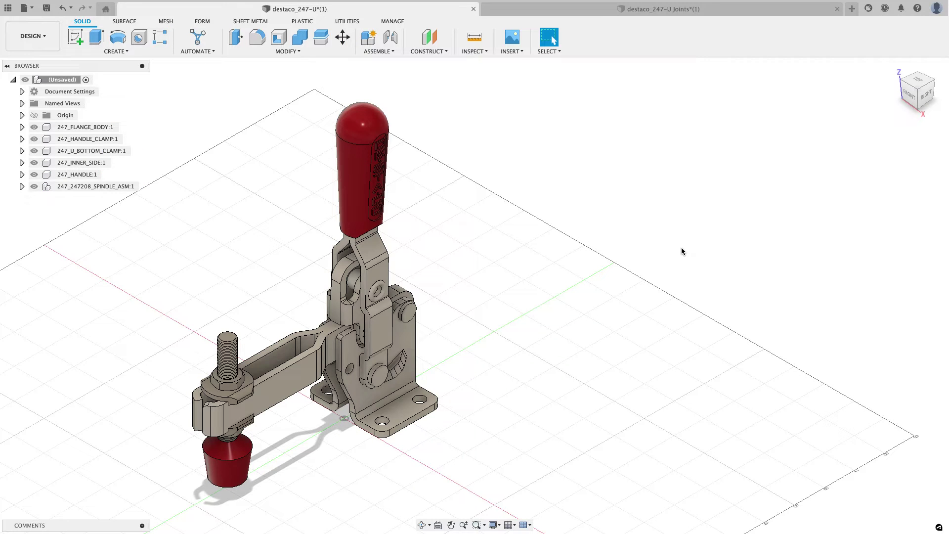
- Turn on design history capture for the top-level assembly
click(393, 52)
click(74, 80)
right_click(75, 82)
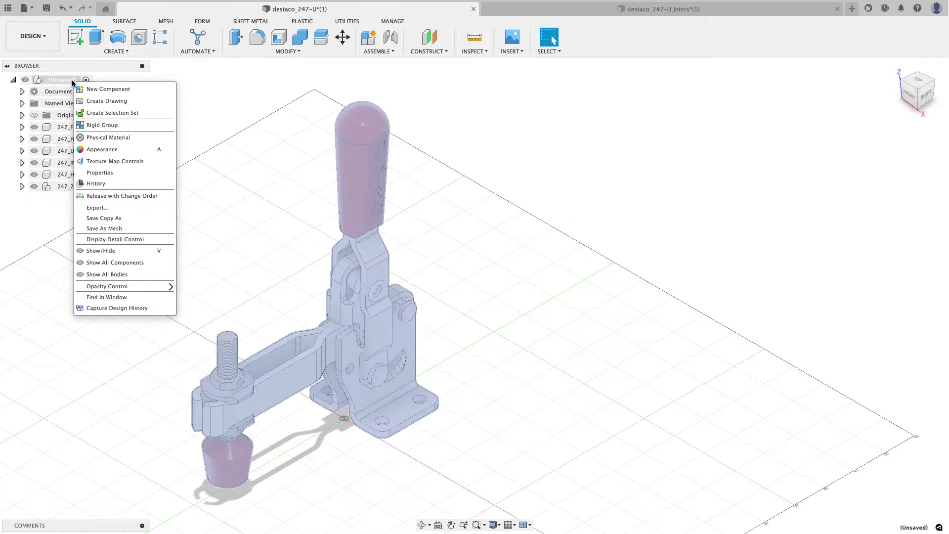
click(117, 308)
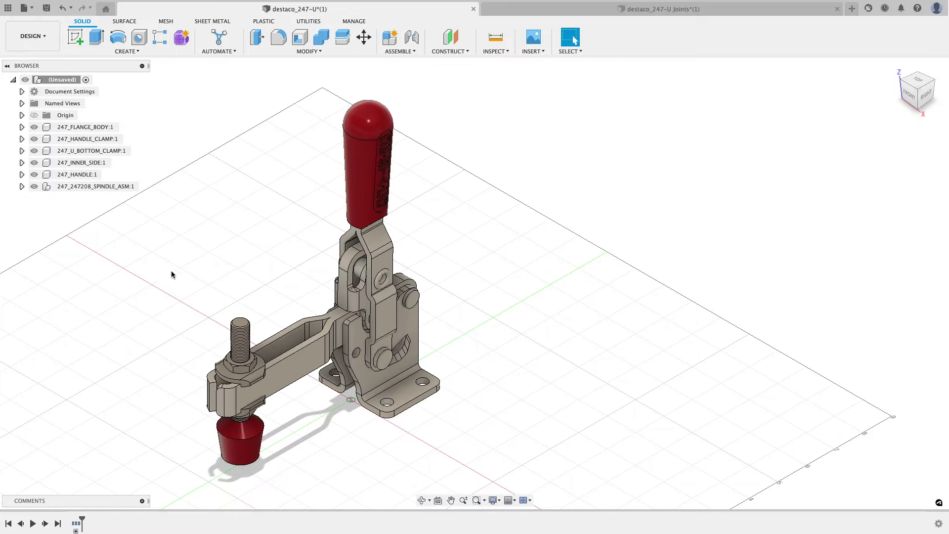
click(412, 51)
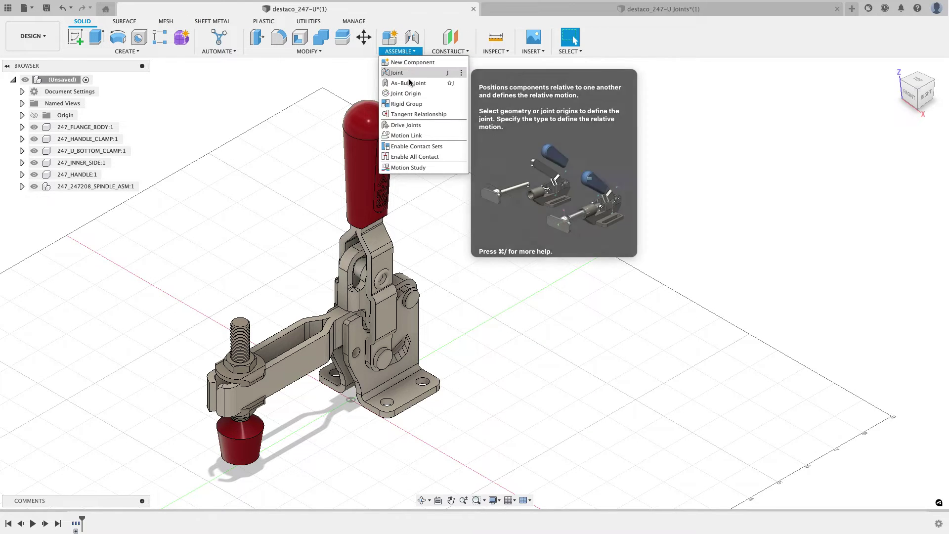
click(225, 130)
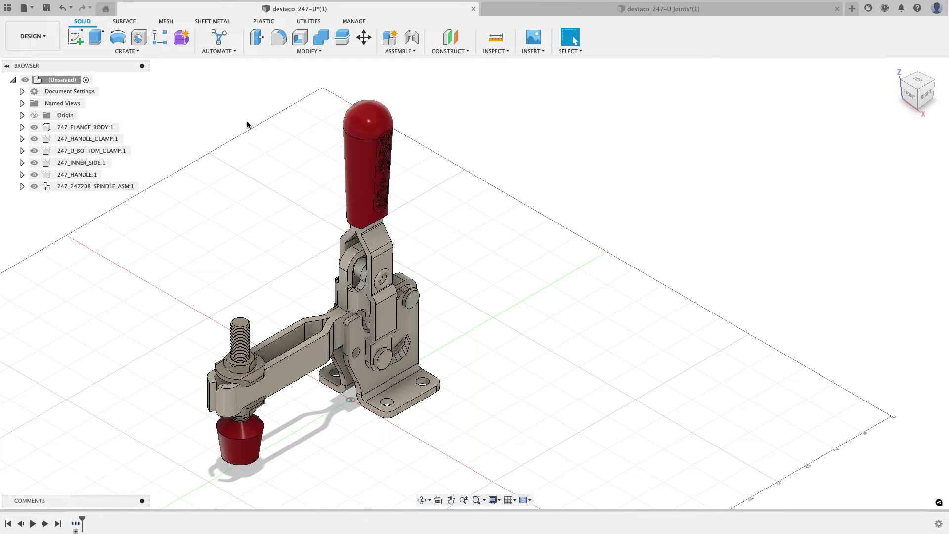
- Save the design as destaco_247-U in the Mechanical Advantage location
click(46, 9)
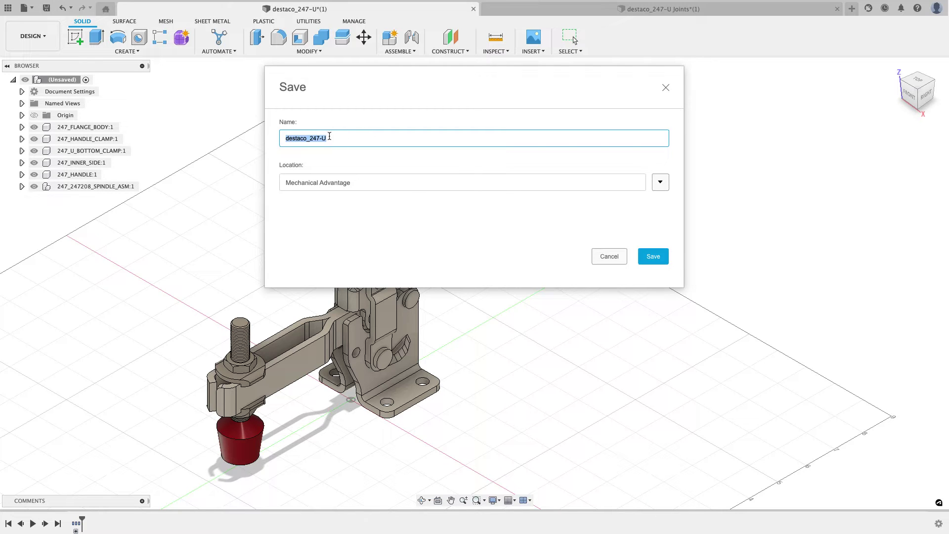
click(653, 255)
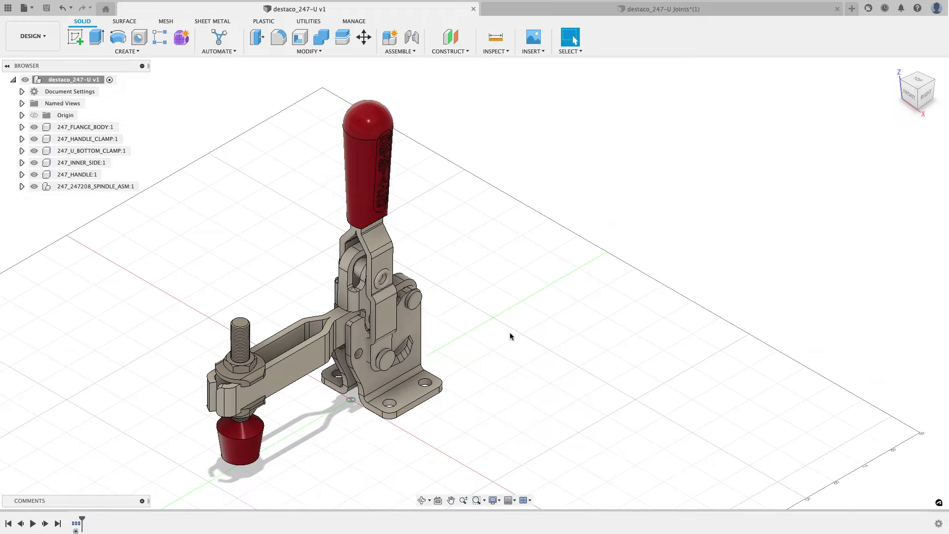
- Pull the flange body, handle clamp, handle, inner side and bottom clamp apart to test their freedom, and revert their positions
drag(418, 325, 511, 335)
drag(368, 277, 462, 156)
drag(372, 170, 320, 120)
drag(399, 311, 276, 213)
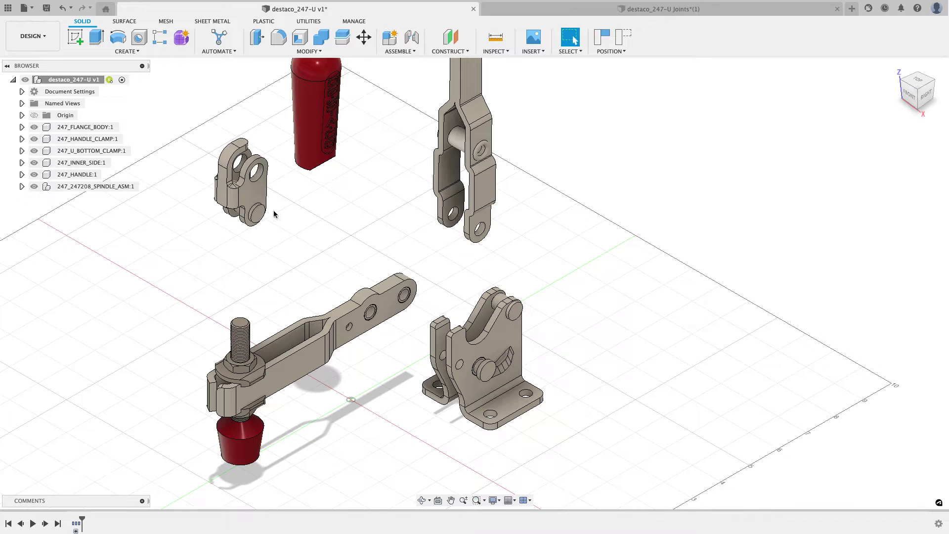
drag(297, 355, 376, 281)
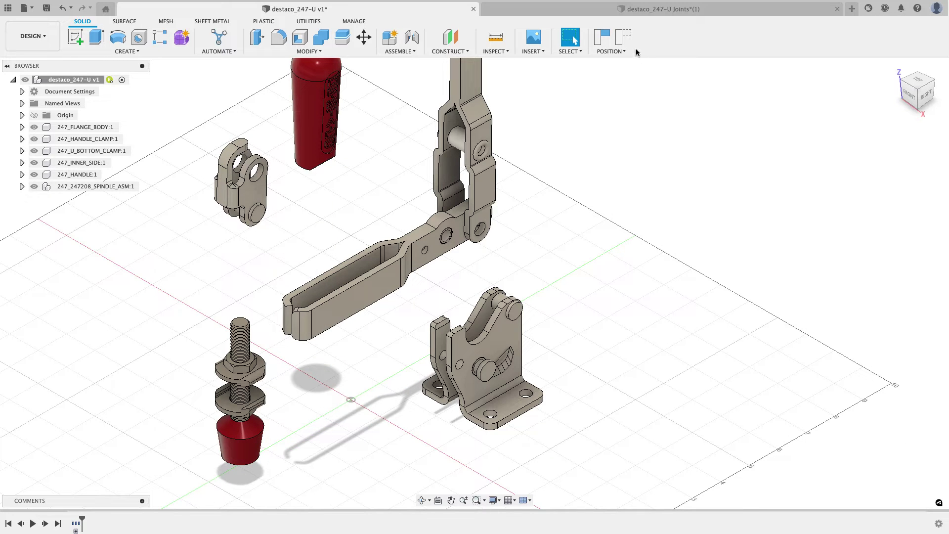
click(624, 37)
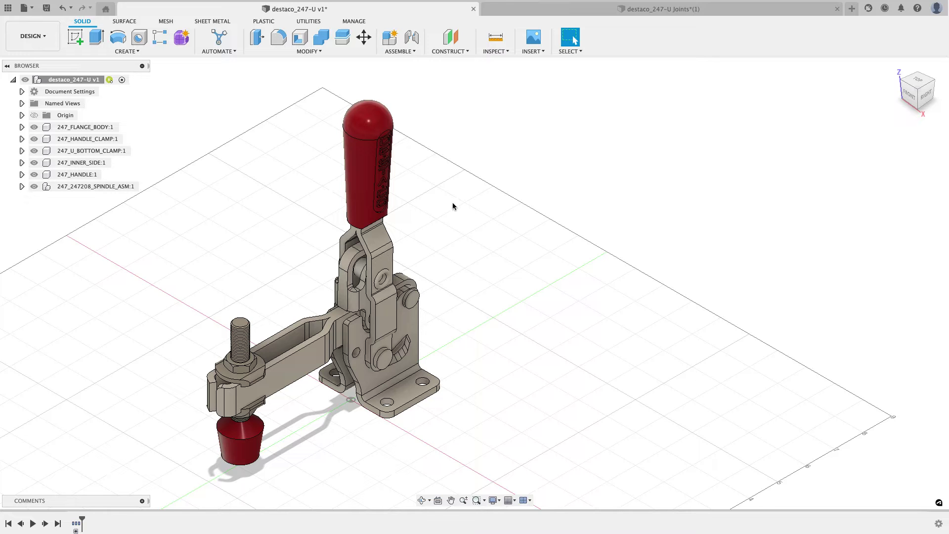
- Create a rigid as-built joint between the flange body and the top-level assembly
click(409, 51)
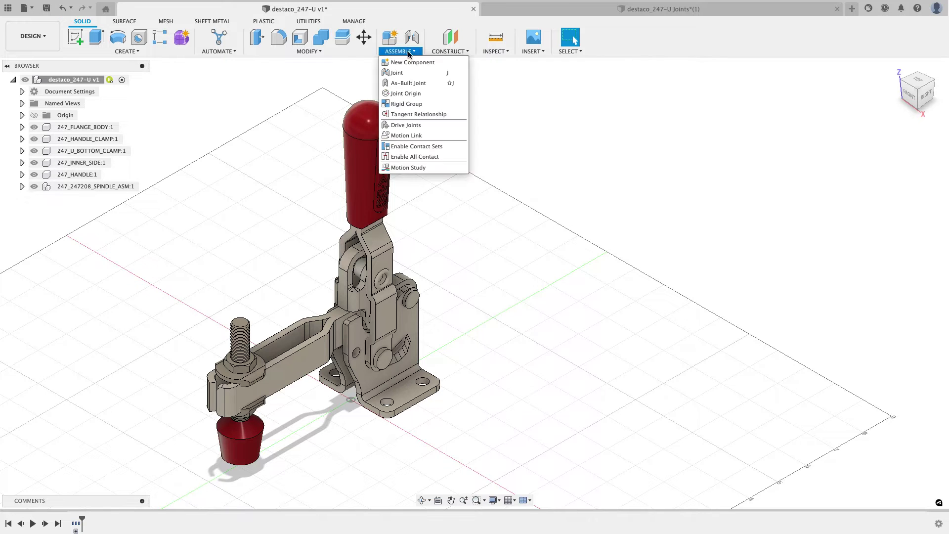
click(420, 82)
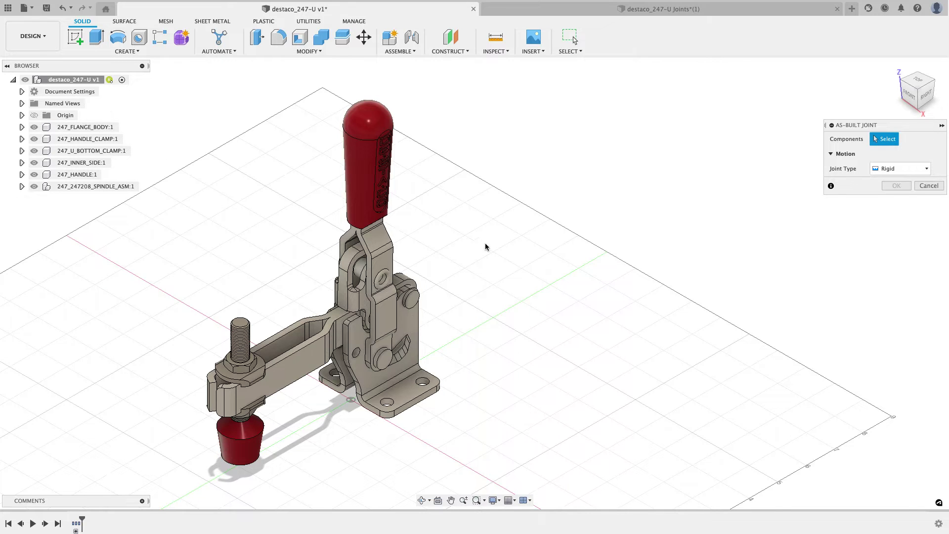
click(416, 353)
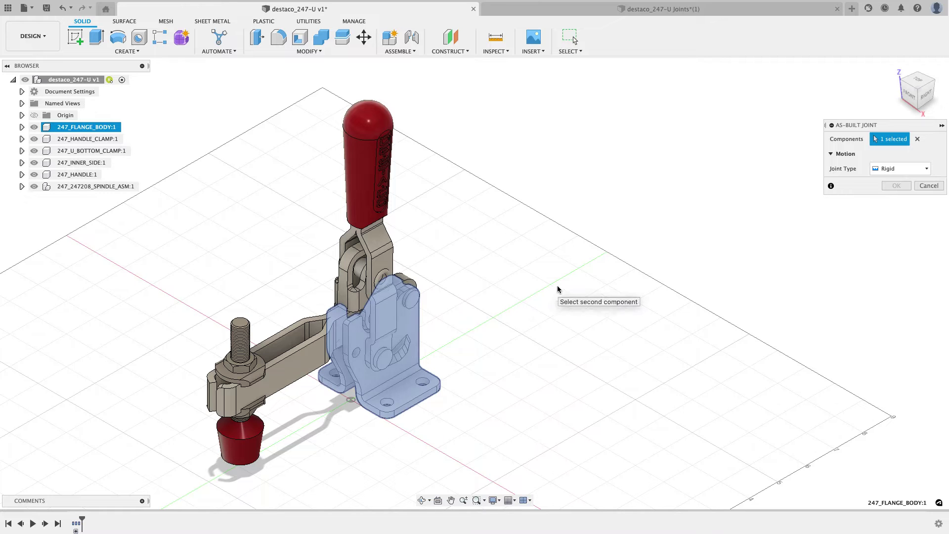
click(72, 119)
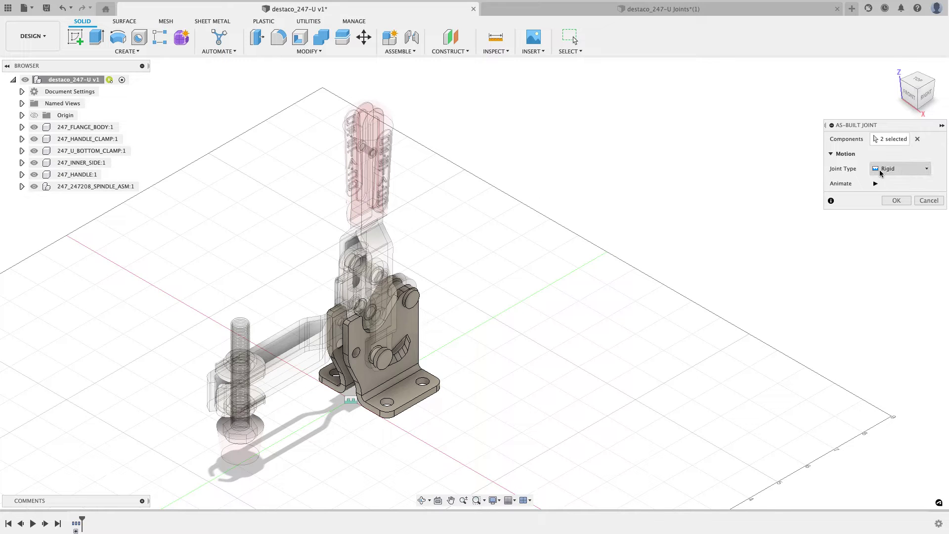
click(893, 203)
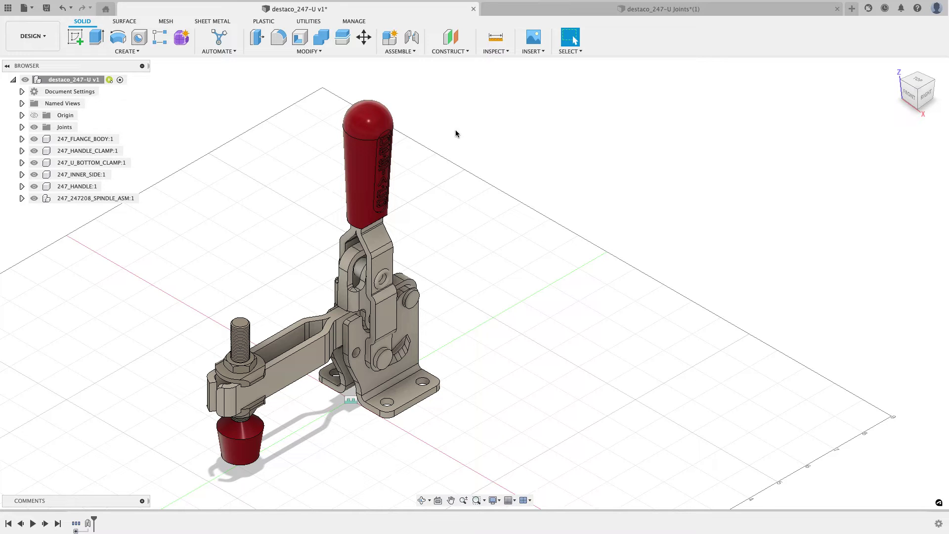
- Create a revolute as-built joint between the bottom clamp and flange body at the upper rear pivot pin, and test its swing
click(415, 52)
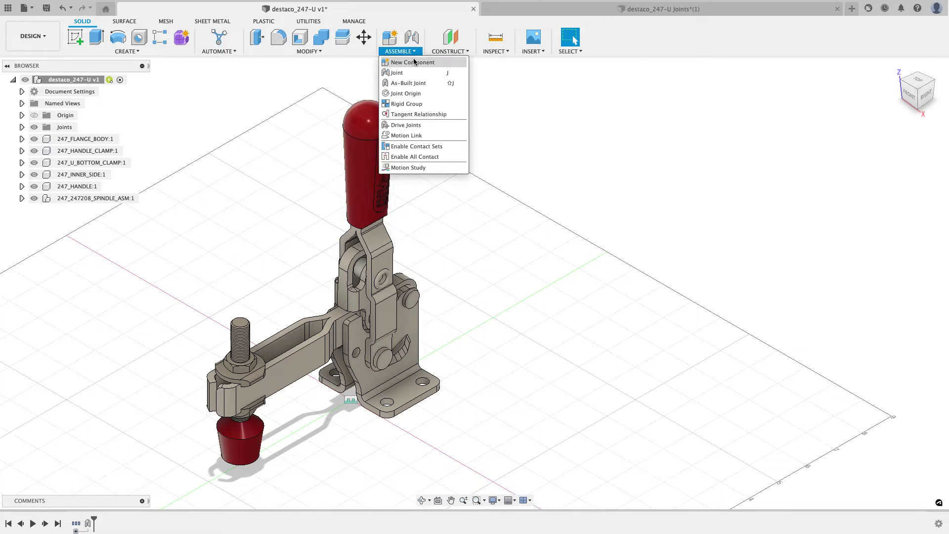
click(415, 83)
click(313, 345)
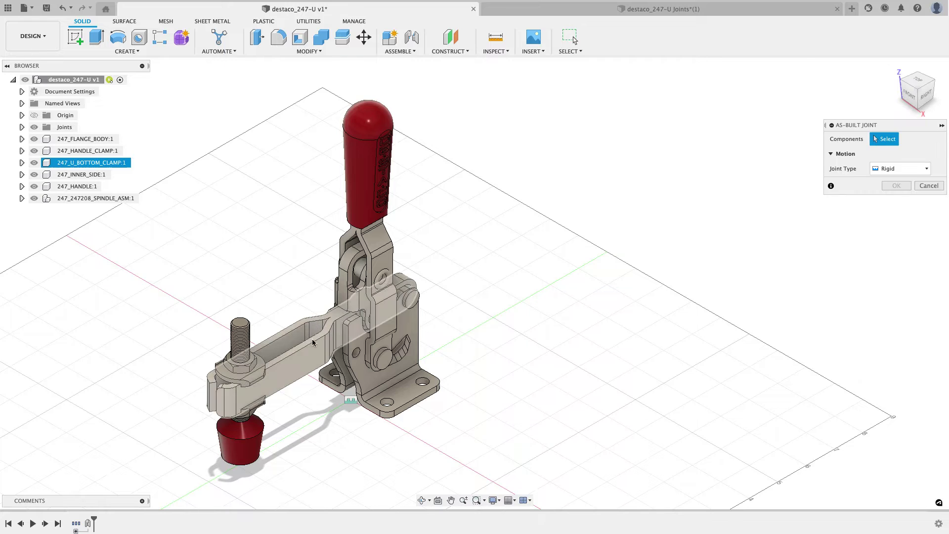
click(410, 327)
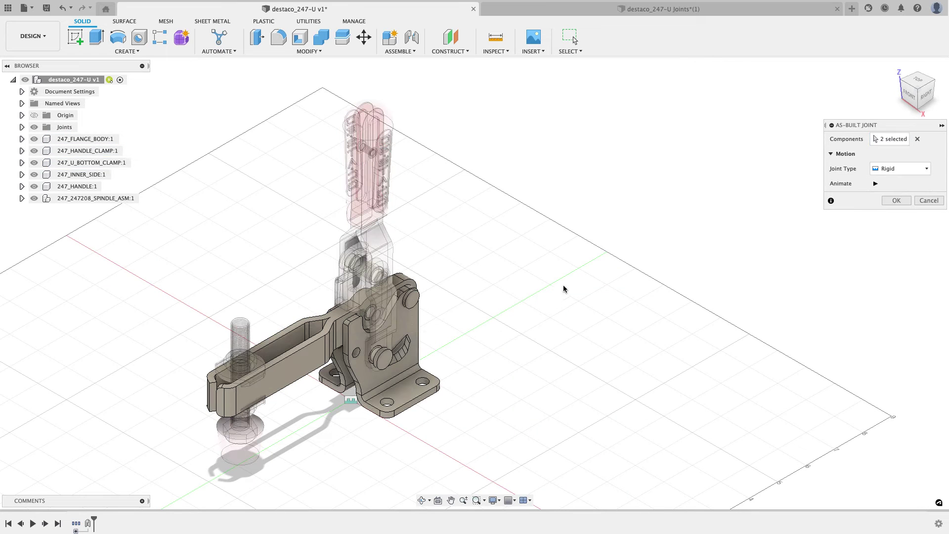
click(888, 170)
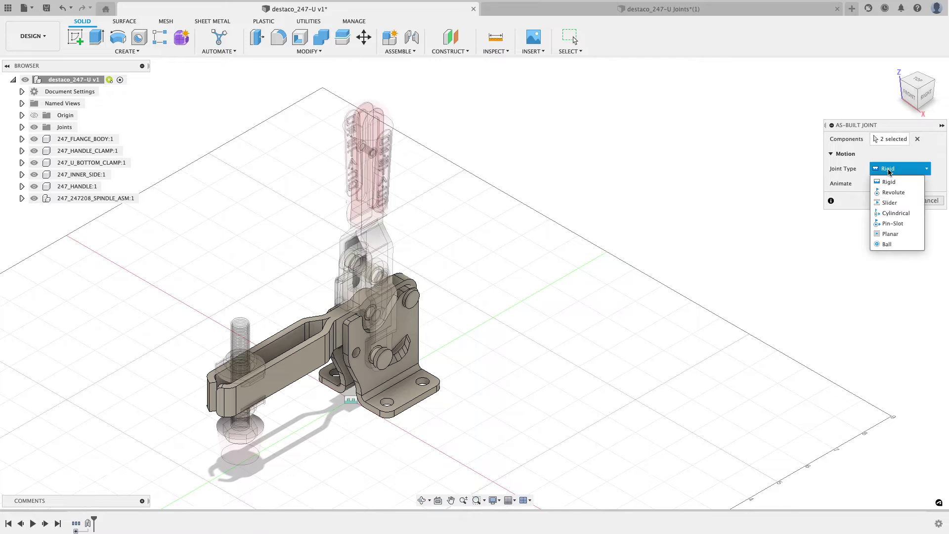
click(889, 192)
scroll(494, 304, up, 5)
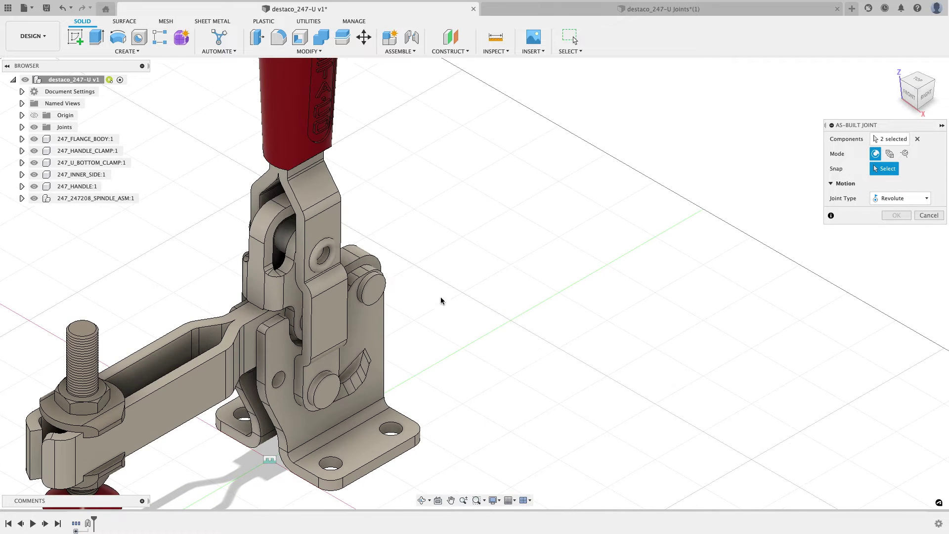
click(385, 284)
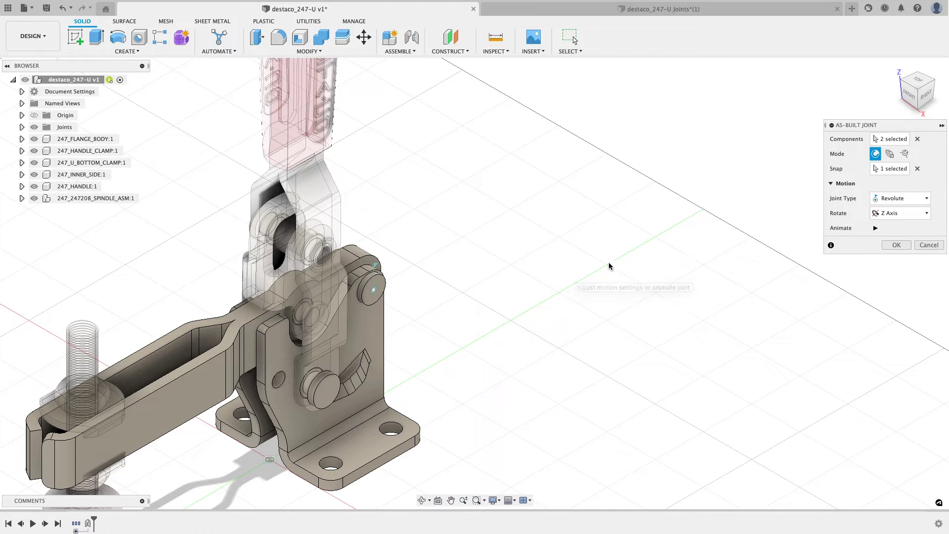
click(896, 244)
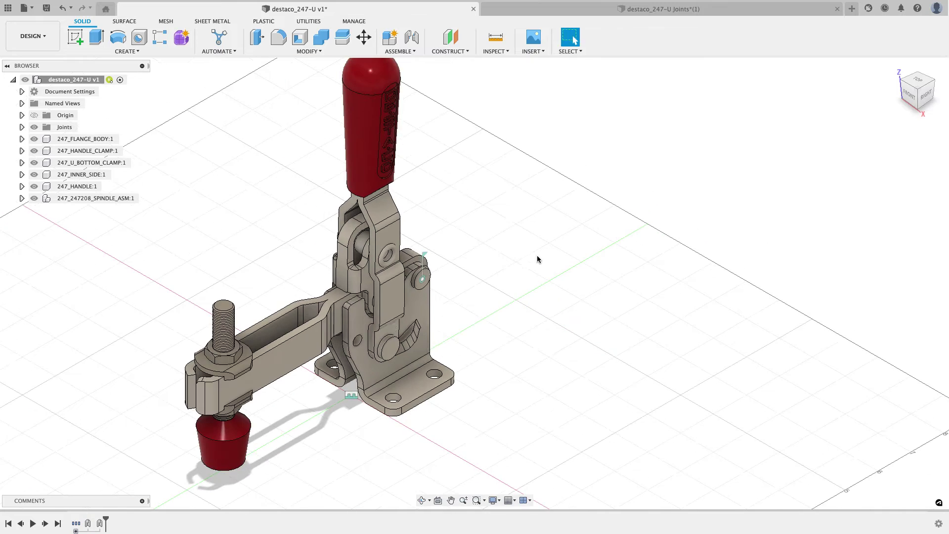
drag(314, 278, 314, 213)
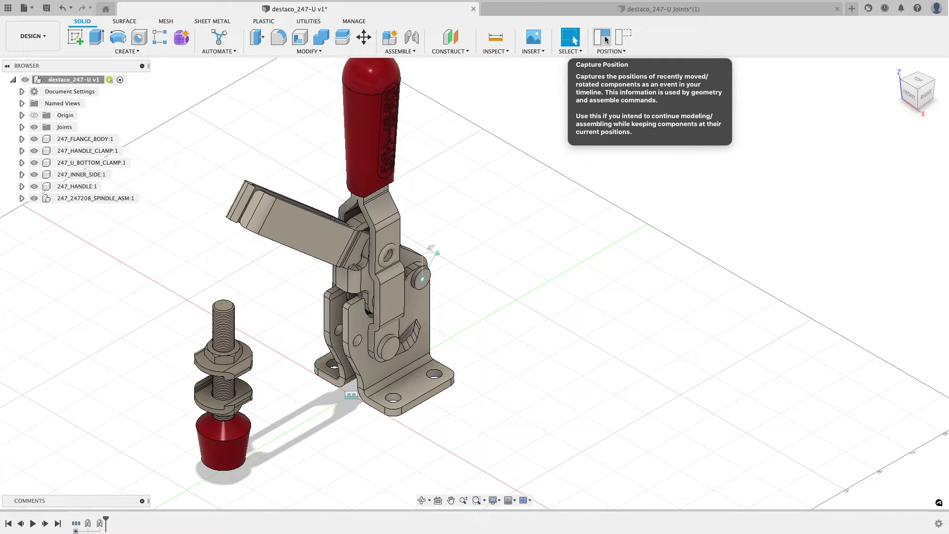
click(624, 38)
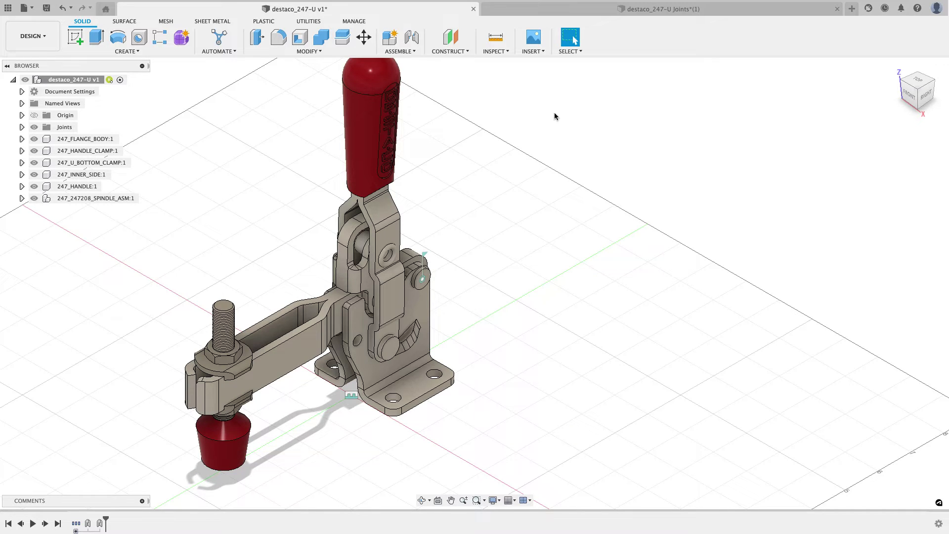
- Create a revolute as-built joint between the handle clamp and flange body at the lower pivot pin, and revert the moved position
click(412, 52)
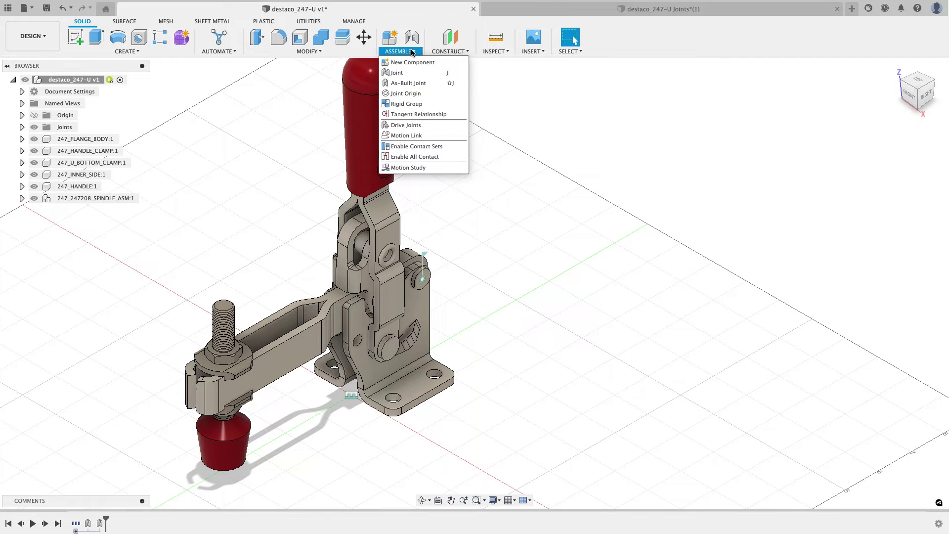
click(409, 83)
click(396, 247)
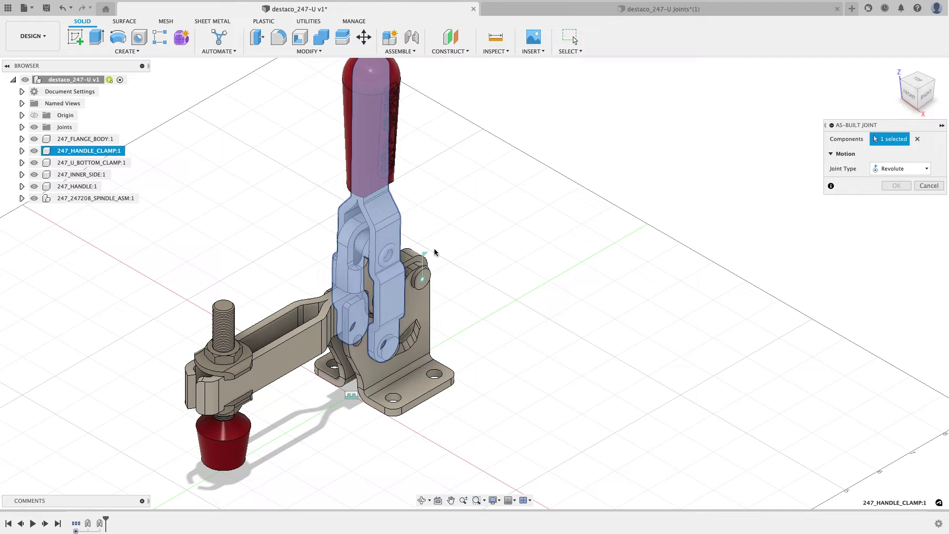
click(434, 303)
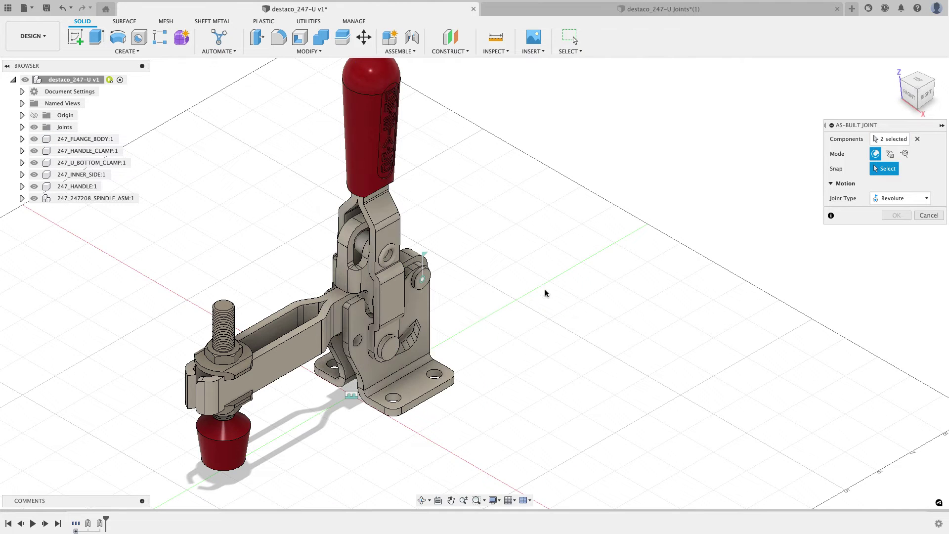
click(394, 342)
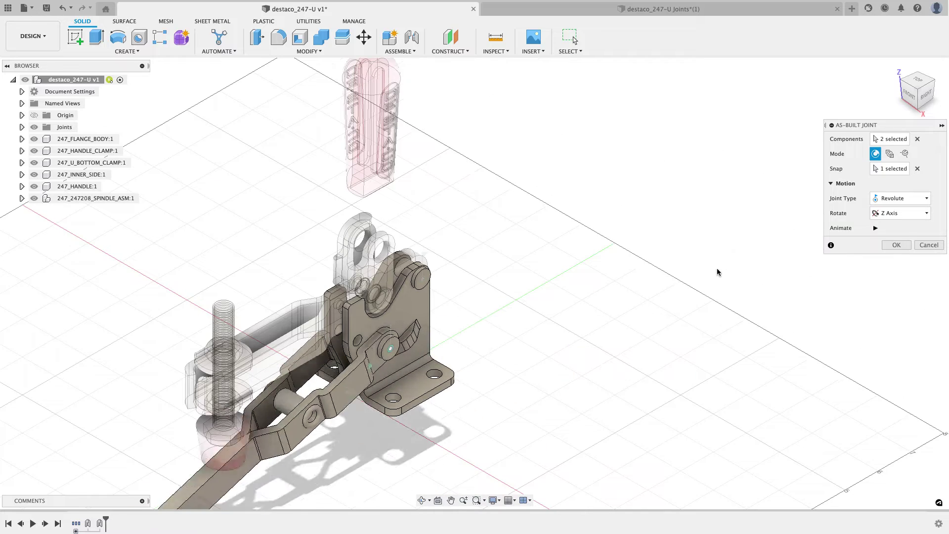
click(896, 246)
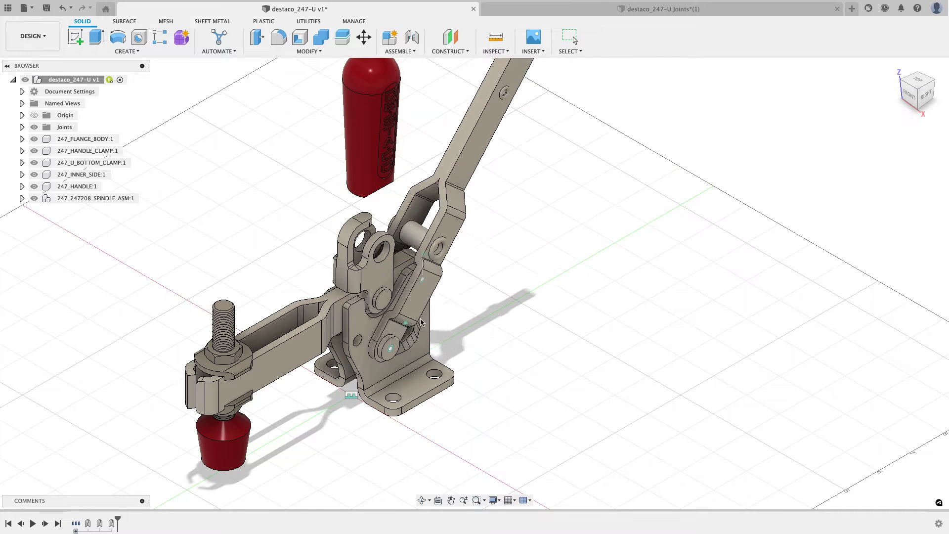
key(Escape)
click(626, 36)
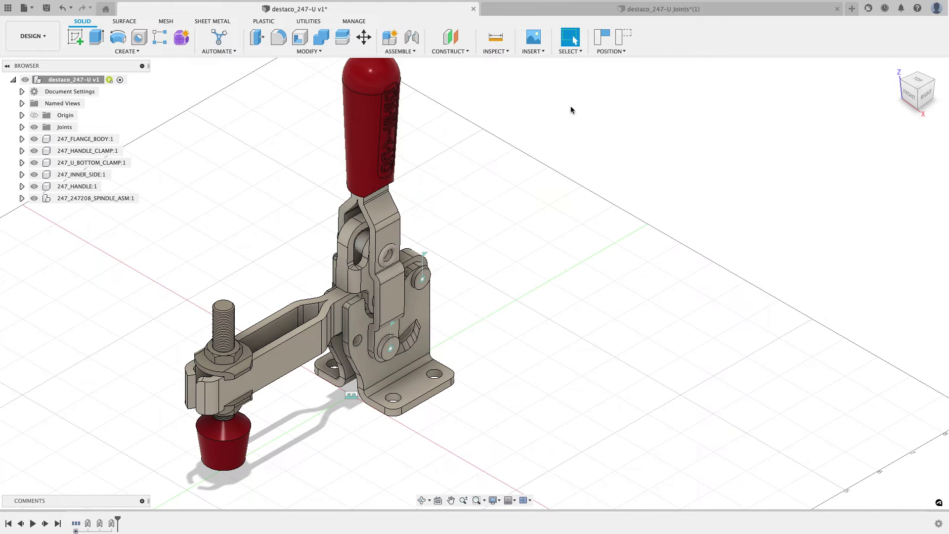
- Enable minimum and maximum rotation limits on the handle clamp's revolute joint, with the minimum at 0 deg
click(22, 127)
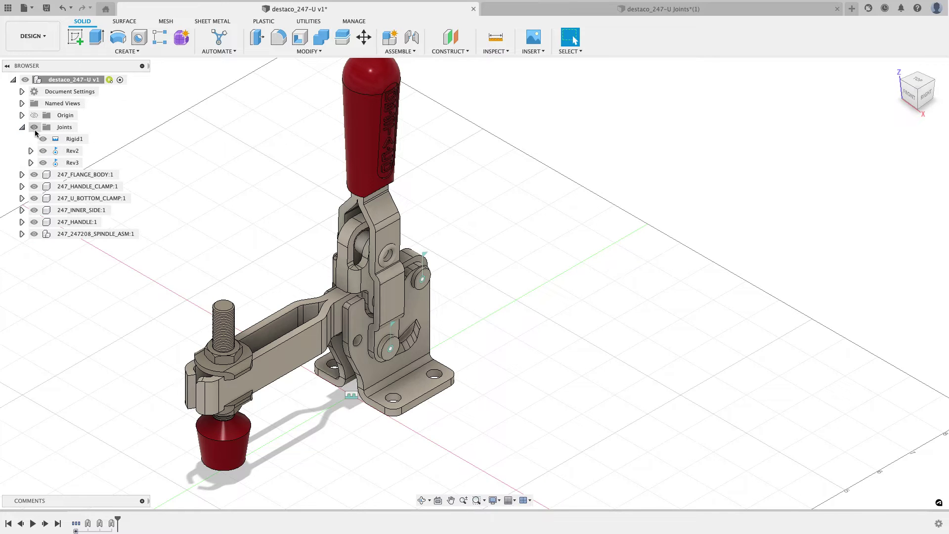
click(925, 95)
click(76, 163)
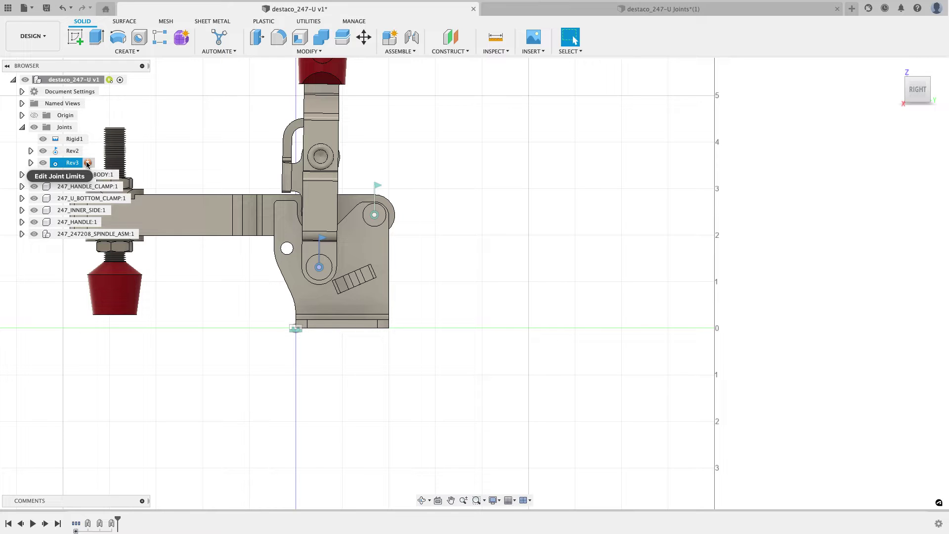
click(88, 163)
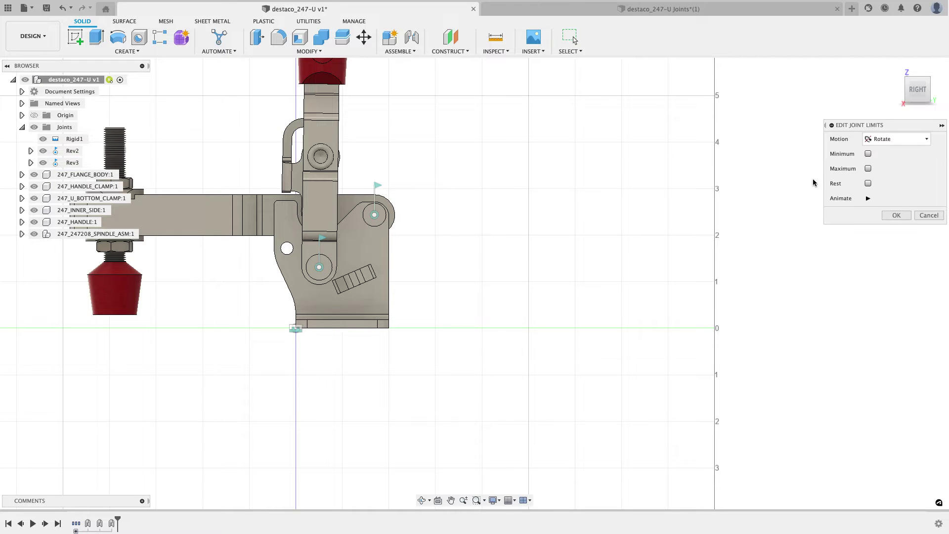
click(868, 154)
click(868, 168)
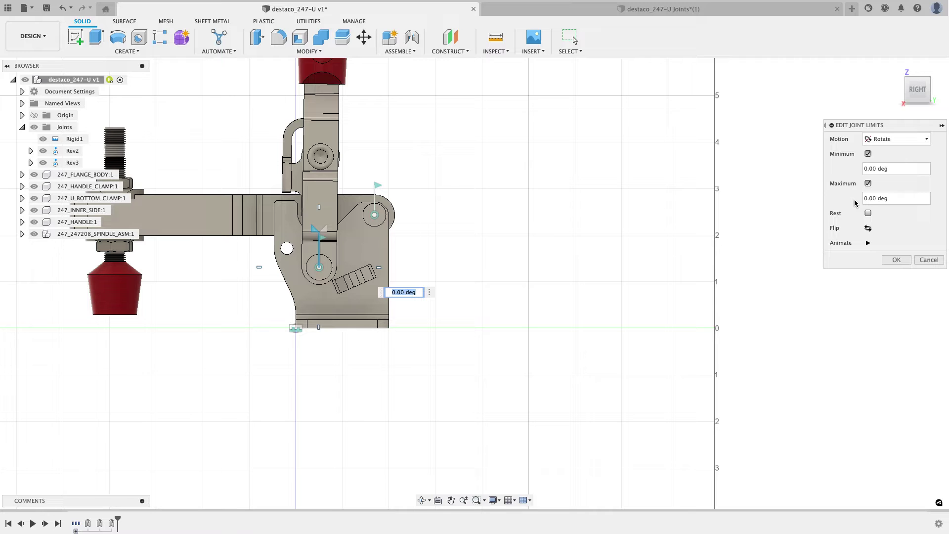
- Set the handle clamp joint's maximum rotation limit to 65 deg and test the handle clamp's travel
click(896, 199)
text(45)
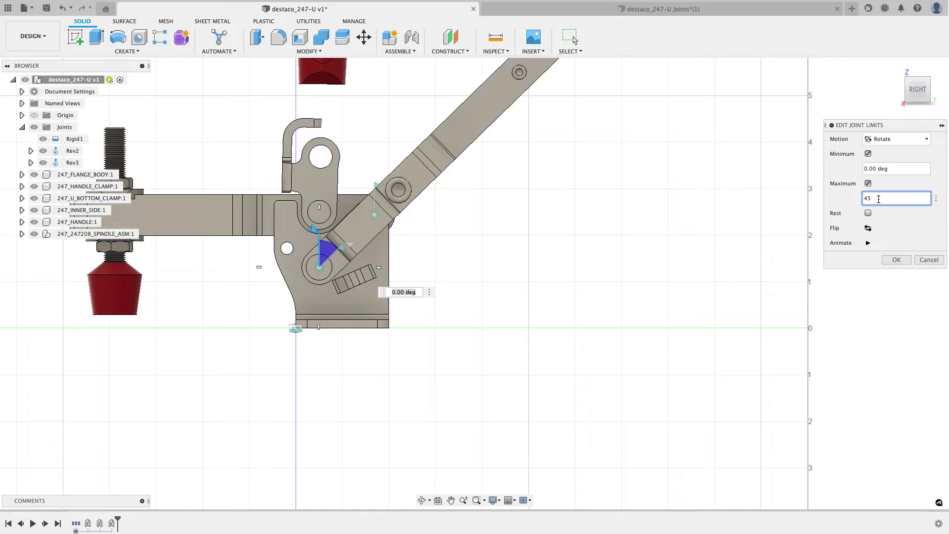
key(super+a)
text(60)
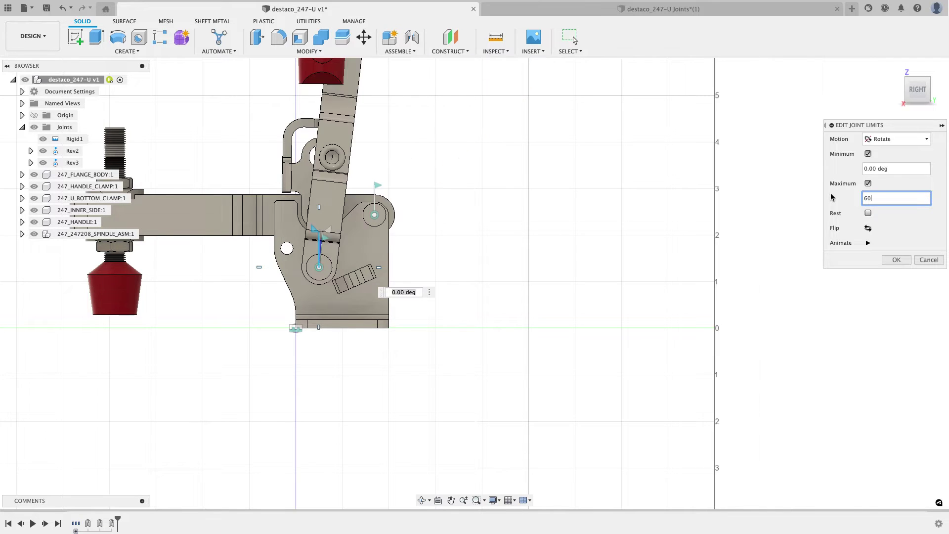
key(super+a)
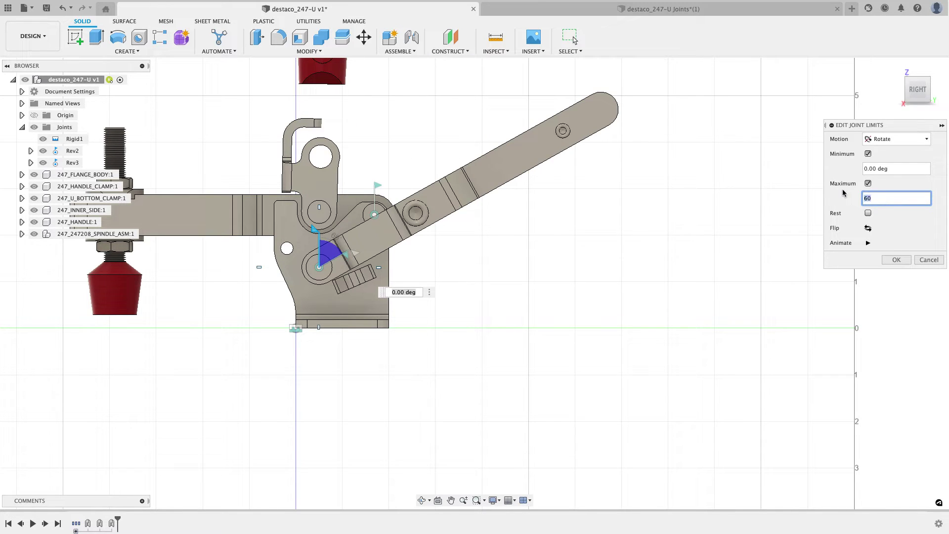
scroll(381, 255, up, 5)
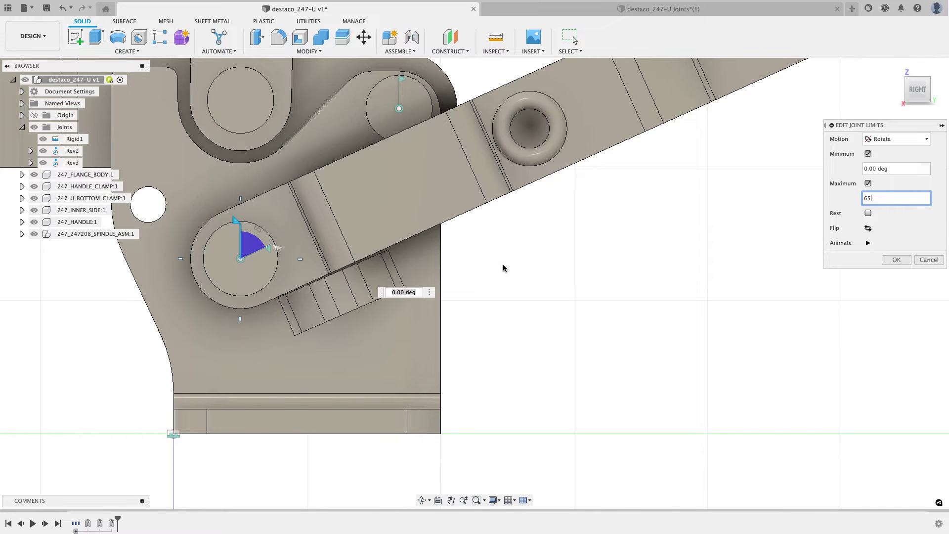
scroll(503, 268, down, 6)
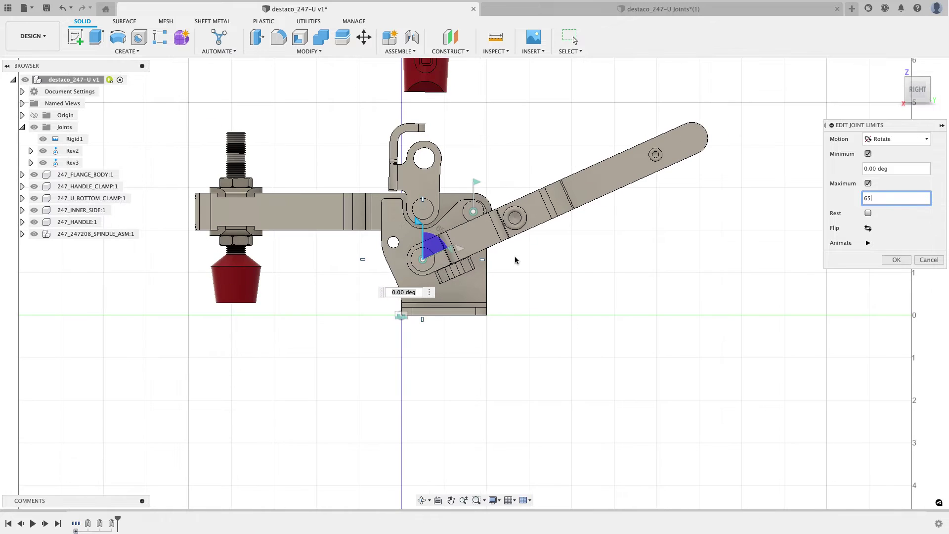
click(899, 261)
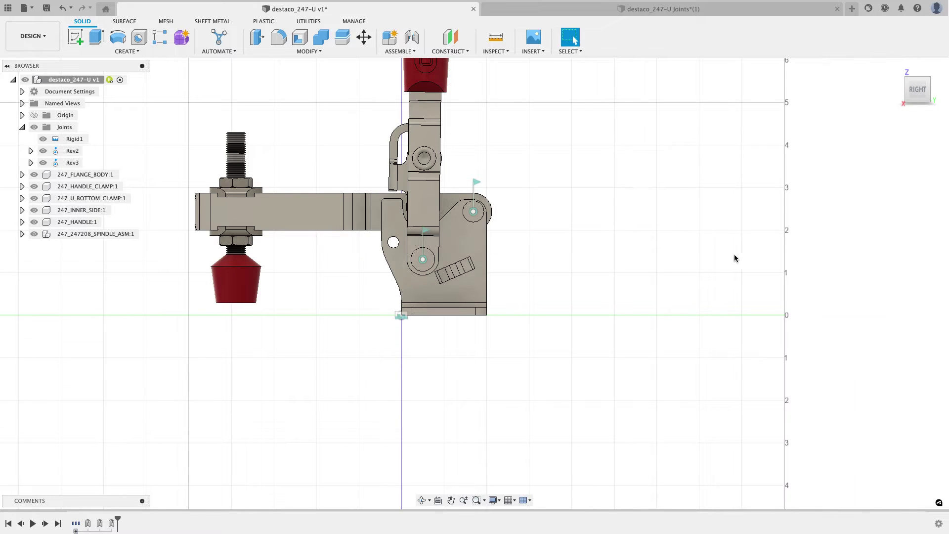
drag(424, 148, 524, 218)
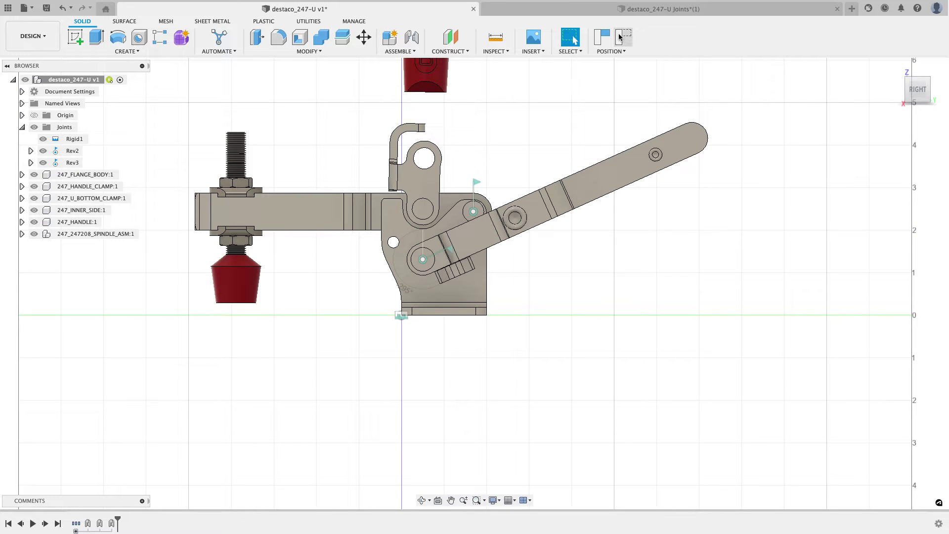
click(619, 37)
- Create a revolute as-built joint between the inner side and bottom clamp at the inner side's lower pivot pin
scroll(679, 134, down, 1)
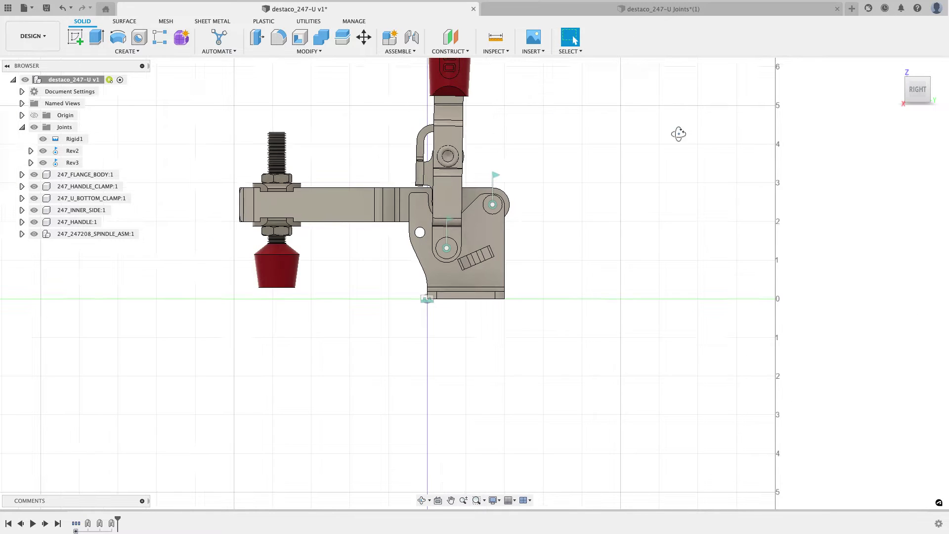
shift+middle_drag(678, 134, 603, 178)
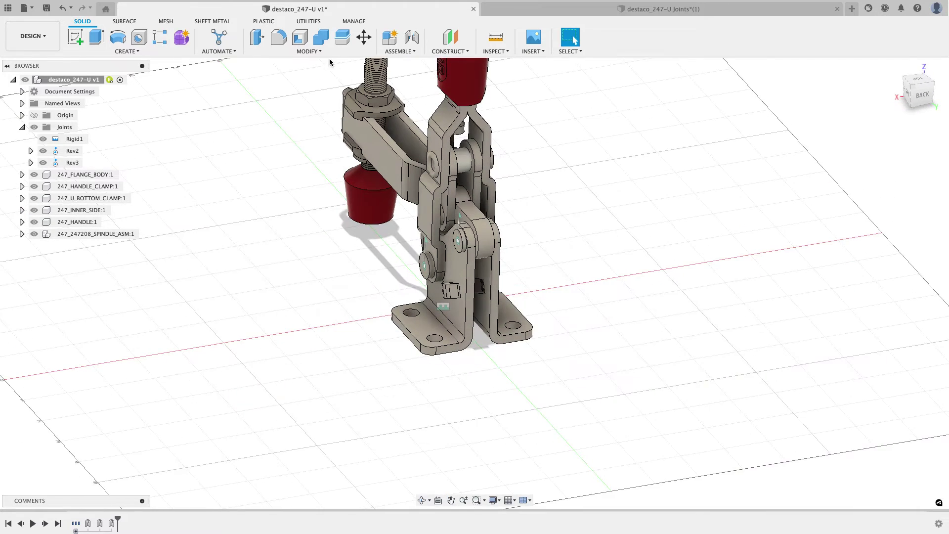
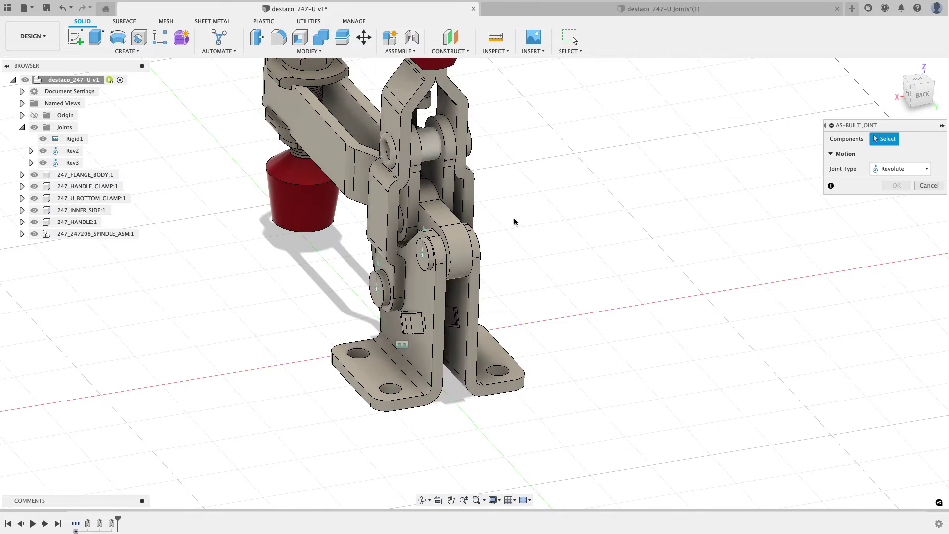
scroll(556, 151, up, 3)
click(413, 195)
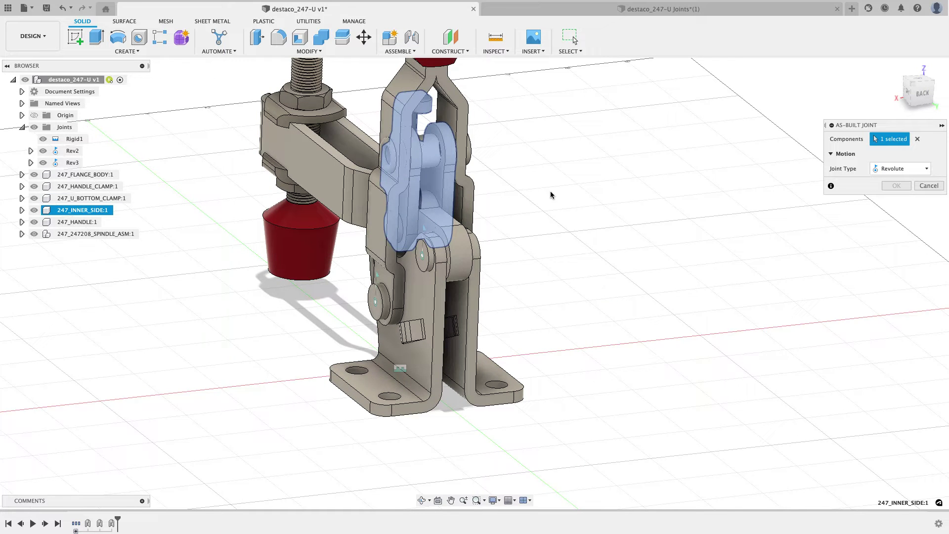
click(456, 238)
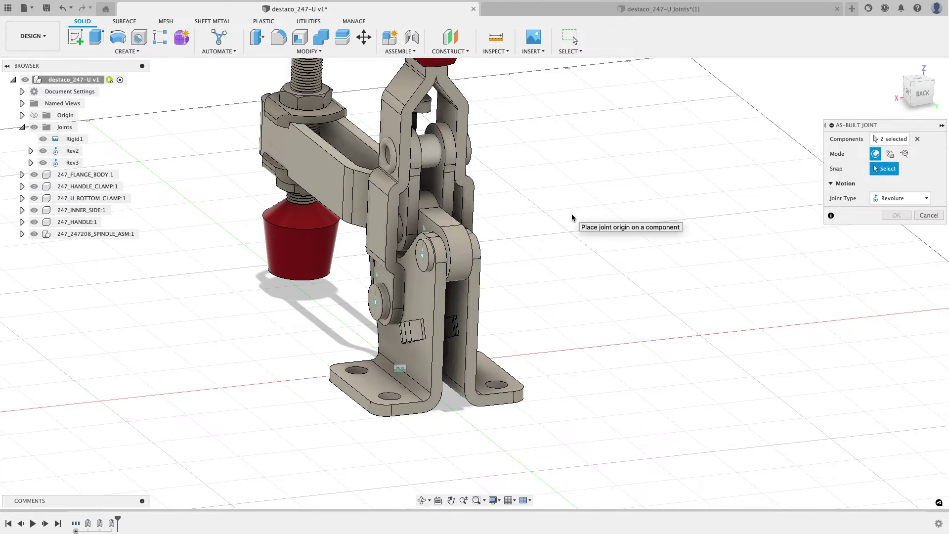
scroll(401, 233, up, 3)
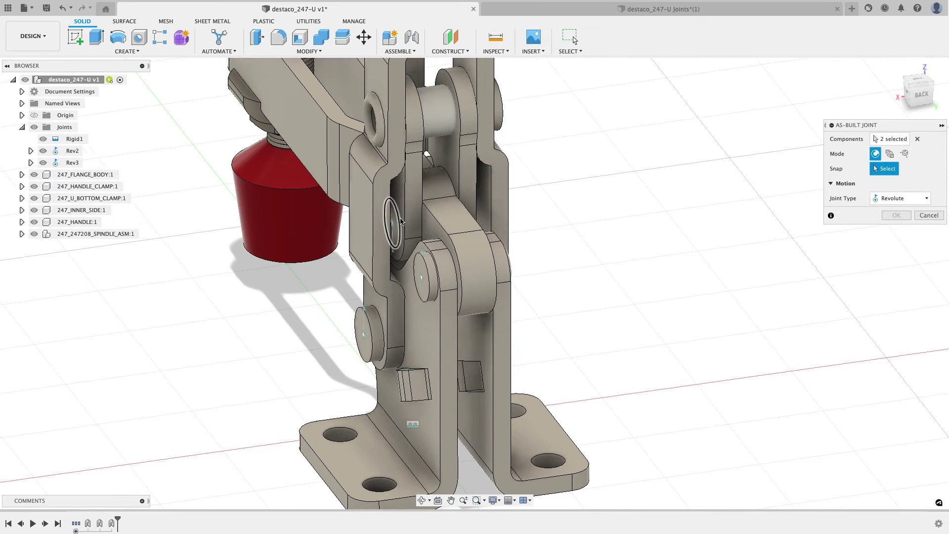
click(404, 227)
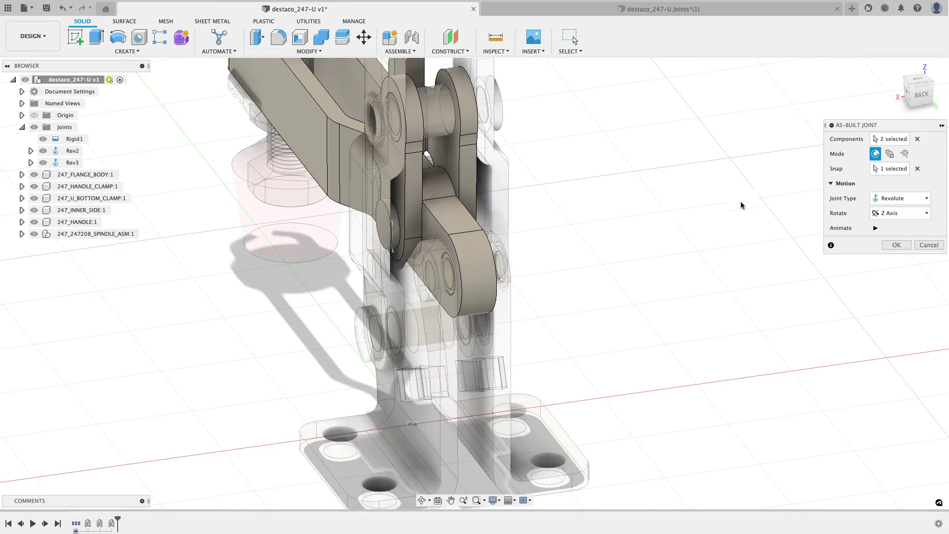
click(895, 244)
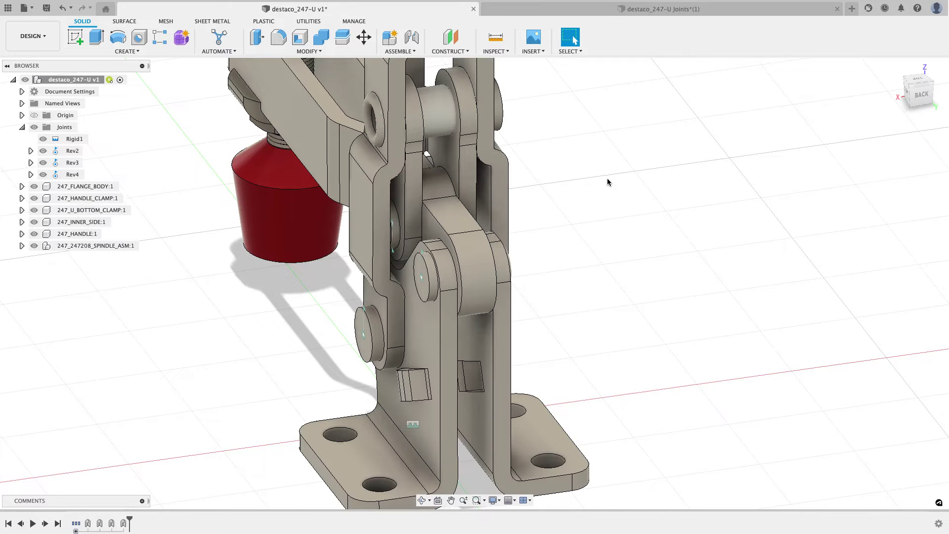
- Create a revolute as-built joint between the inner side and the handle clamp at the inner side's upper pivot pin
click(397, 51)
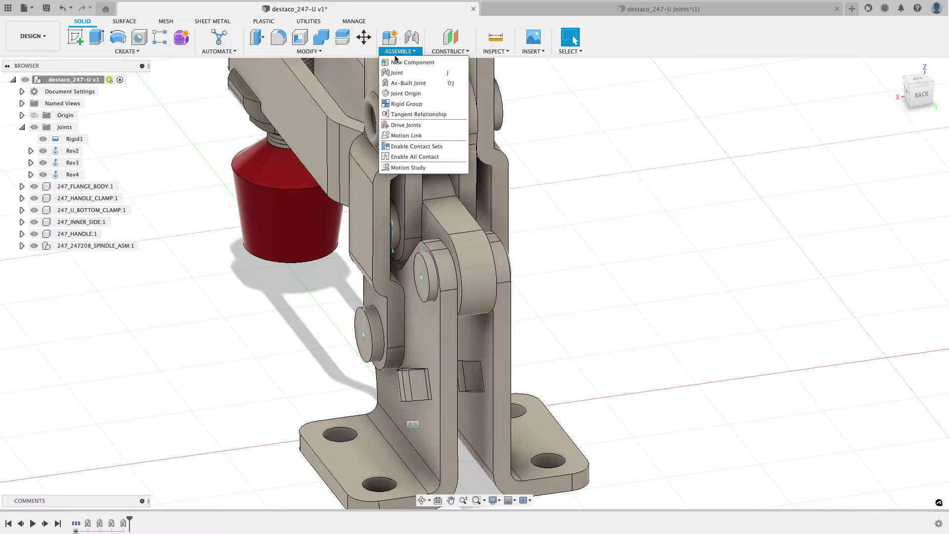
click(403, 83)
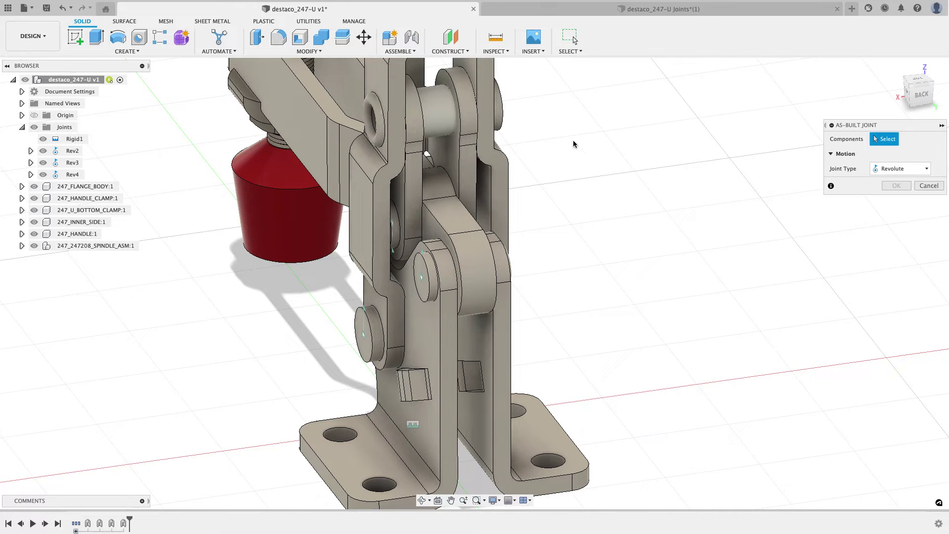
click(415, 165)
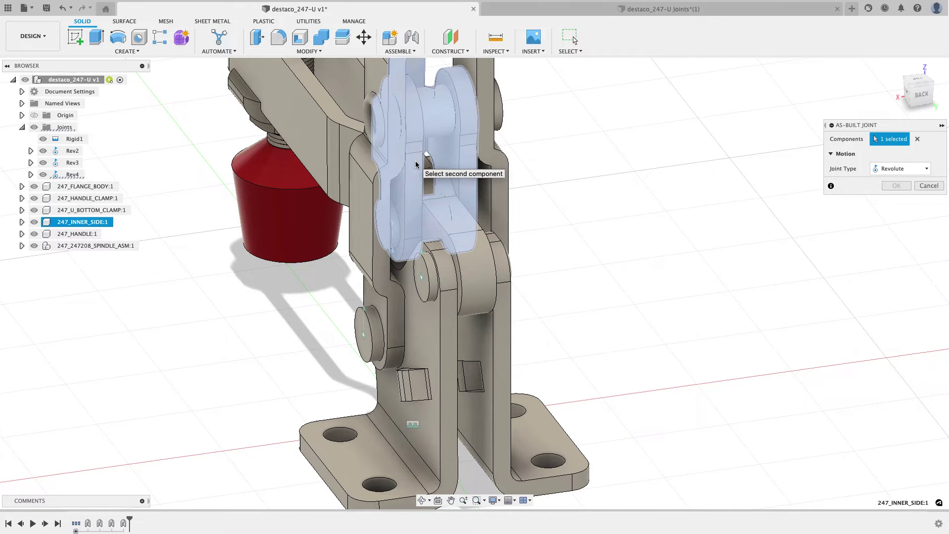
click(394, 116)
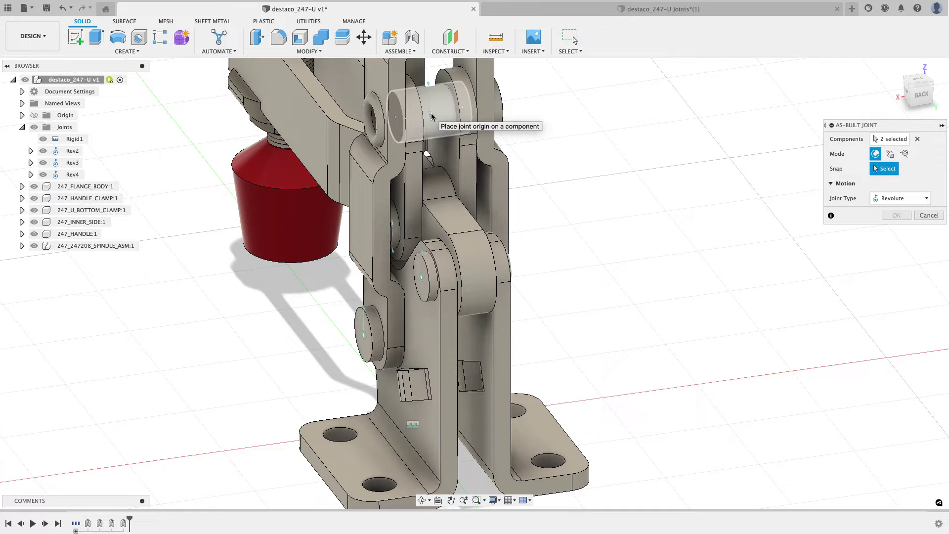
shift+scroll(431, 118, down, 3)
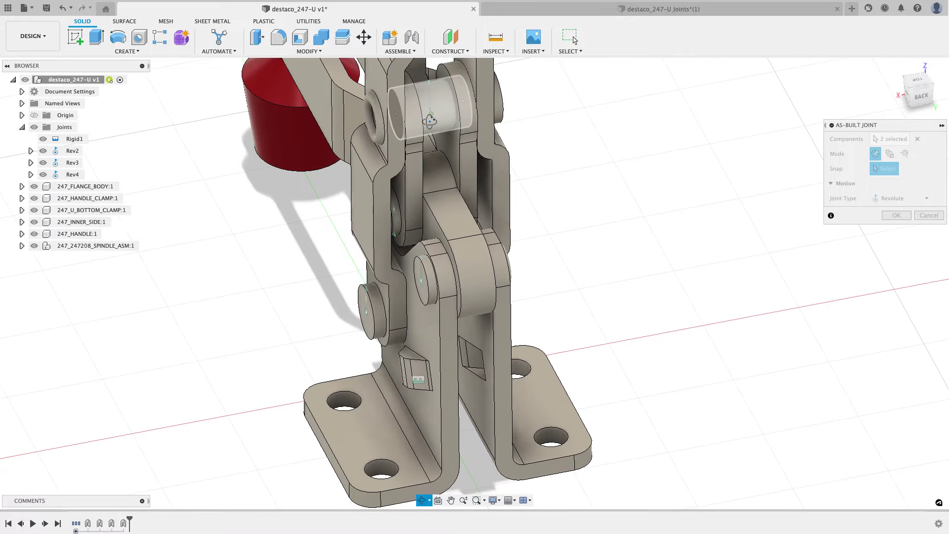
click(431, 112)
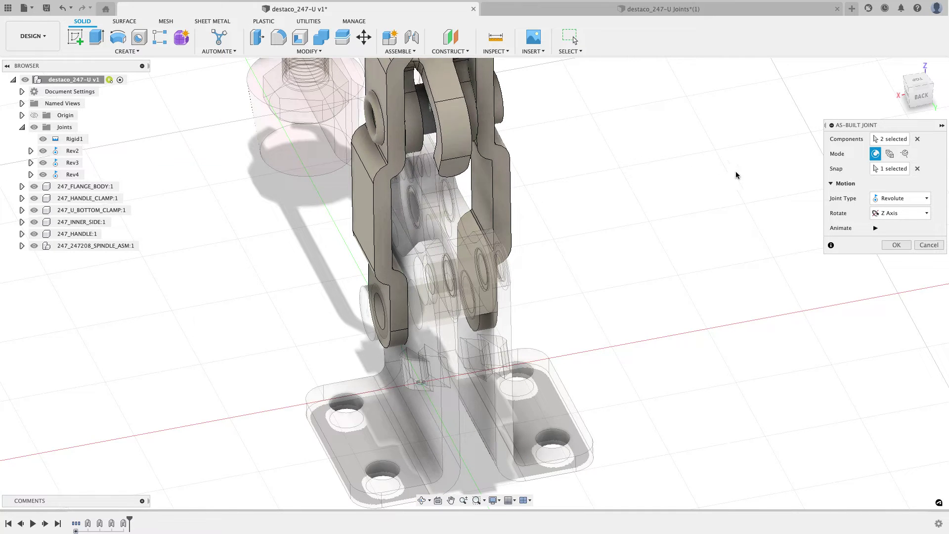
click(889, 244)
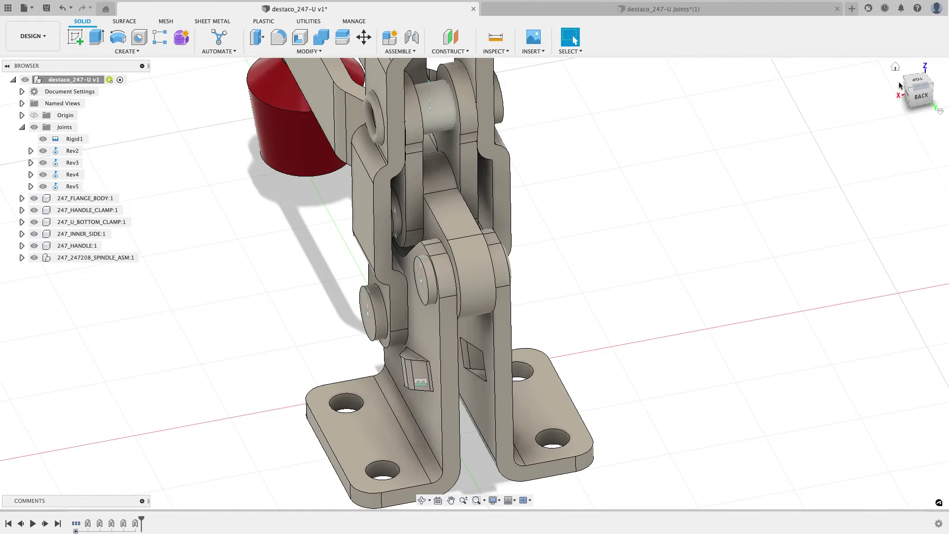
- Test the linkage's motion by moving the handle clamp, and revert the moved position
click(896, 68)
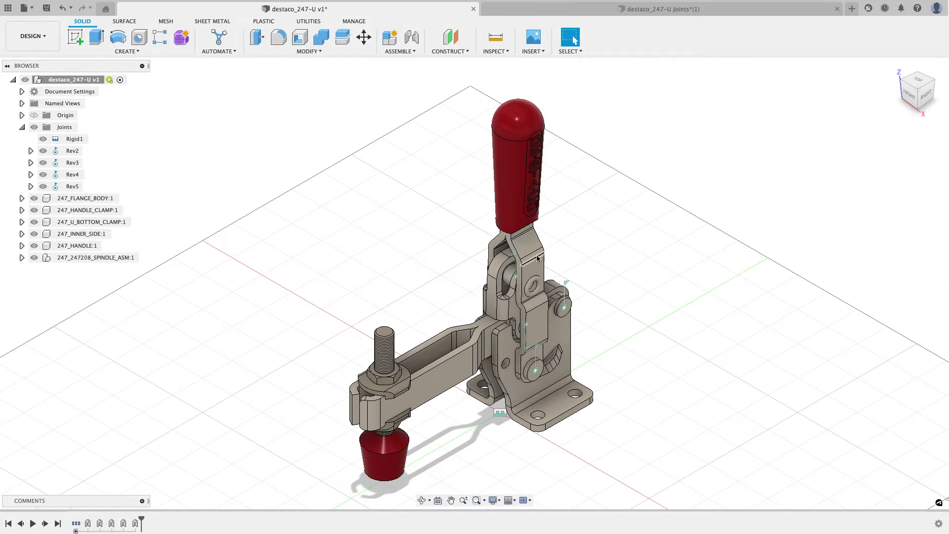
drag(538, 258, 533, 236)
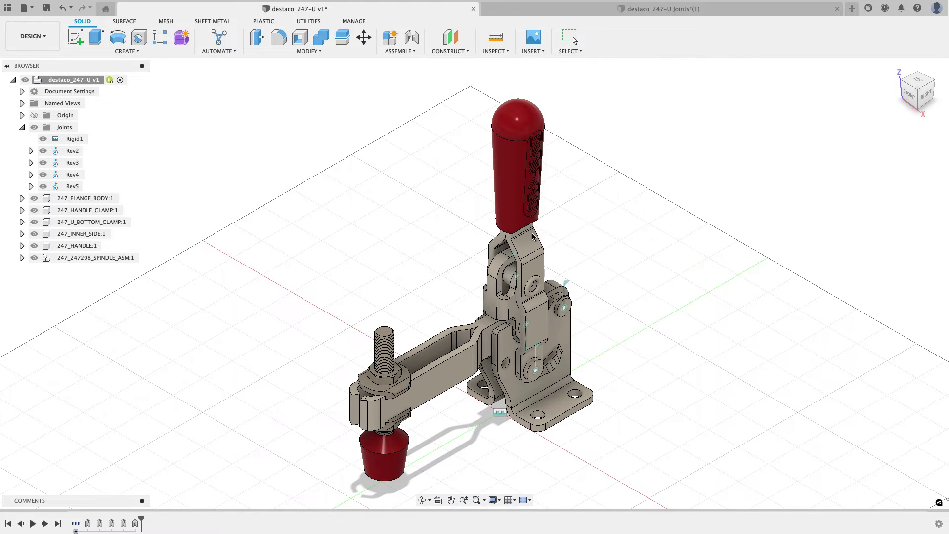
click(895, 68)
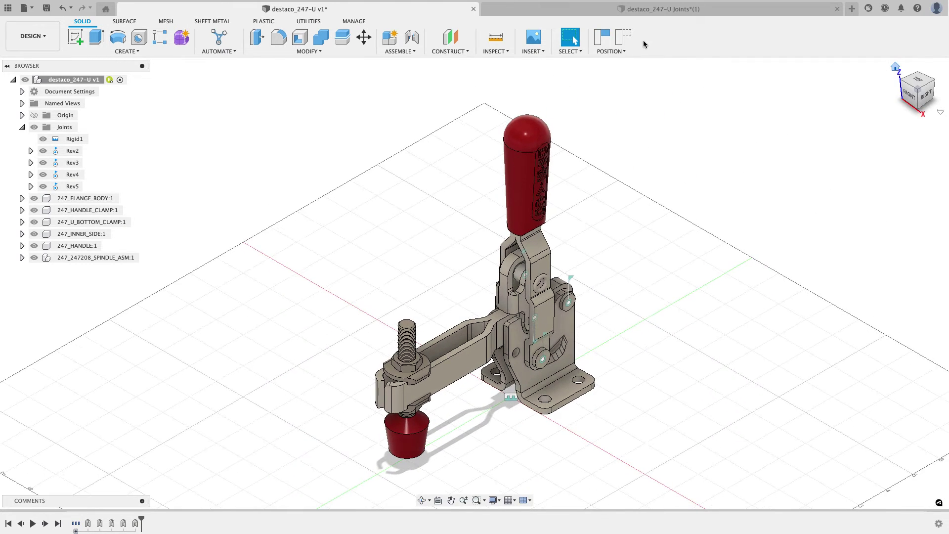
- Create a rigid as-built joint between the red handle grip and the handle clamp
shift+middle_drag(633, 172, 610, 167)
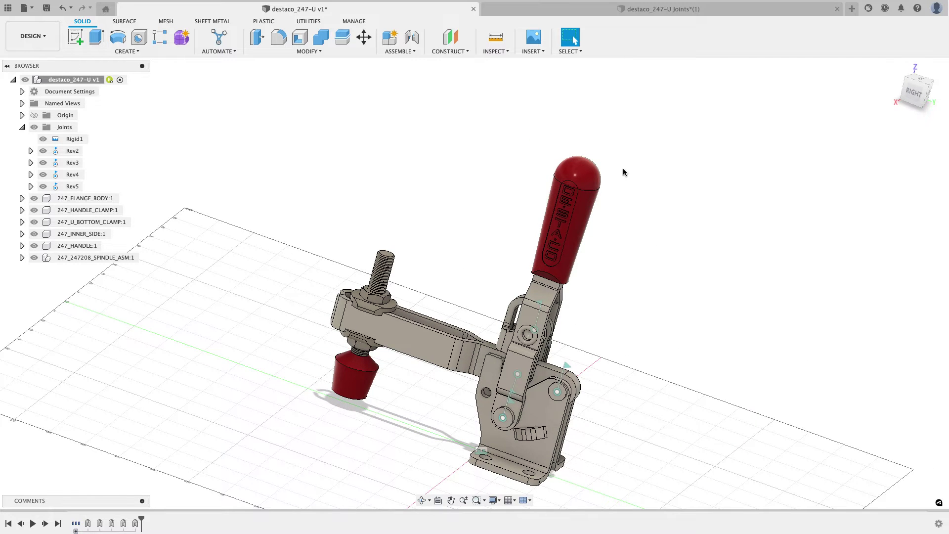
scroll(620, 167, up, 3)
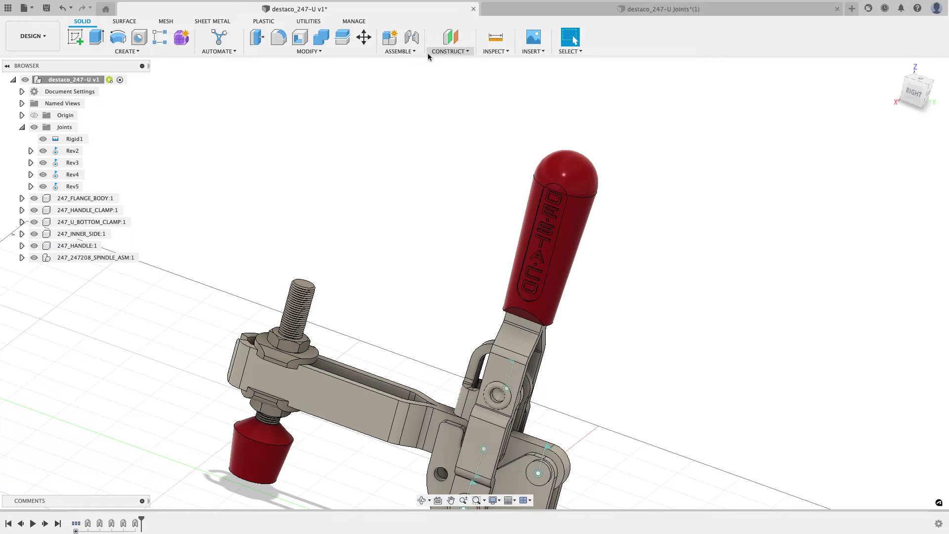
click(400, 51)
click(418, 84)
click(566, 165)
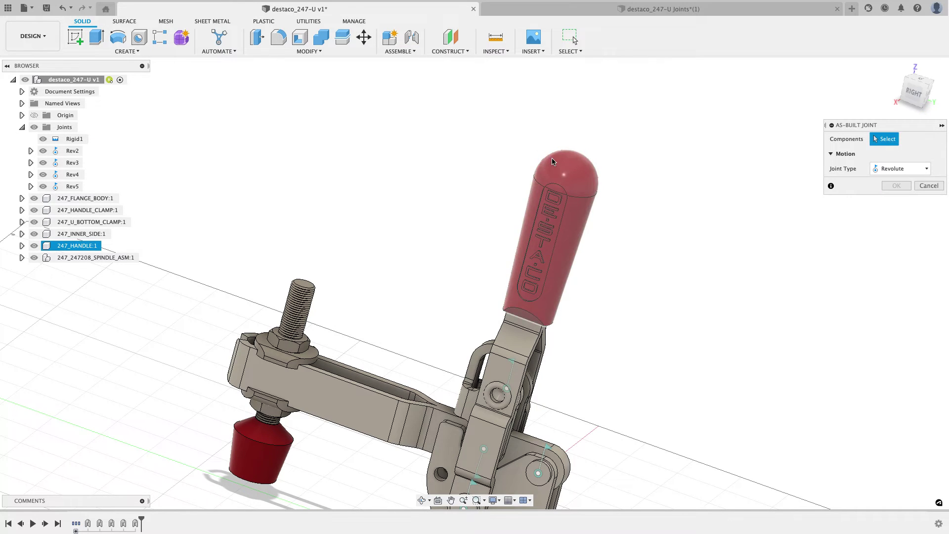
click(515, 351)
click(895, 198)
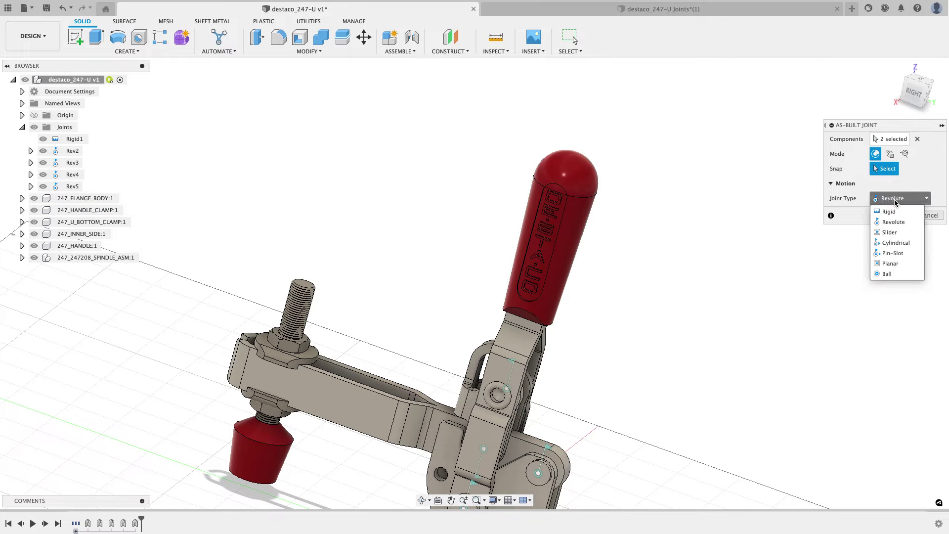
click(890, 211)
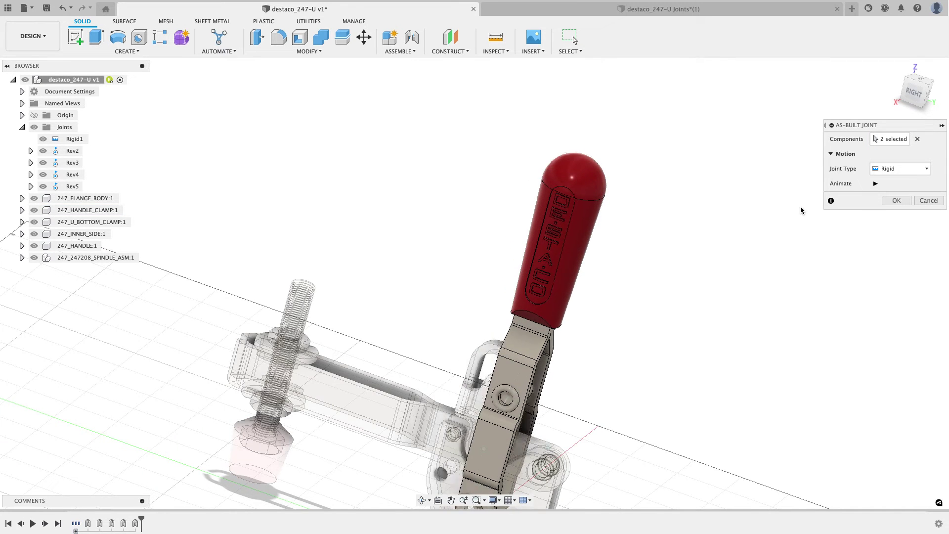
- Swing the red handle grip to test that it moves with the handle clamp, and revert the moved position
drag(595, 206, 637, 205)
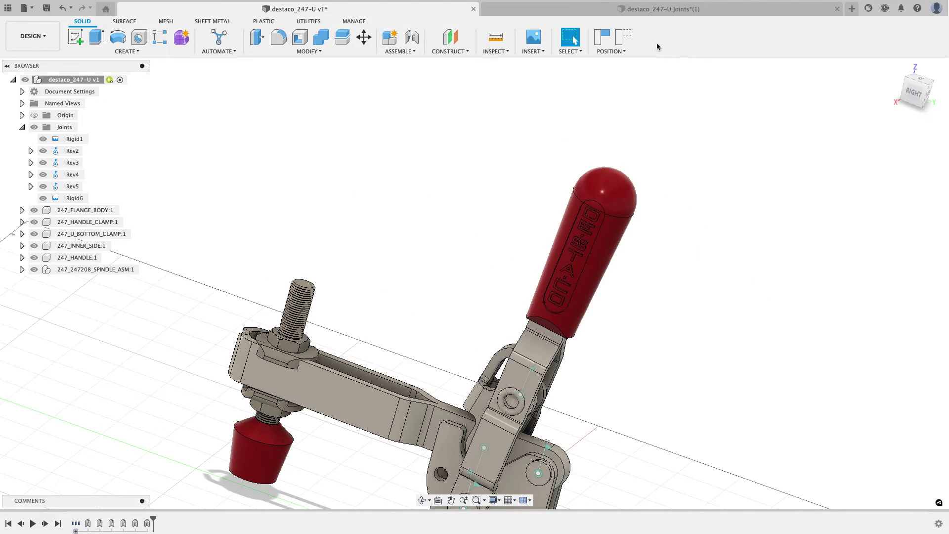
click(625, 37)
click(896, 66)
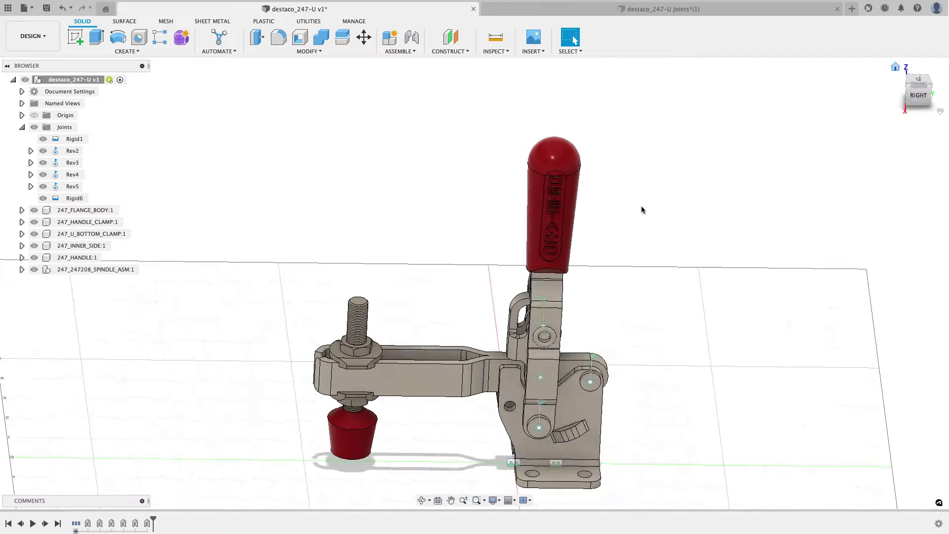
click(418, 388)
click(408, 227)
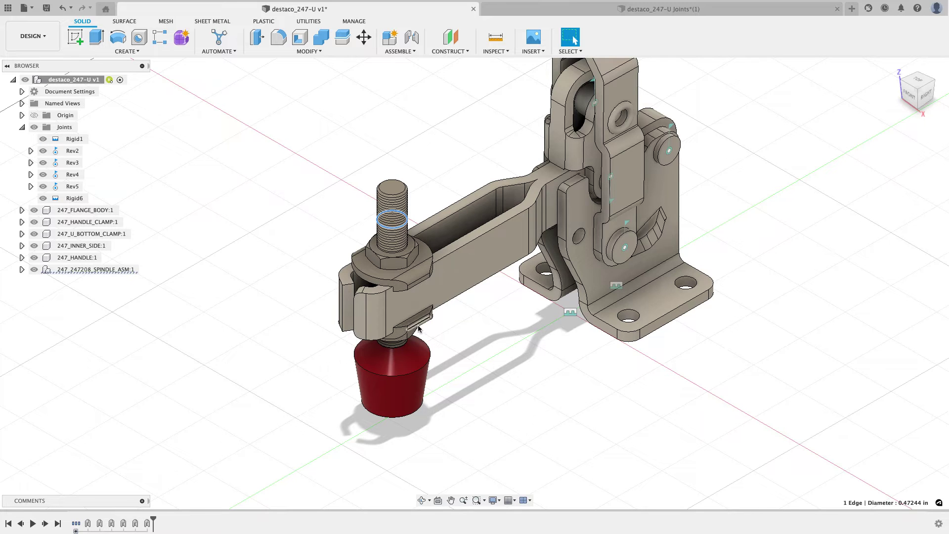
click(485, 358)
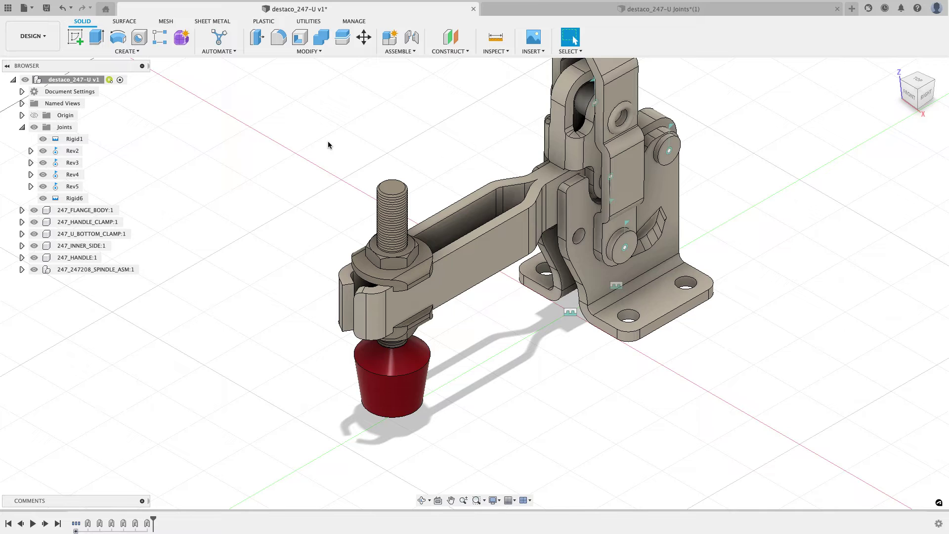
- Create a rigid group from the six spindle components: the bolt, both nuts, both flanged washers and the red tip
click(398, 51)
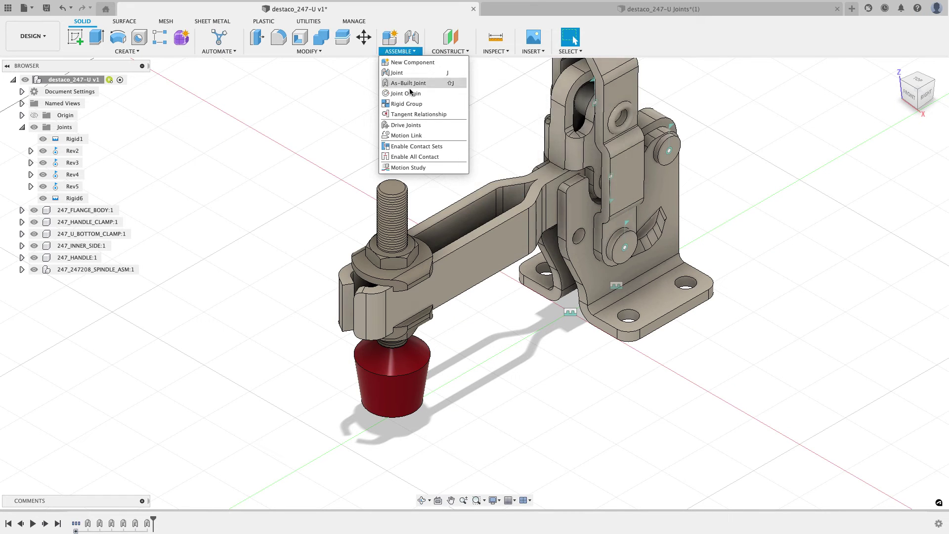
click(409, 104)
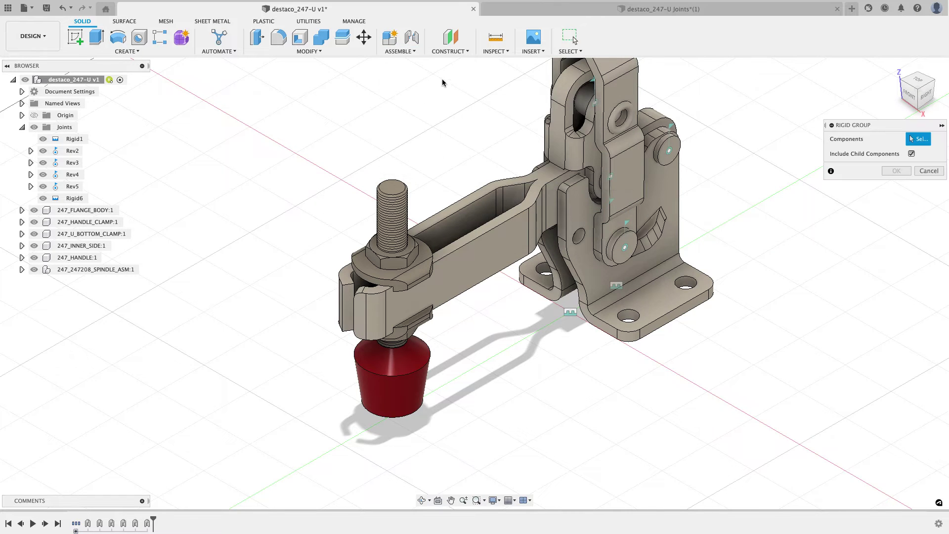
click(410, 208)
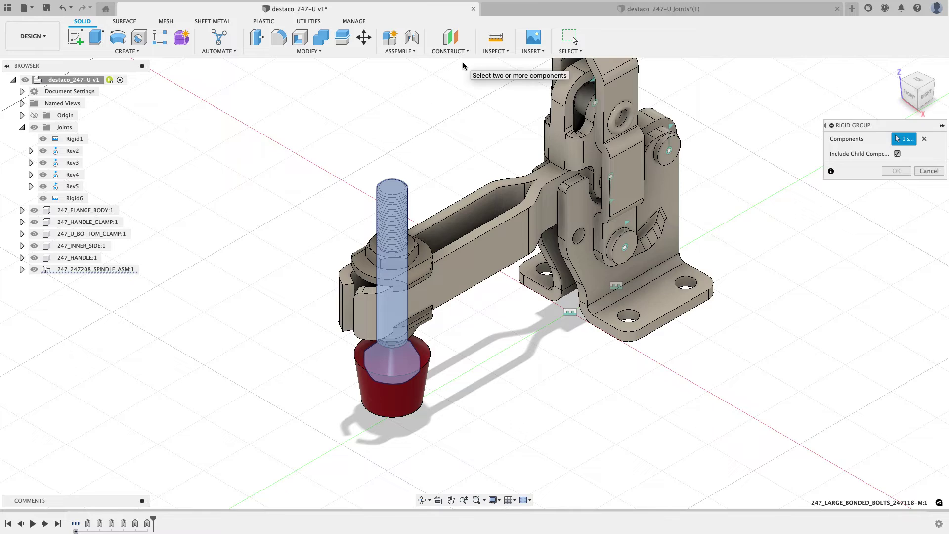
click(416, 251)
shift+middle_drag(505, 334, 474, 291)
click(418, 299)
click(391, 316)
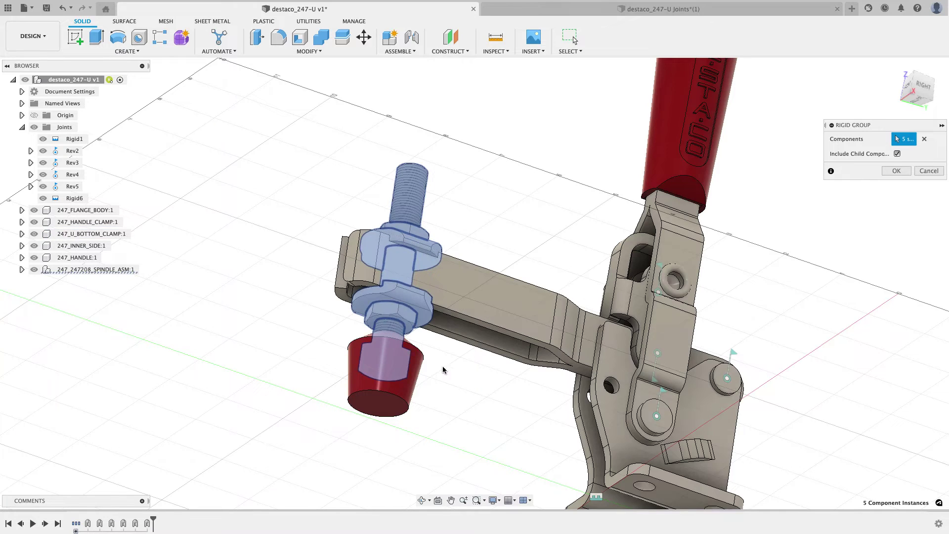
click(391, 368)
shift+middle_drag(508, 248, 519, 295)
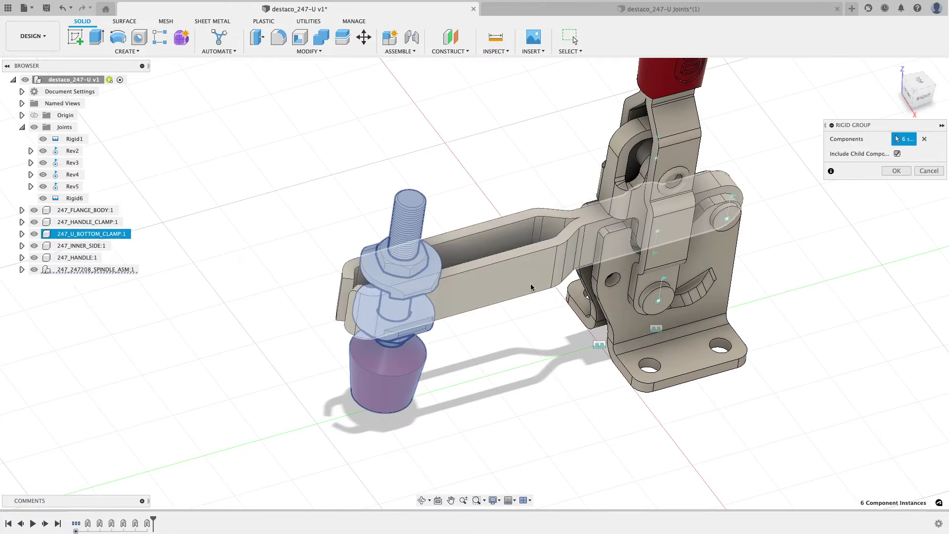
click(894, 171)
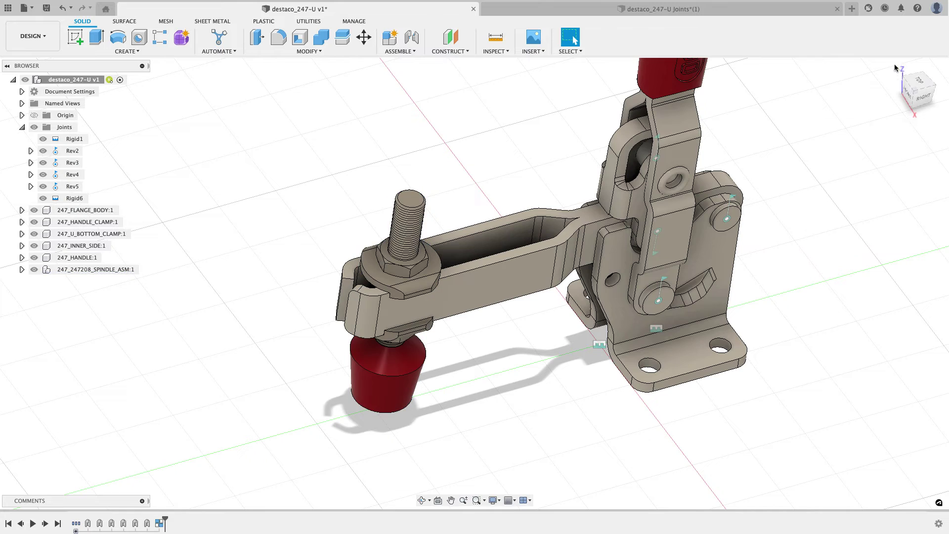
- Pull the grouped spindle away from the bottom clamp to test that its parts move together, and revert the position
click(897, 69)
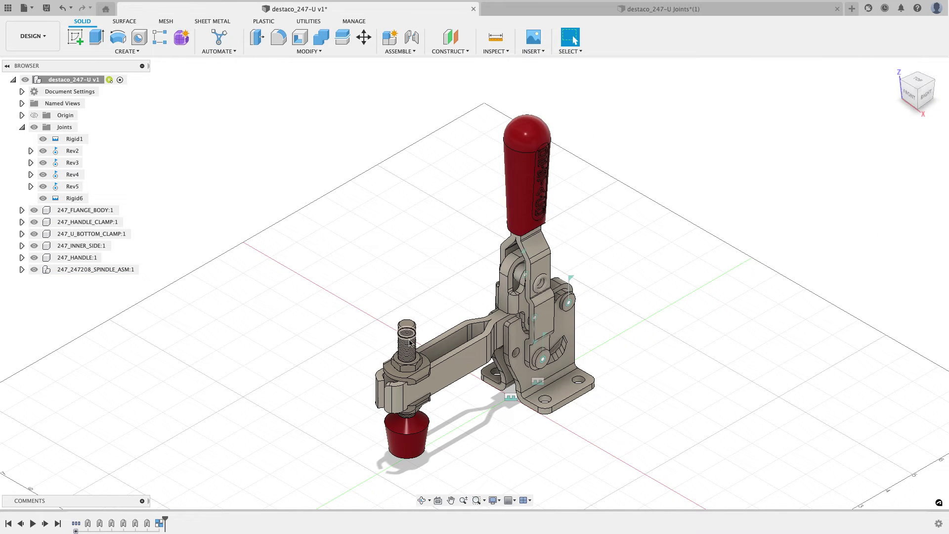
drag(406, 339, 242, 279)
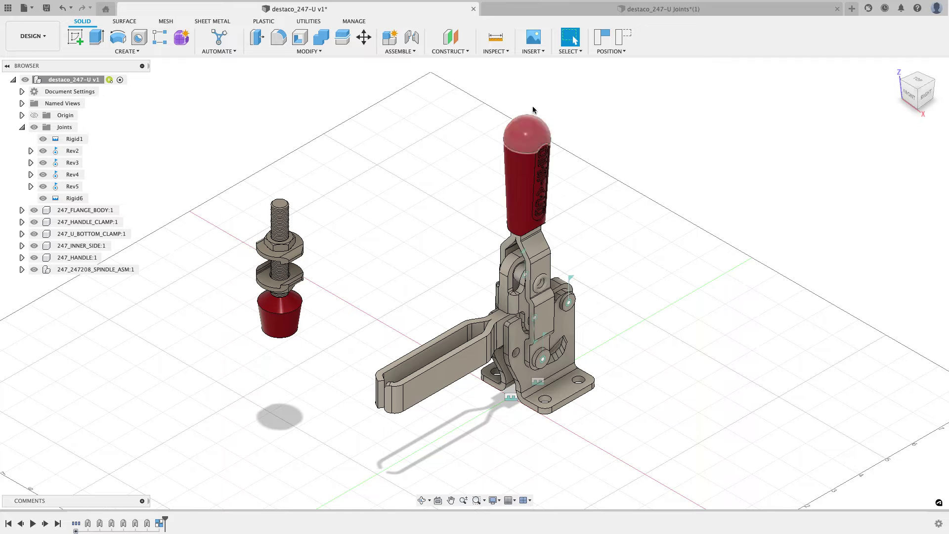
click(623, 37)
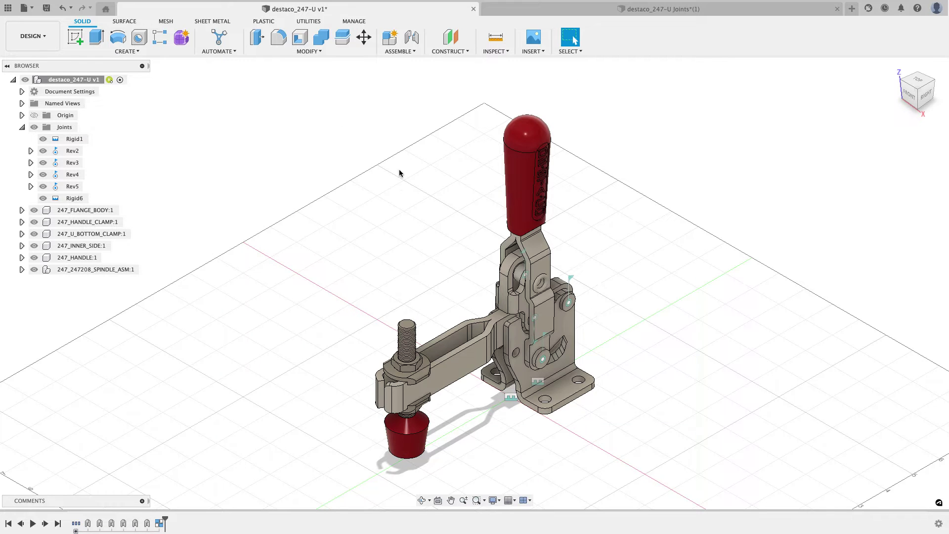
- Create a slider as-built joint along the Z axis between the upper flanged washer and the bottom clamp's upper edge, and test-slide the spindle
scroll(384, 124, up, 5)
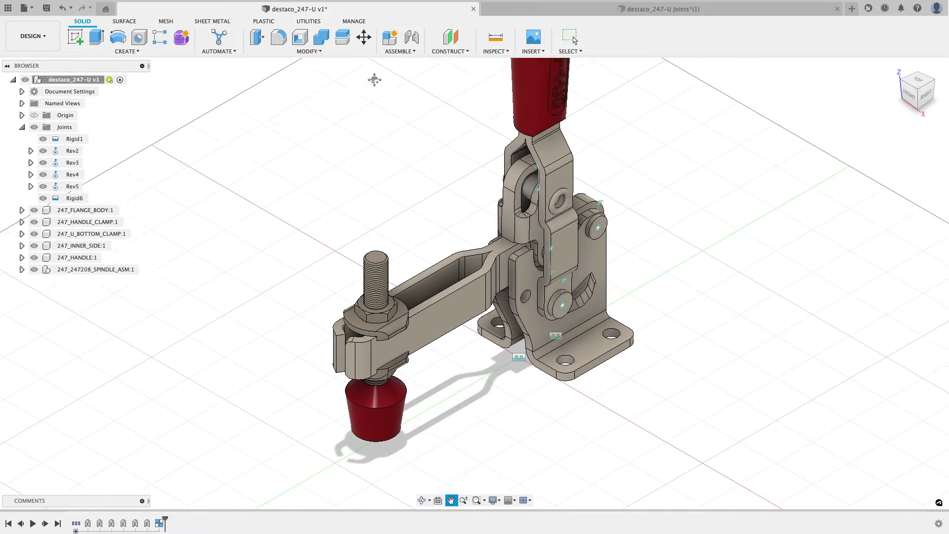
click(398, 55)
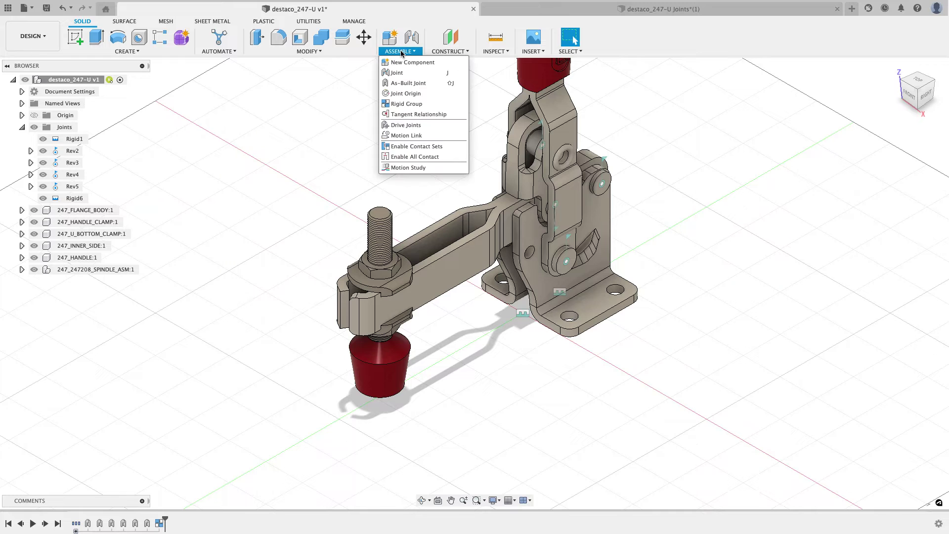
click(405, 83)
scroll(378, 203, up, 2)
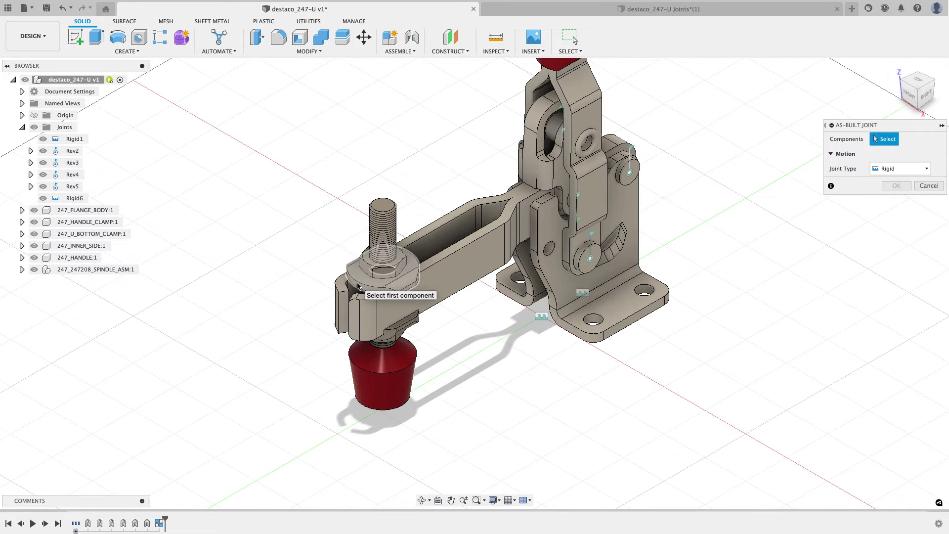
click(358, 286)
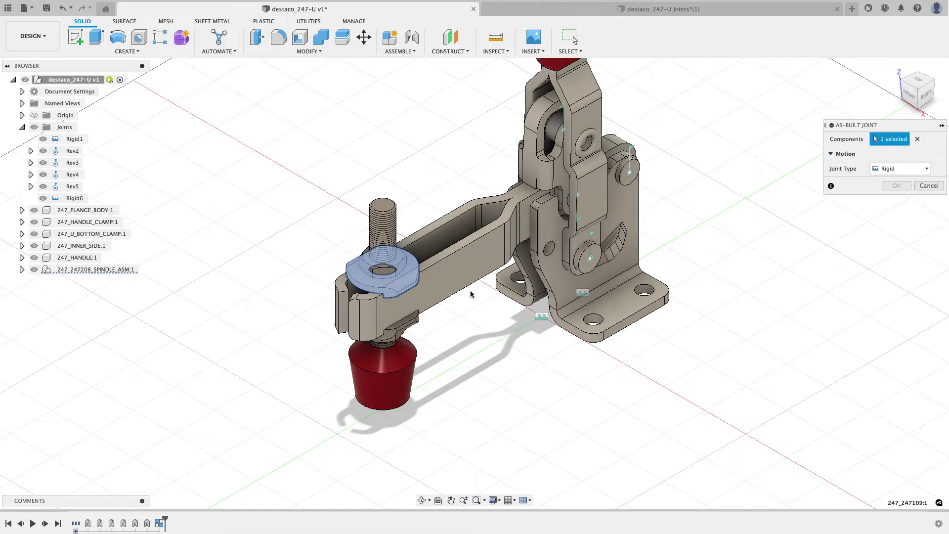
click(461, 273)
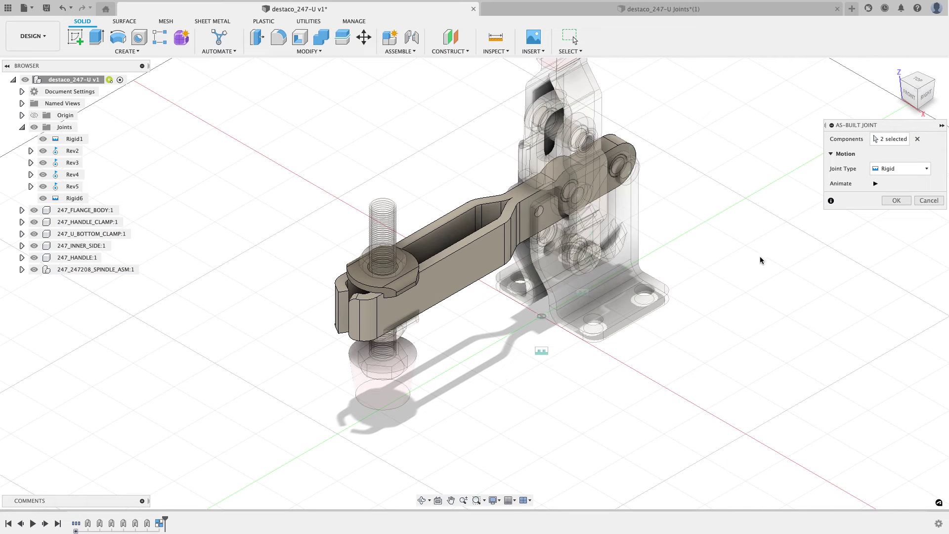
click(896, 169)
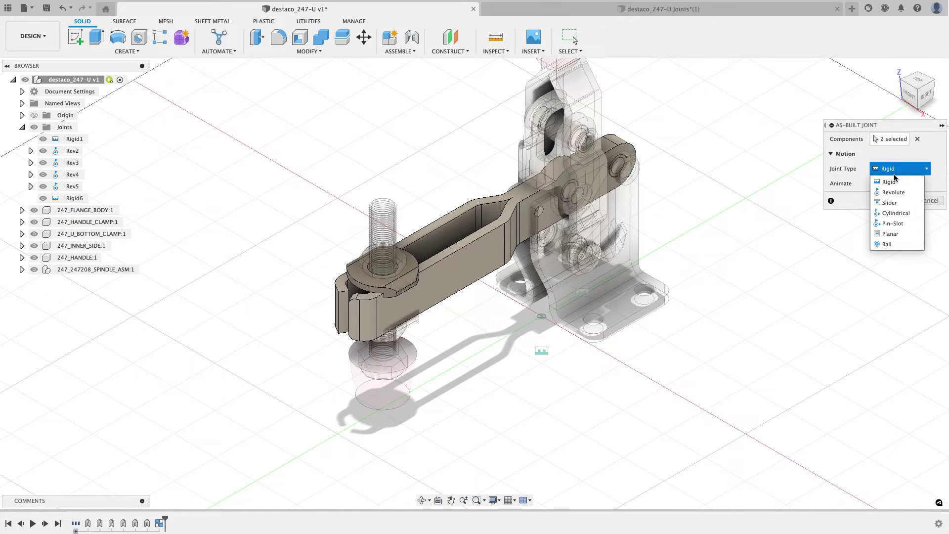
click(890, 203)
scroll(465, 312, up, 4)
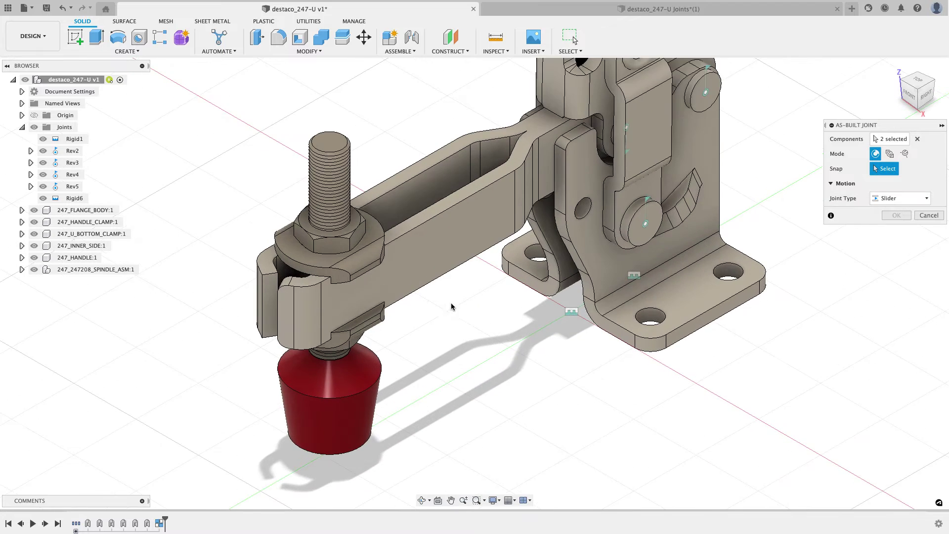
scroll(376, 302, up, 2)
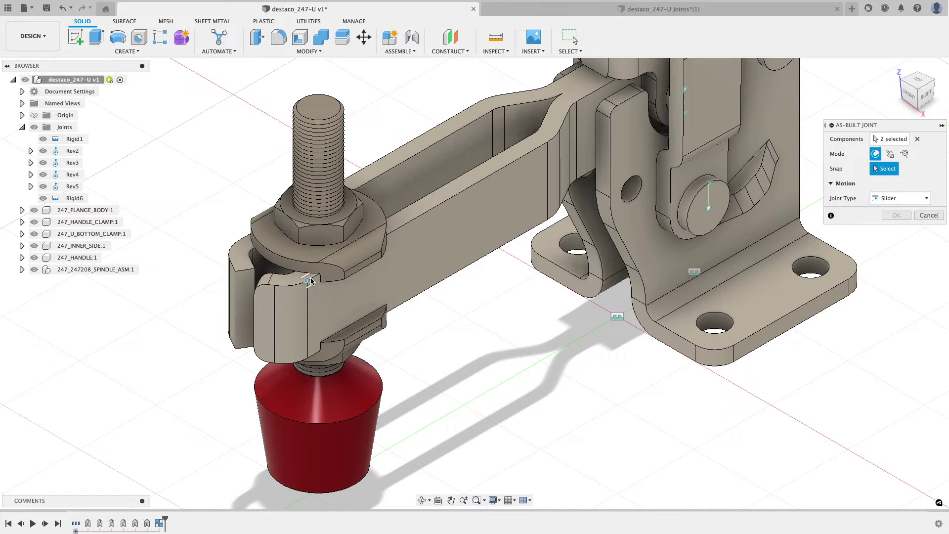
click(311, 280)
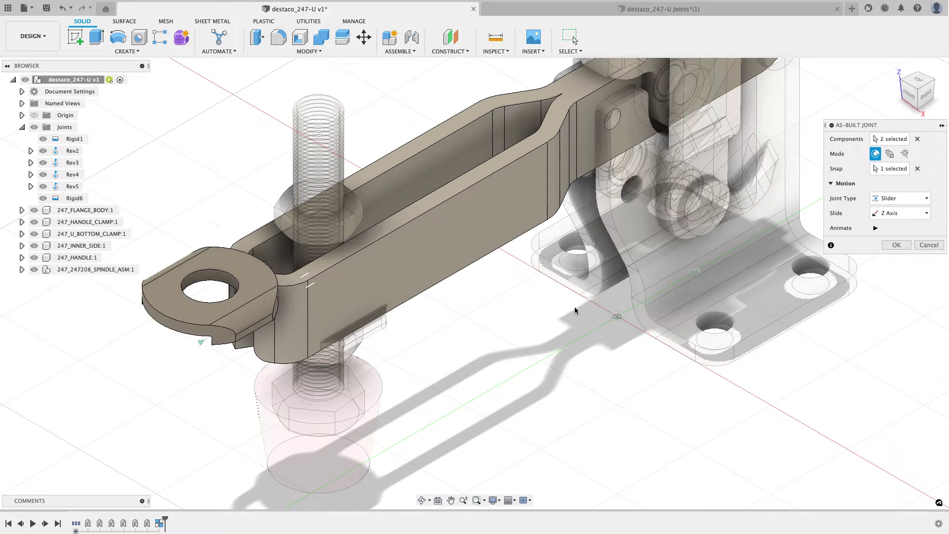
click(896, 245)
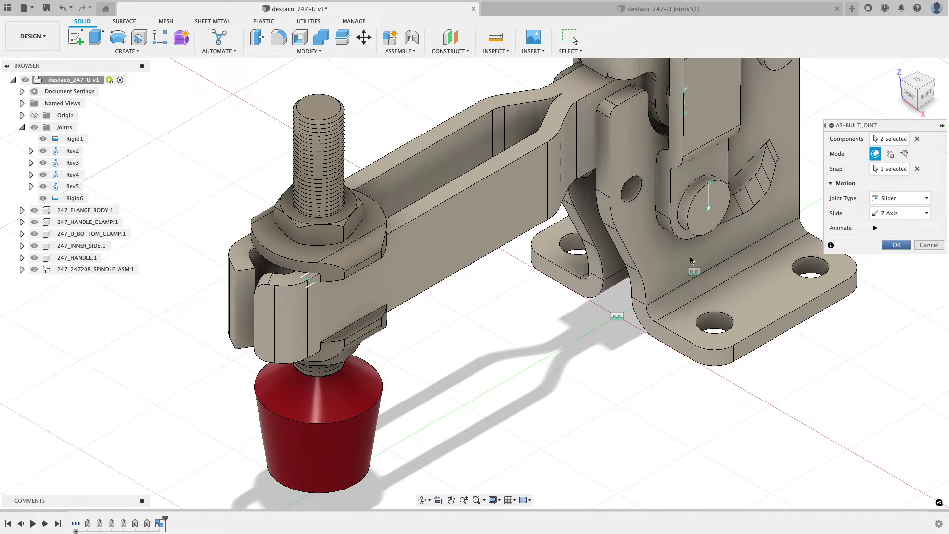
drag(349, 241, 430, 198)
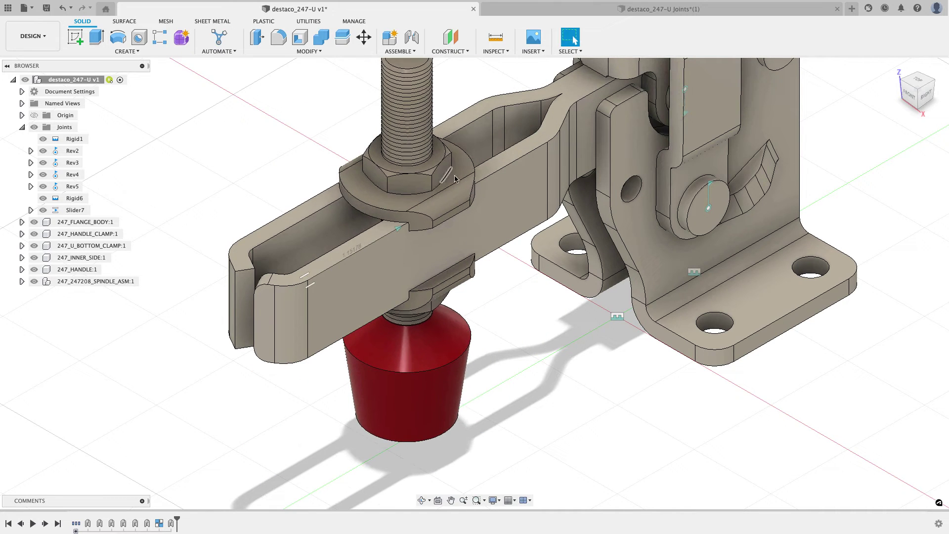
- Limit the spindle's slider joint to a minimum of 0.00 in and a maximum of 2 in
click(76, 211)
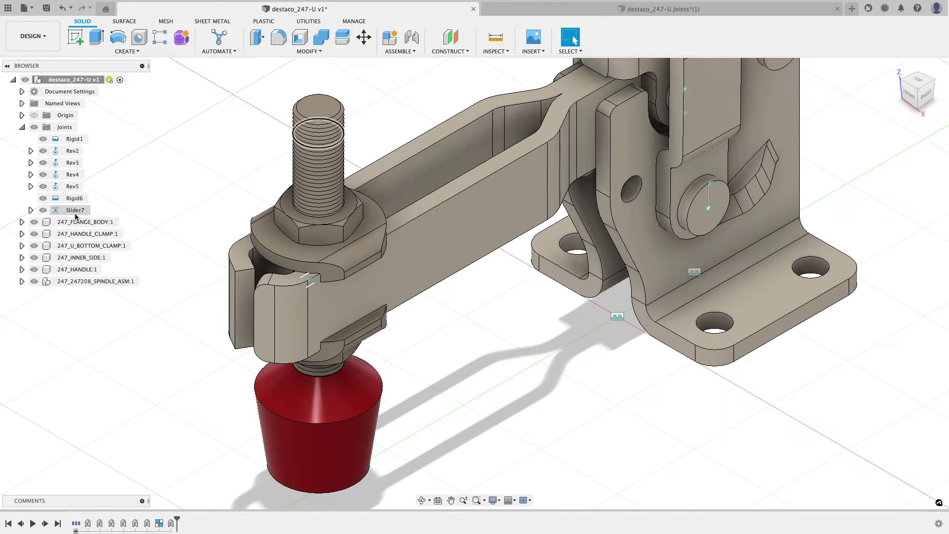
click(96, 210)
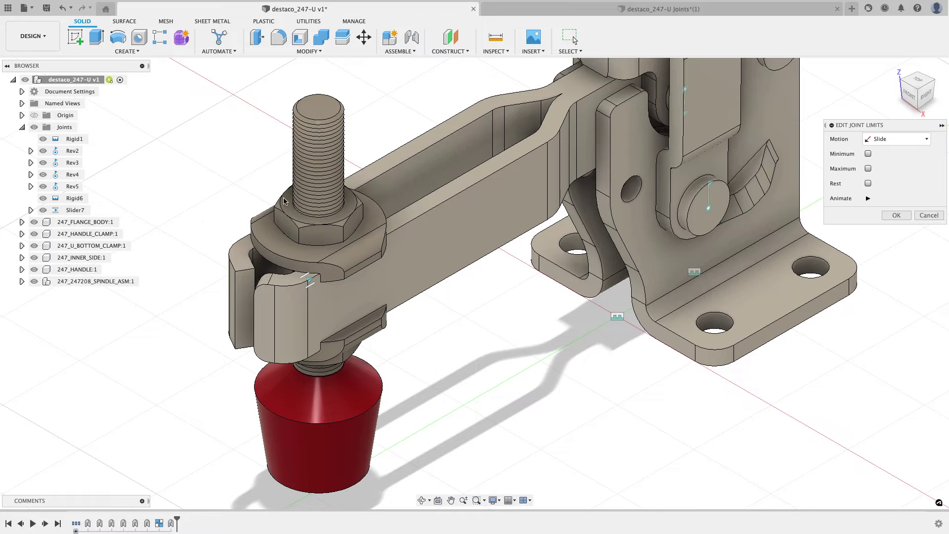
click(867, 153)
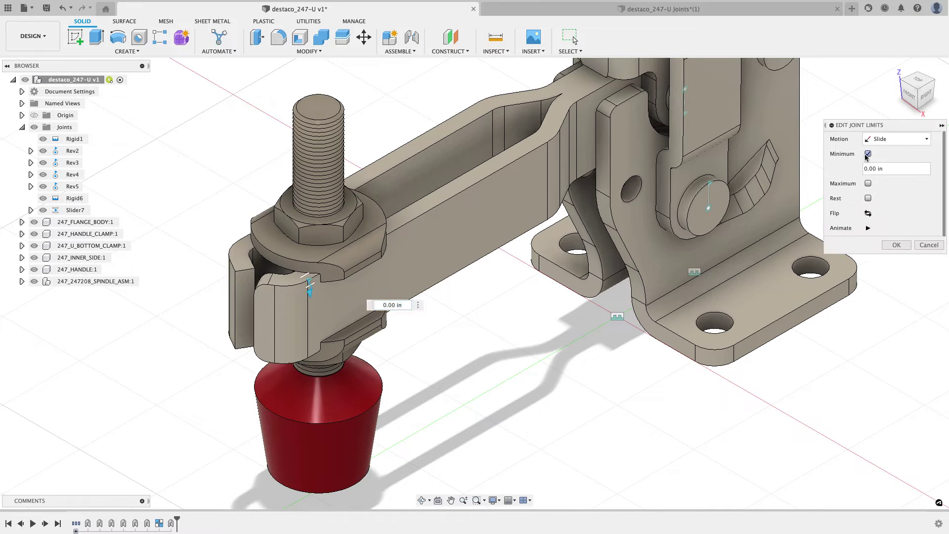
click(868, 184)
click(878, 198)
text(2)
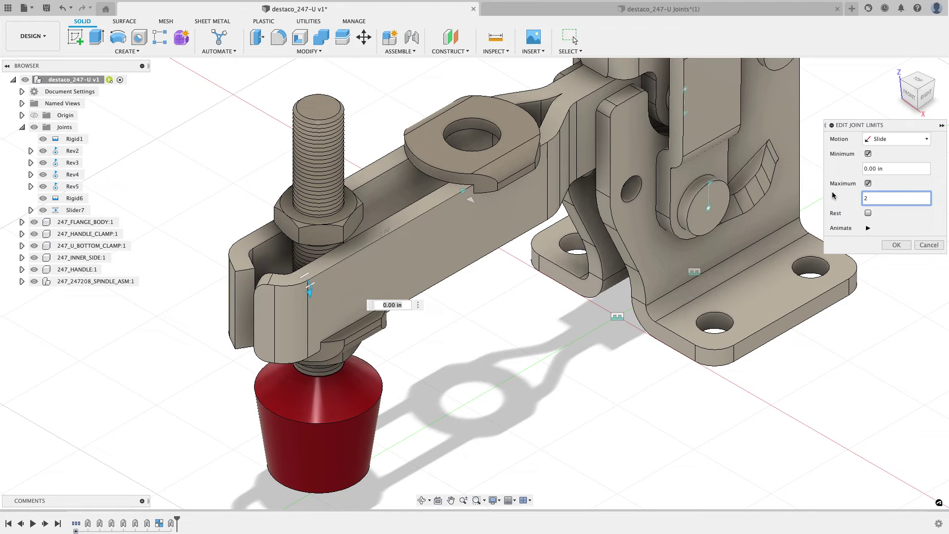
click(896, 246)
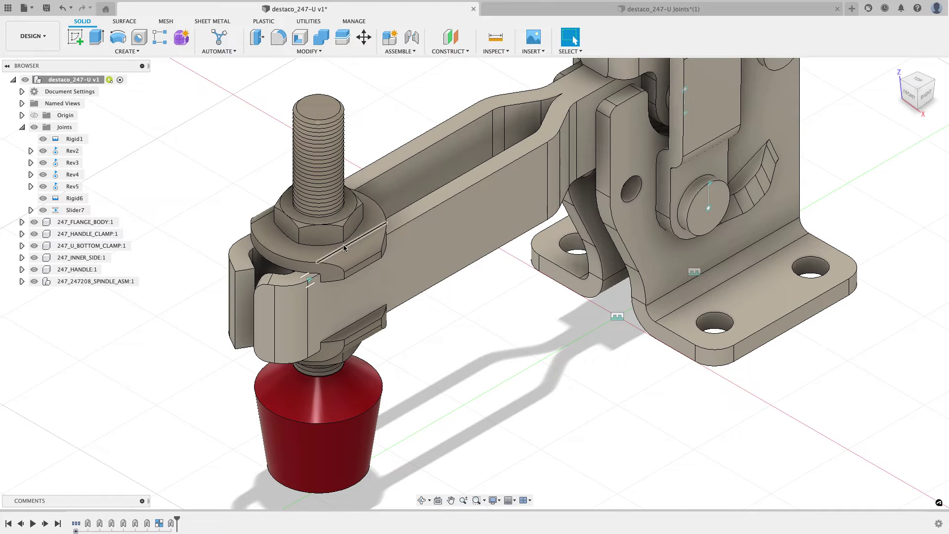
- Slide the spindle back and forth along the bottom clamp to test its travel limits, and revert the moved position
drag(364, 249, 571, 141)
drag(619, 122, 407, 198)
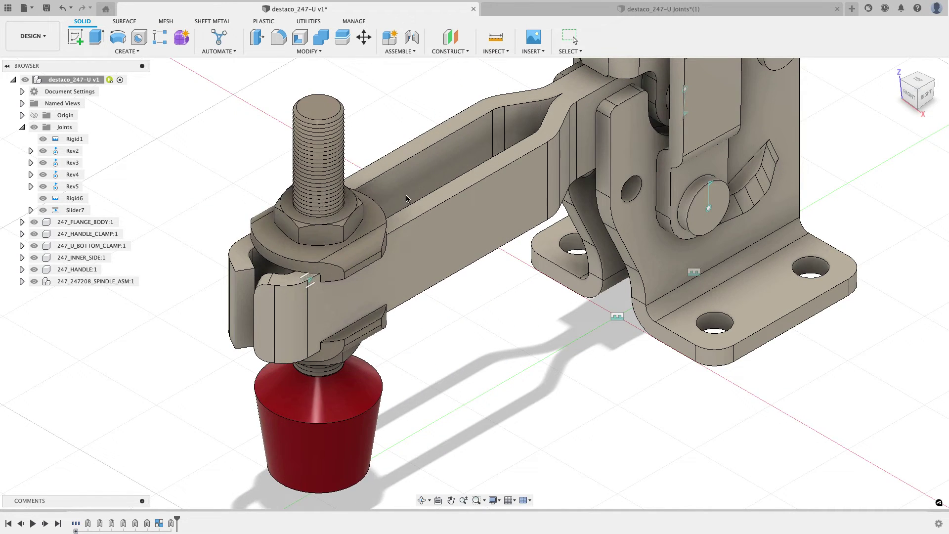
scroll(407, 198, down, 3)
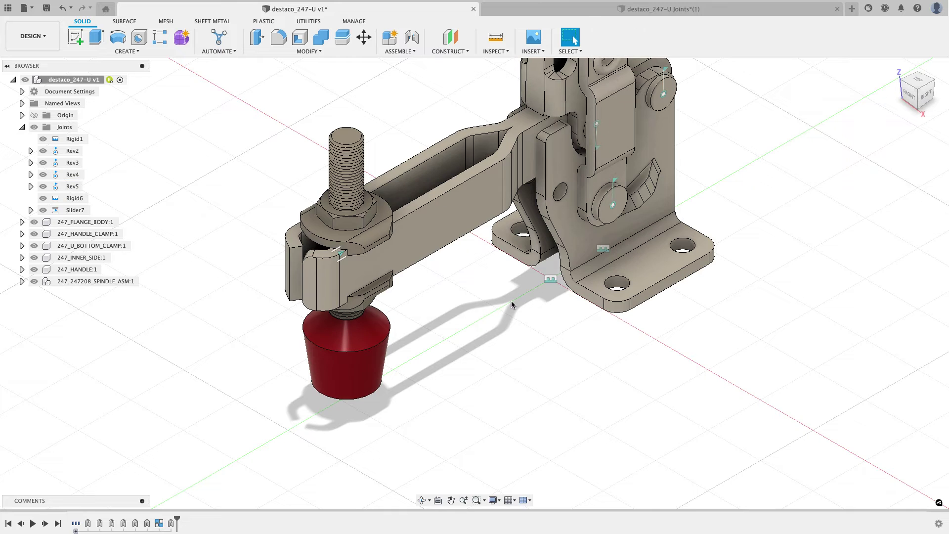
key(F6)
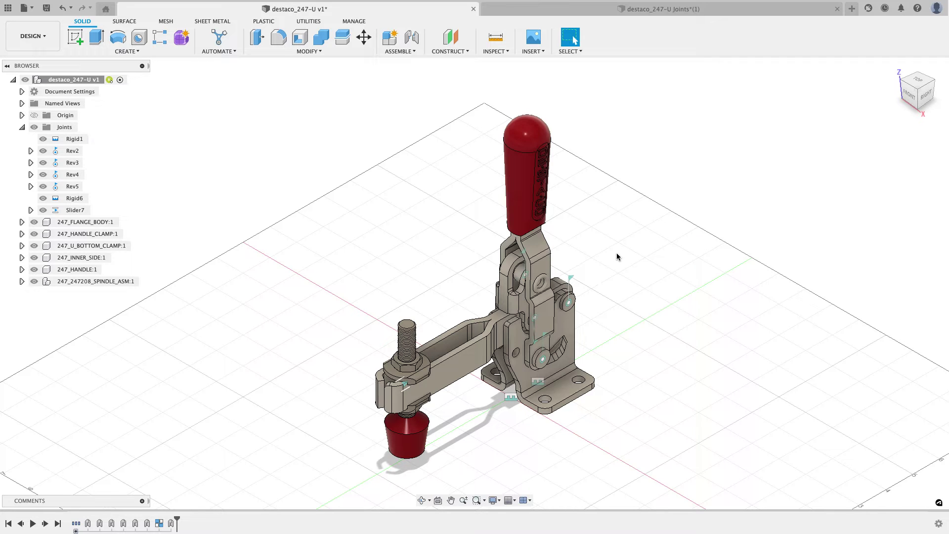
mouse_move(528, 260)
mouse_down()
mouse_move(532, 245)
mouse_move(607, 239)
mouse_move(623, 227)
mouse_move(516, 260)
mouse_move(608, 242)
mouse_move(679, 247)
mouse_move(530, 257)
mouse_up()
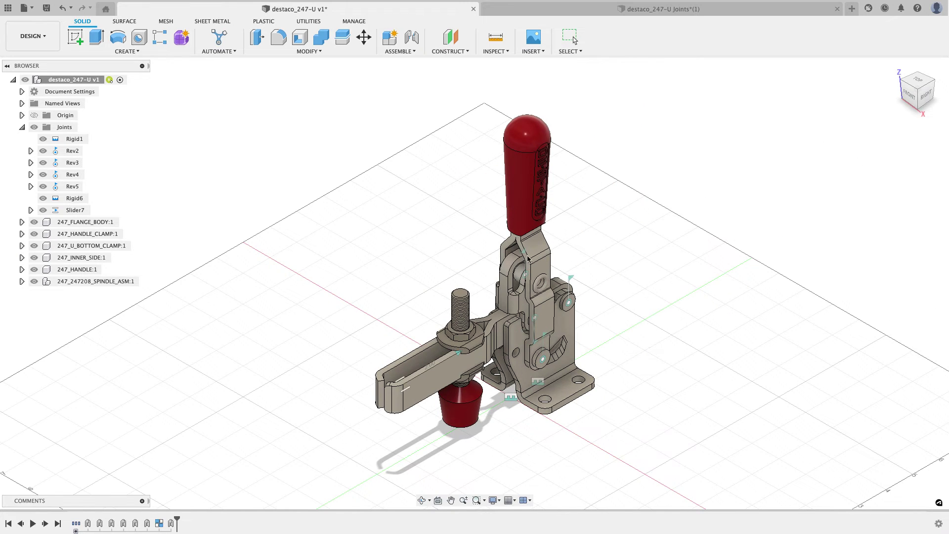
drag(467, 297, 497, 286)
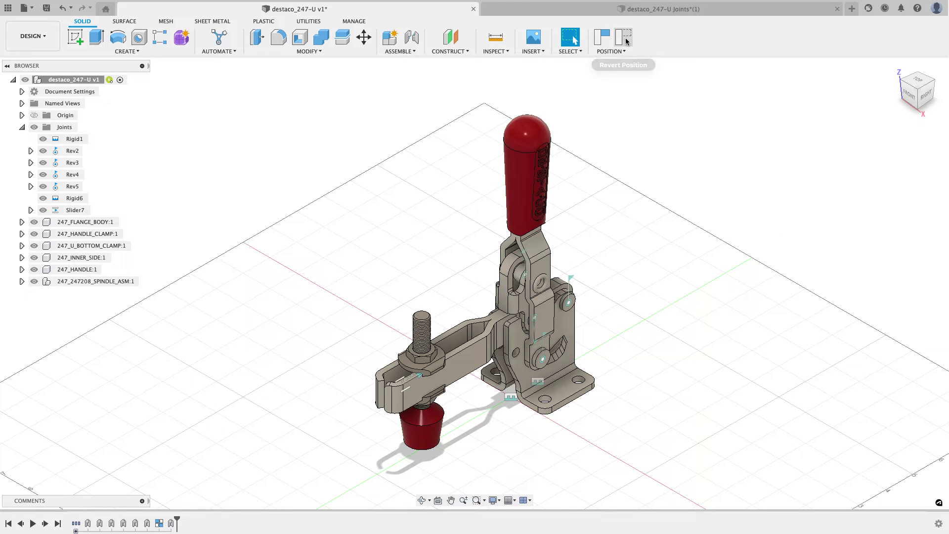
click(623, 33)
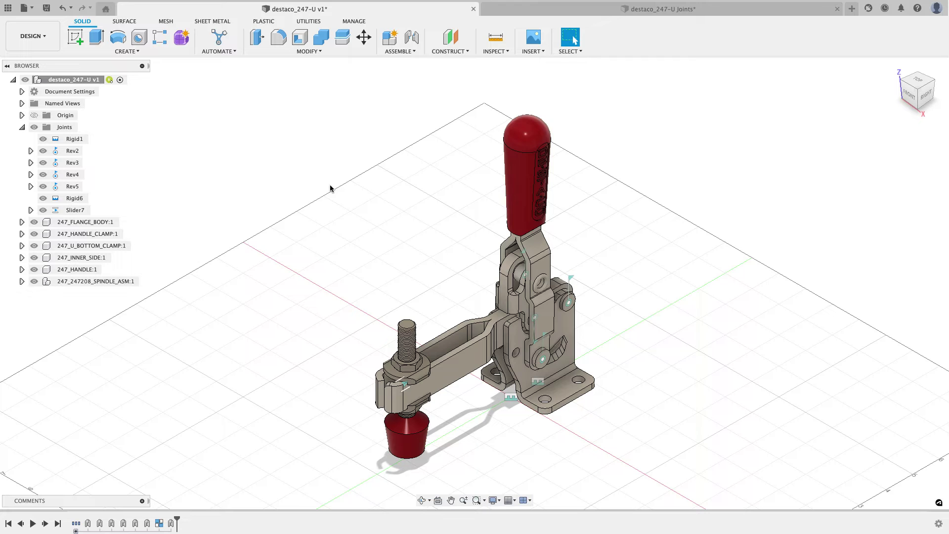
- Switch to the destaco_247-U Joints document with the separated parts and enable Capture Design History for its top-level component
click(558, 9)
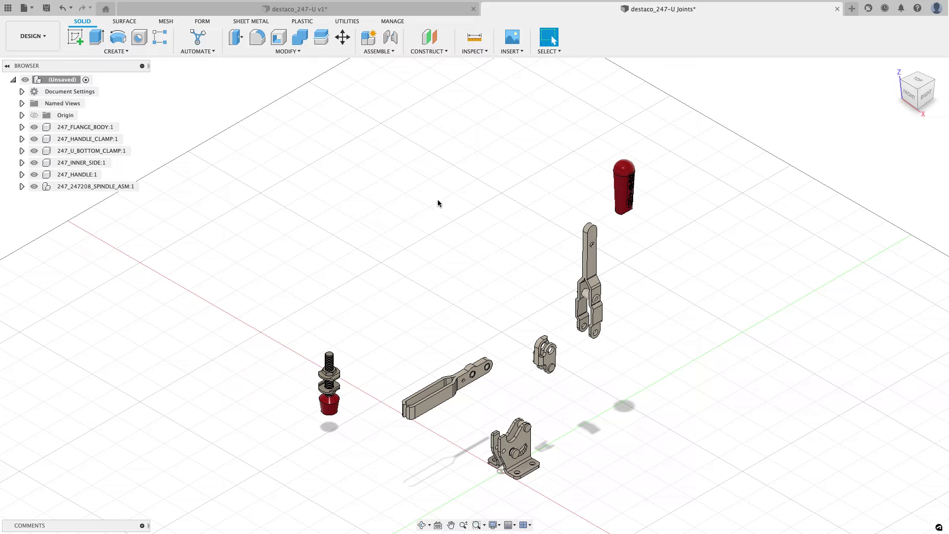
middle_drag(392, 257, 381, 240)
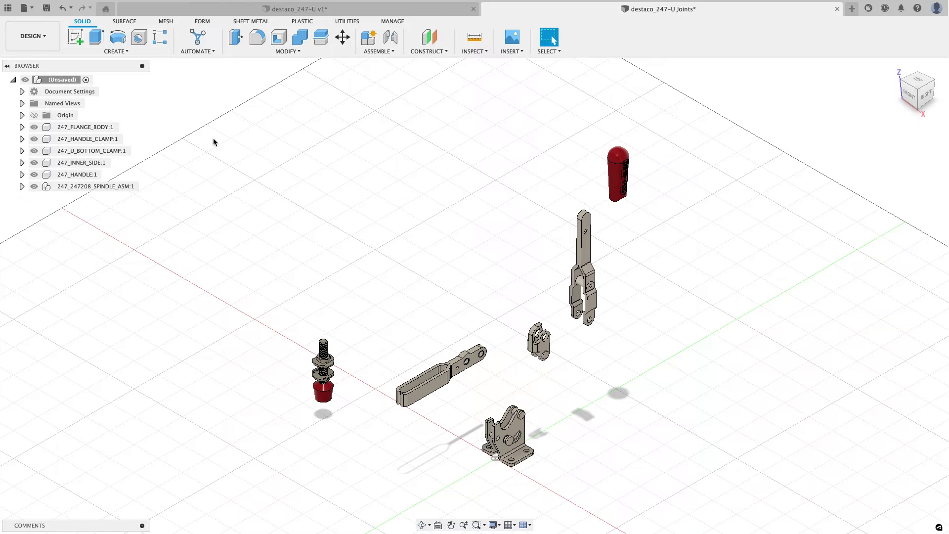
right_click(76, 79)
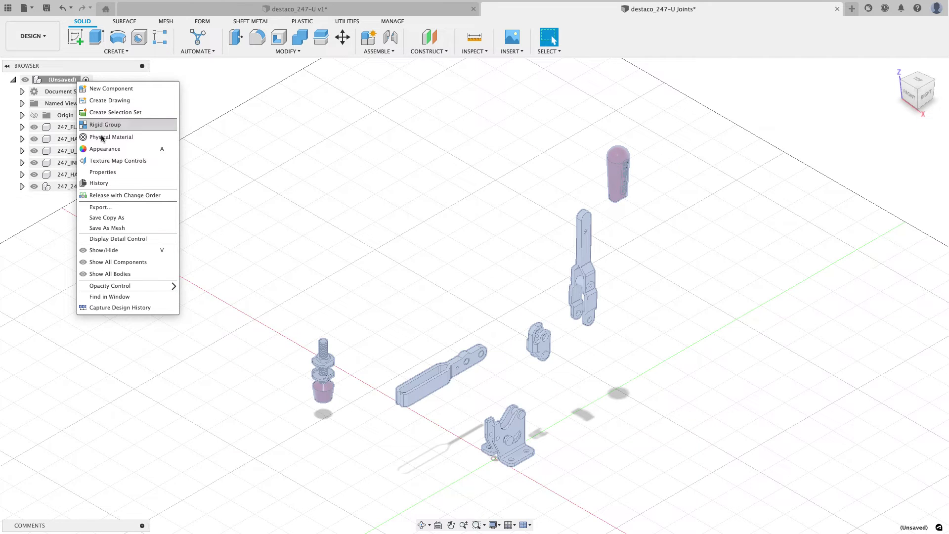
click(118, 307)
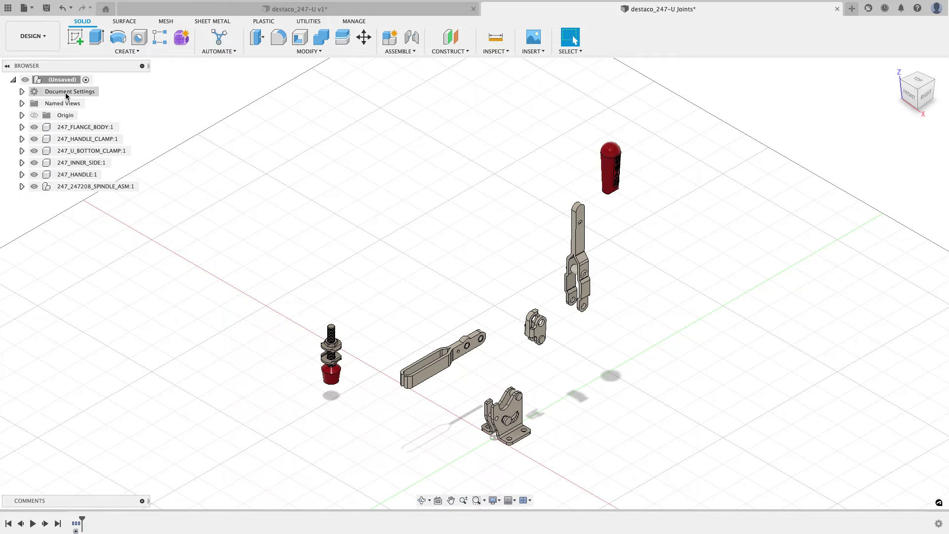
- Change the document's active units to Inch
click(22, 91)
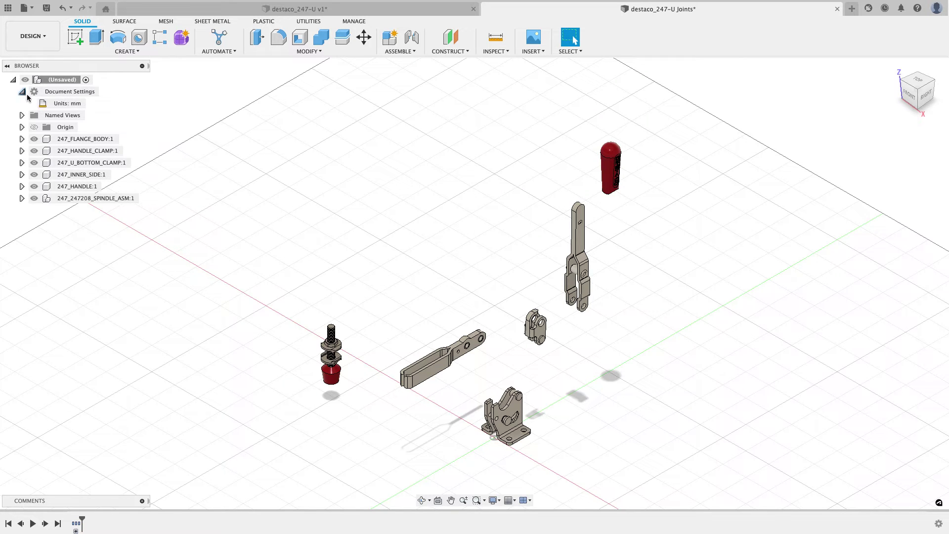
click(91, 103)
click(887, 140)
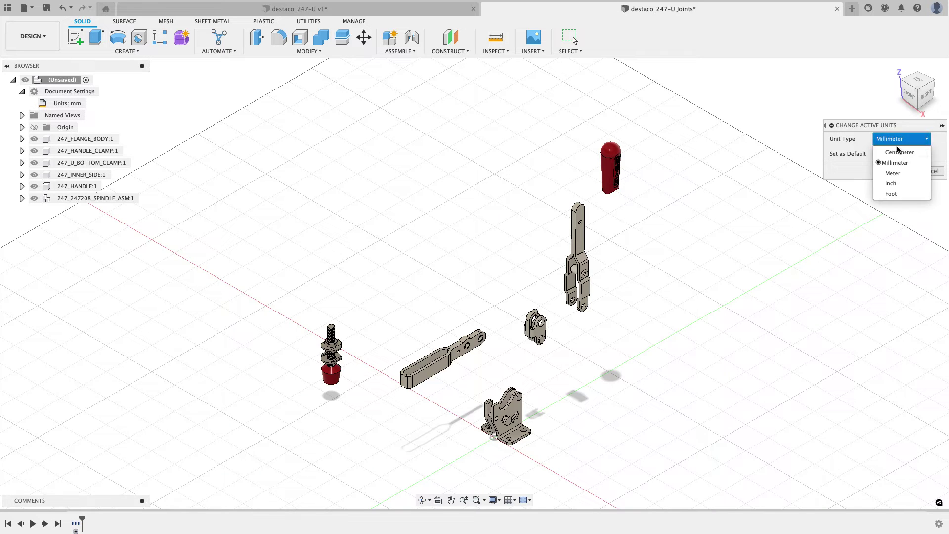
click(891, 185)
click(896, 171)
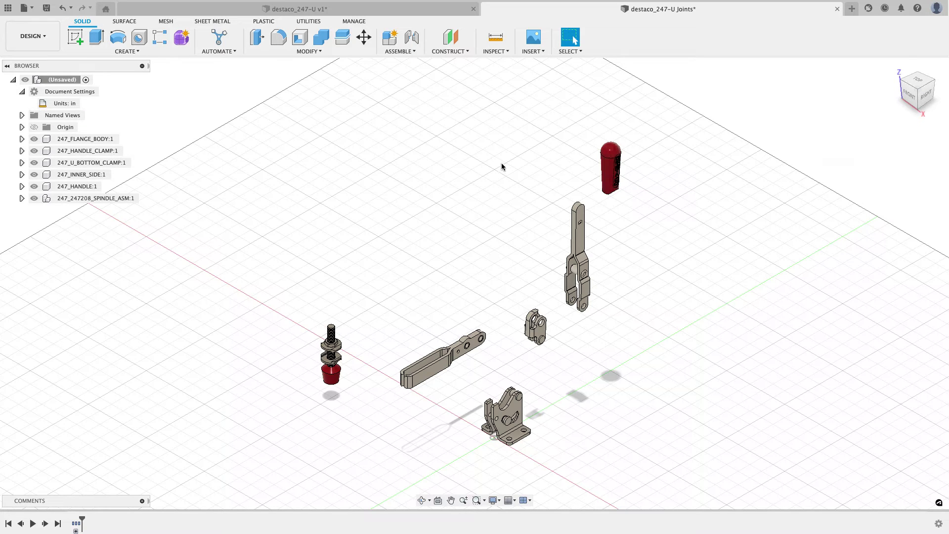
- Create a rigid as-built joint that fixes the flange body to the assembly origin
middle_drag(515, 195, 459, 184)
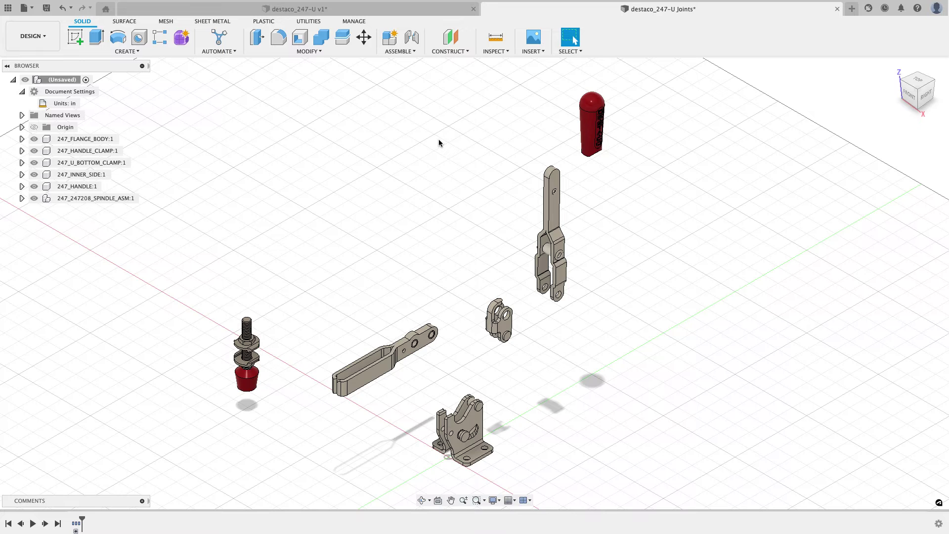
click(401, 51)
click(411, 83)
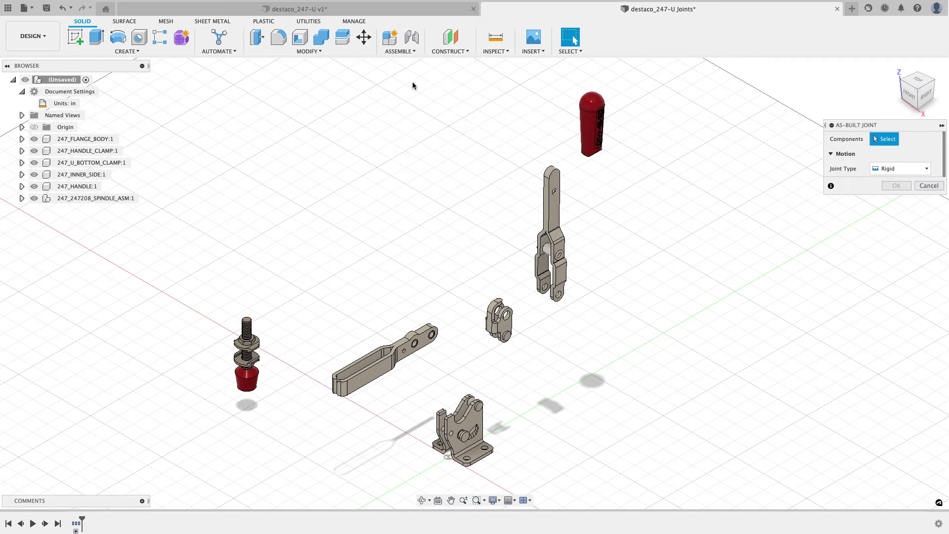
click(474, 423)
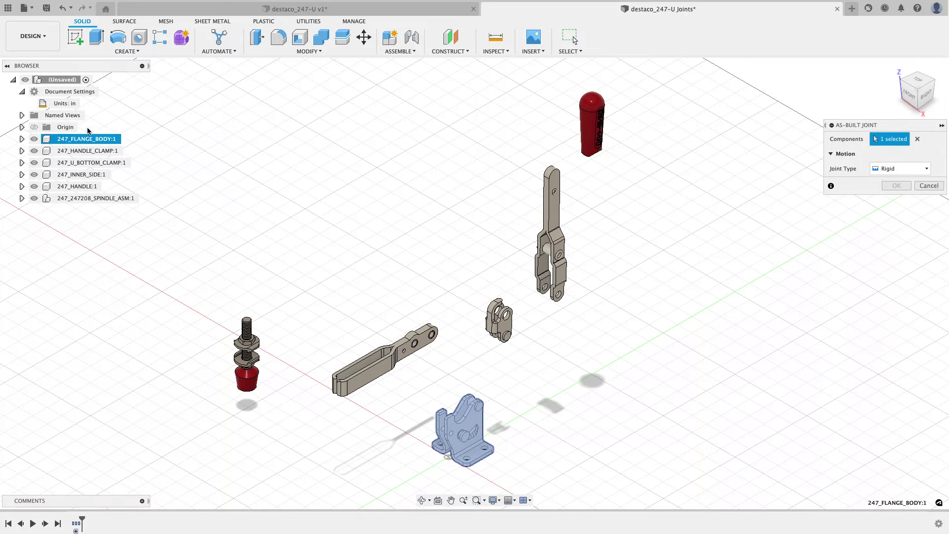
click(62, 127)
click(885, 201)
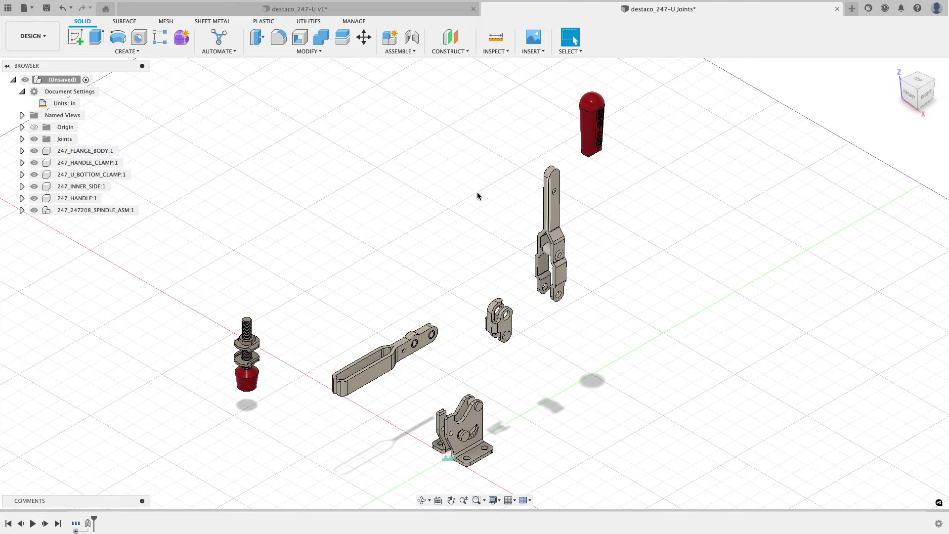
- Start a joint that snaps the centre of the U bottom clamp's end hole onto the flange body's upper pin
scroll(471, 219, up, 5)
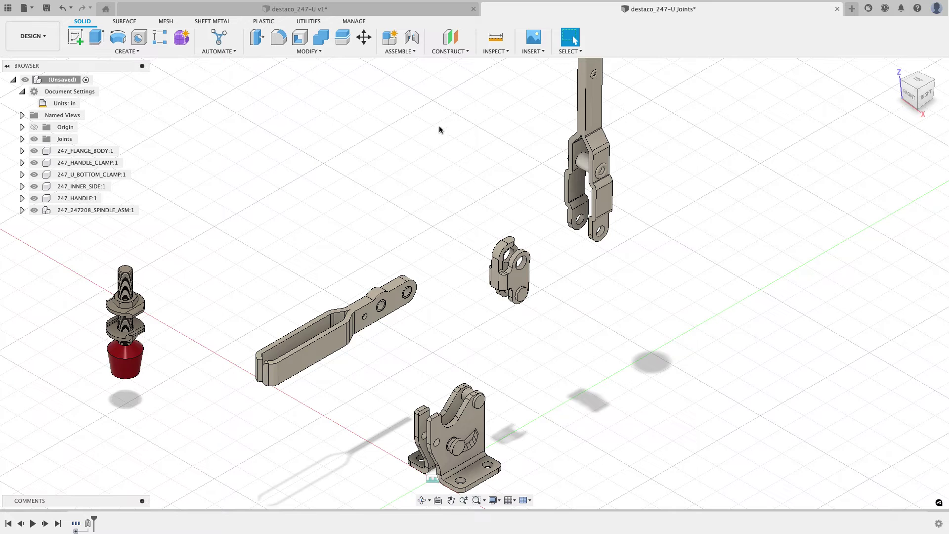
click(410, 54)
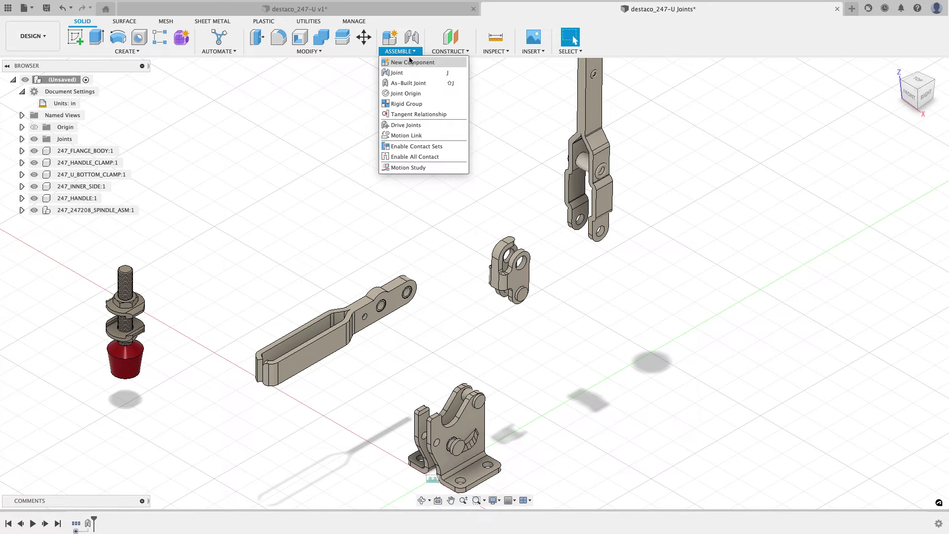
click(408, 73)
scroll(425, 297, up, 5)
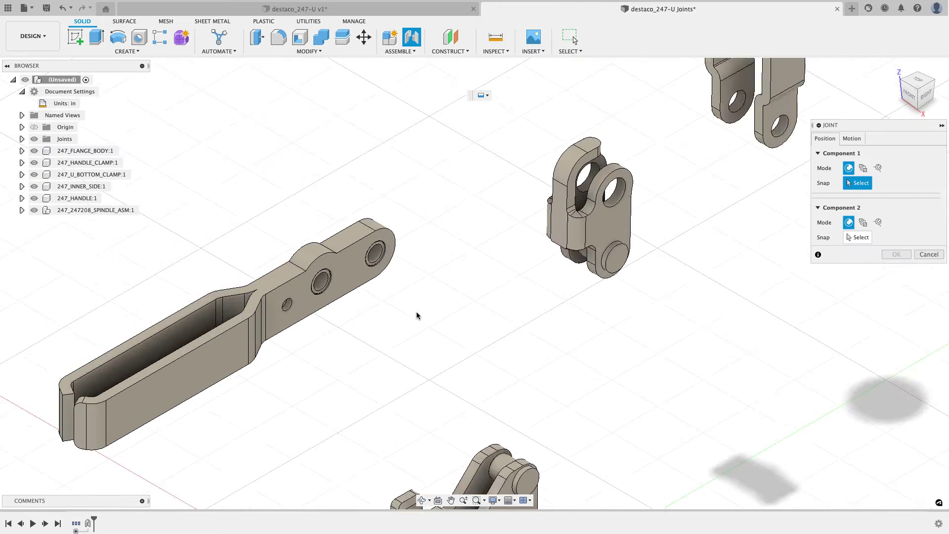
shift+middle_drag(415, 292, 382, 246)
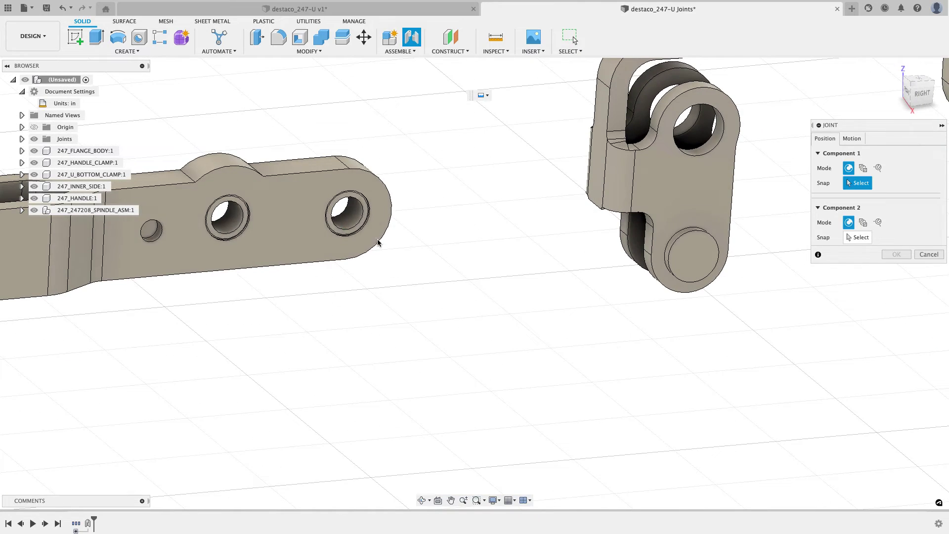
scroll(360, 219, up, 5)
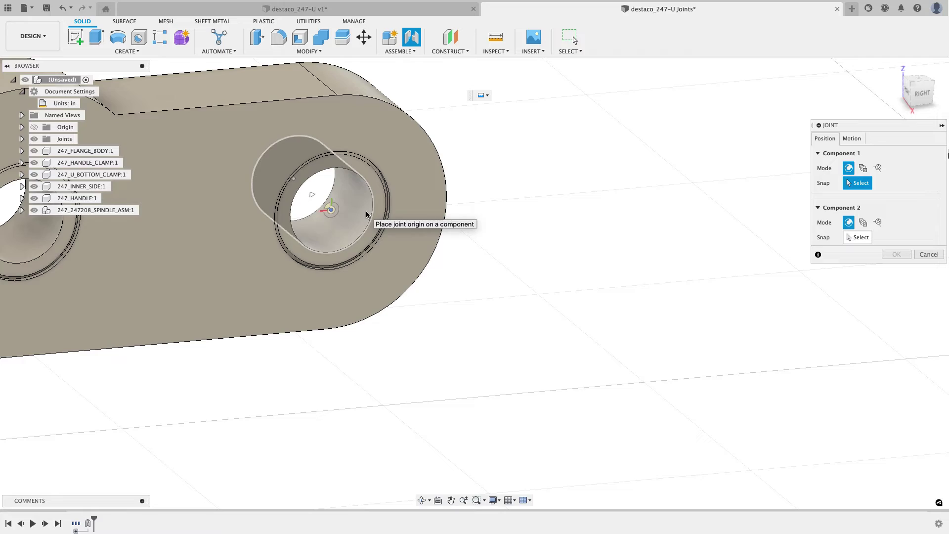
click(315, 196)
scroll(421, 216, down, 6)
shift+middle_drag(458, 248, 491, 290)
scroll(490, 289, up, 6)
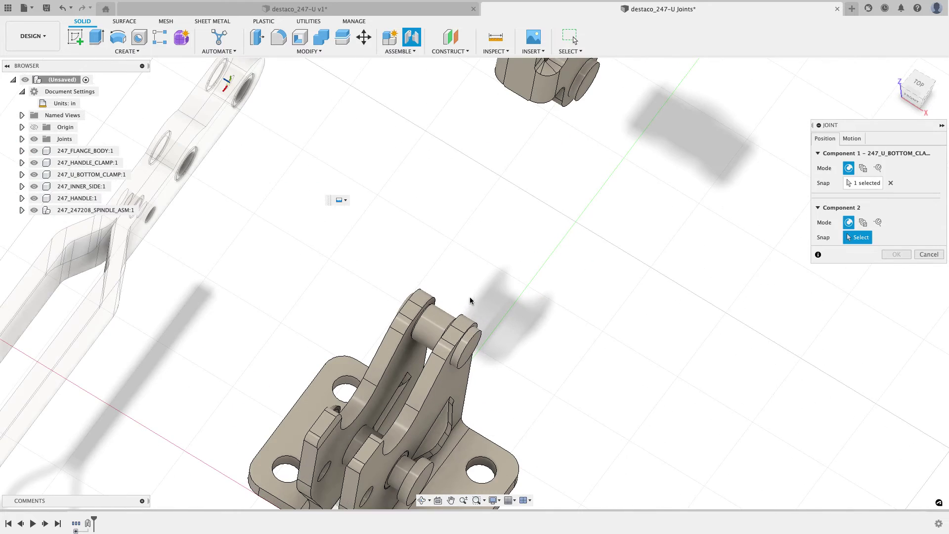
scroll(459, 253, up, 3)
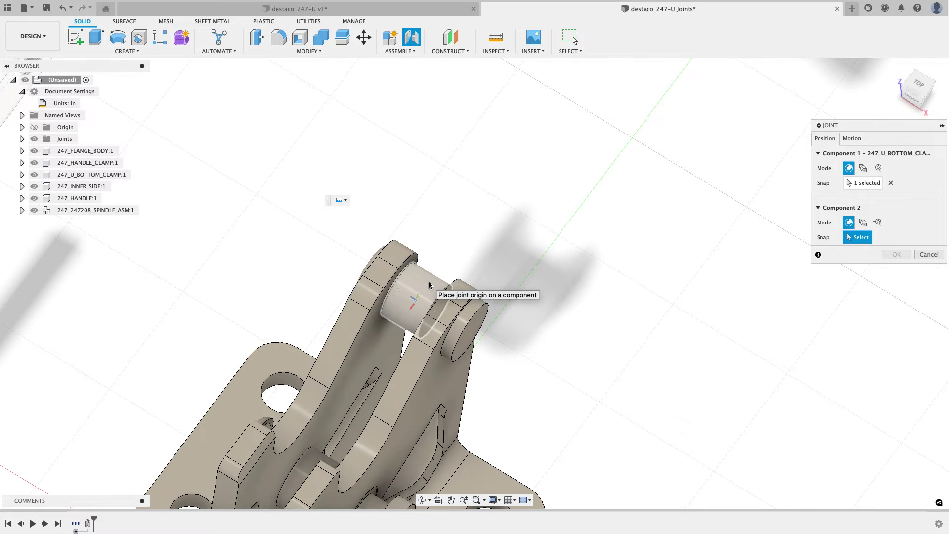
click(421, 295)
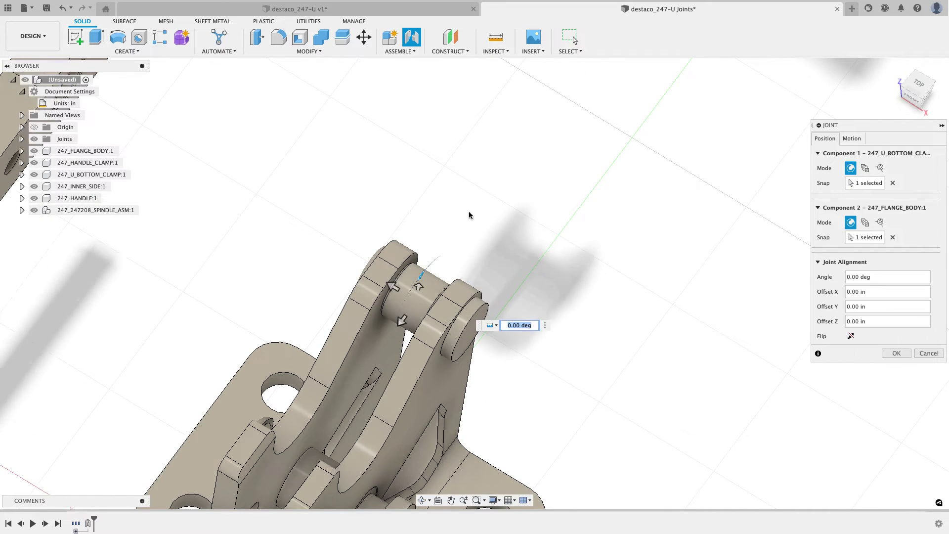
- Set the bottom clamp joint's motion to Revolute about the Z axis and create the joint
shift+middle_drag(472, 218, 608, 245)
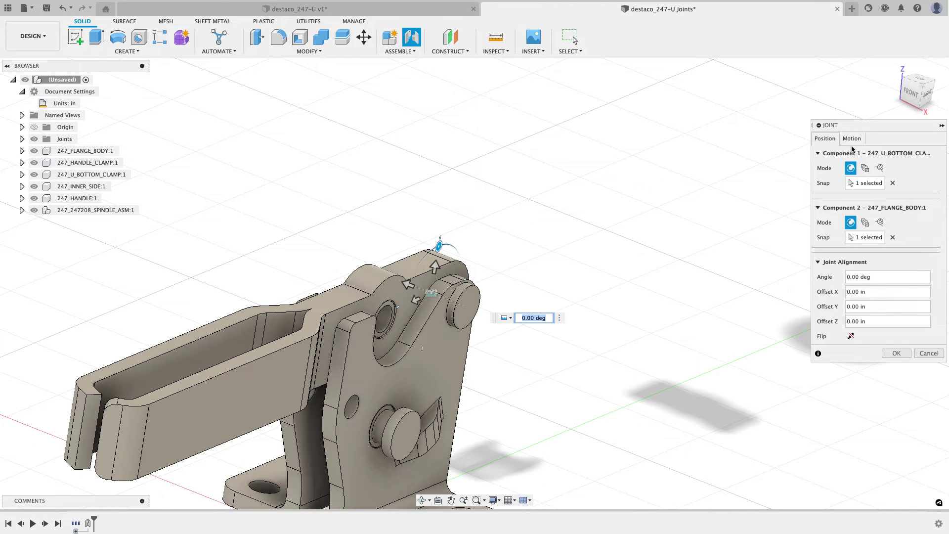
click(852, 138)
click(865, 153)
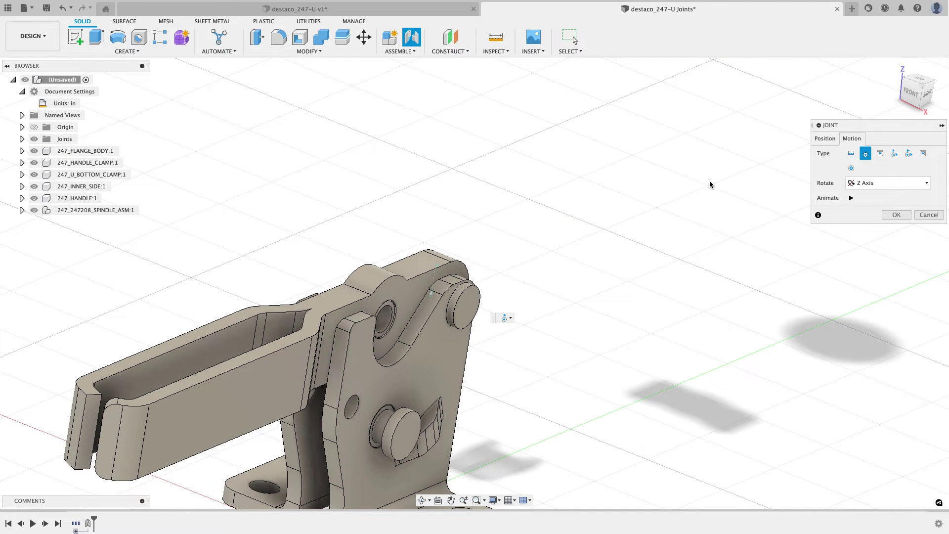
click(896, 214)
- Start another joint with its first origin between the handle clamp's two lower ear faces, centred on the pivot hole
scroll(546, 158, down, 5)
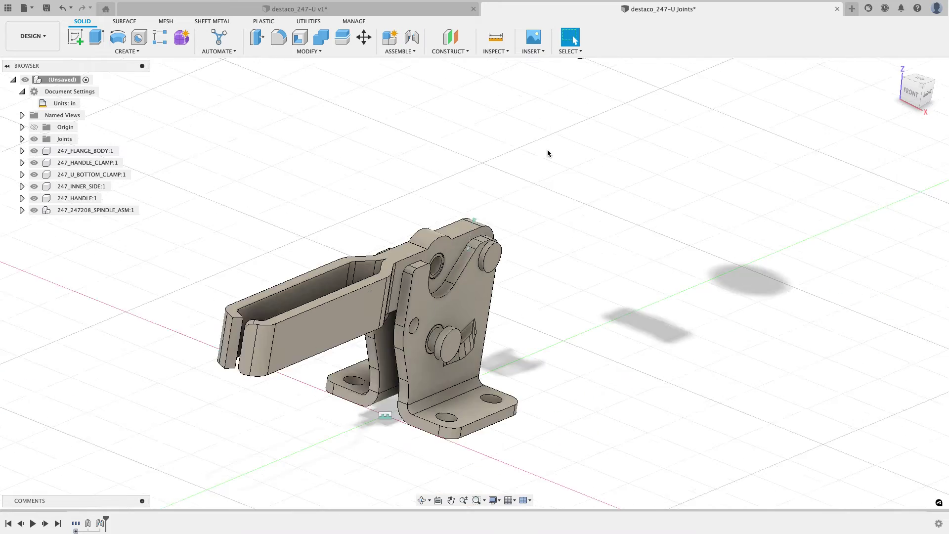
scroll(531, 207, down, 3)
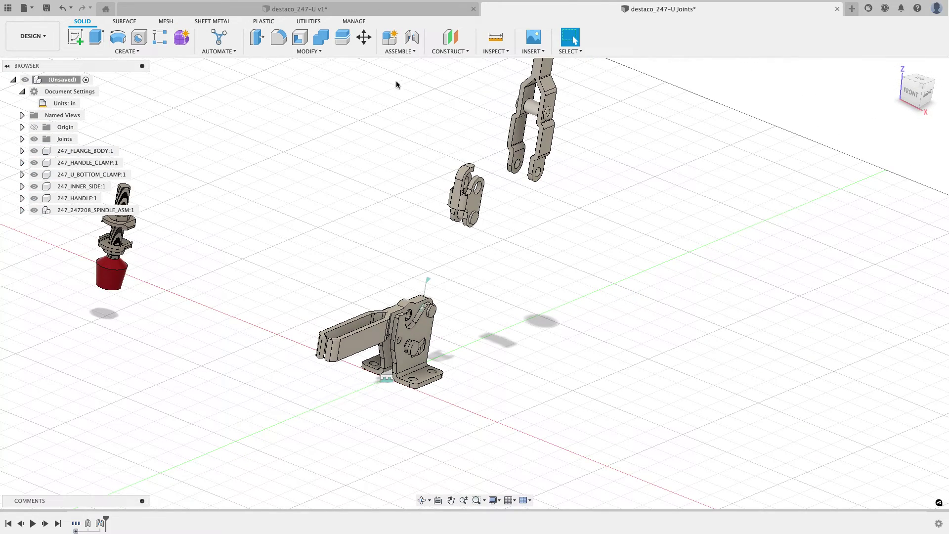
click(409, 38)
scroll(523, 183, up, 10)
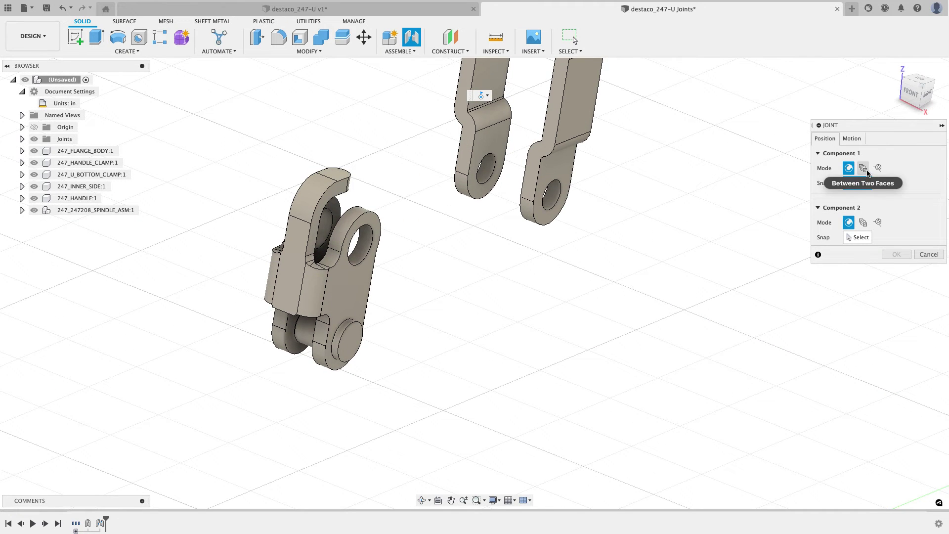
click(866, 172)
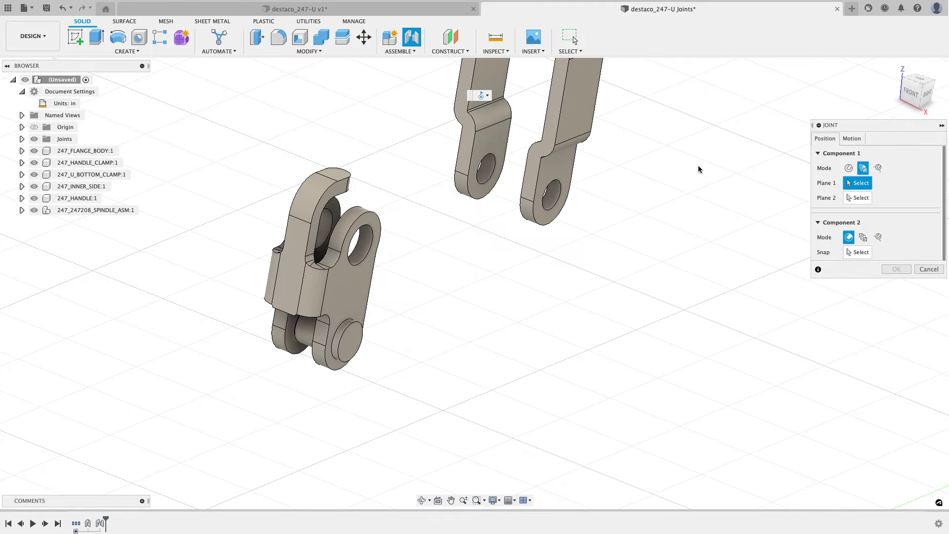
click(492, 146)
shift+middle_drag(508, 247, 534, 248)
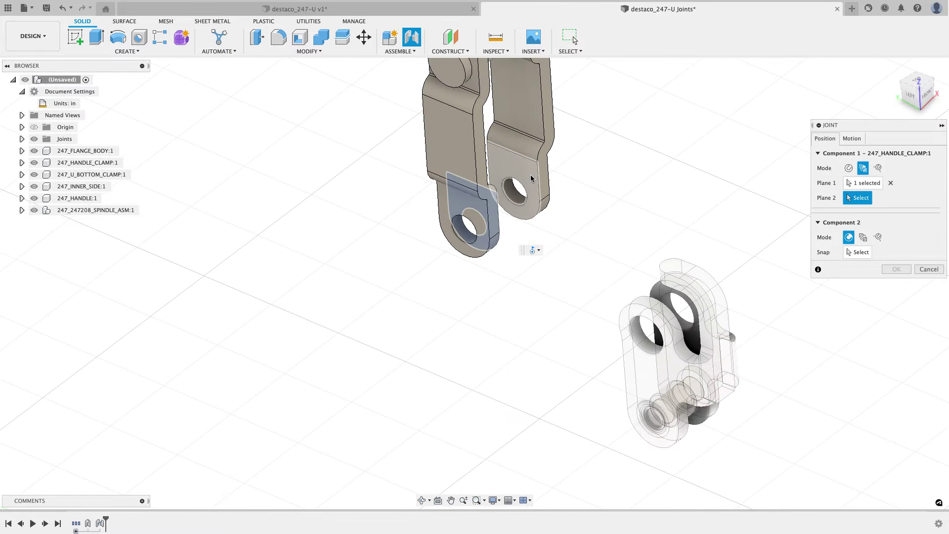
click(531, 178)
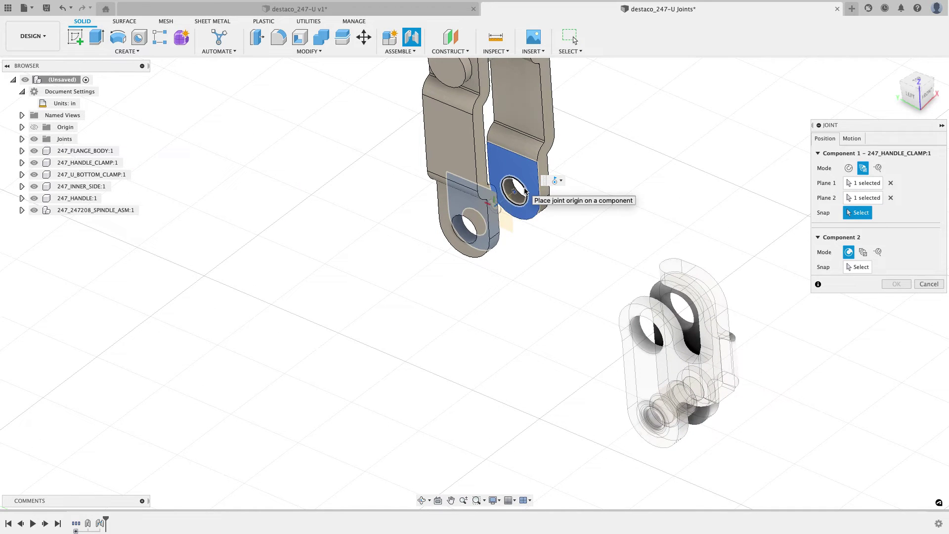
click(524, 192)
- Set the joint's second component to Between Two Faces and pick the flange body's two opposite side plates
mouse_move(524, 192)
shift+middle_down()
mouse_move(523, 263)
mouse_move(538, 198)
shift+middle_up()
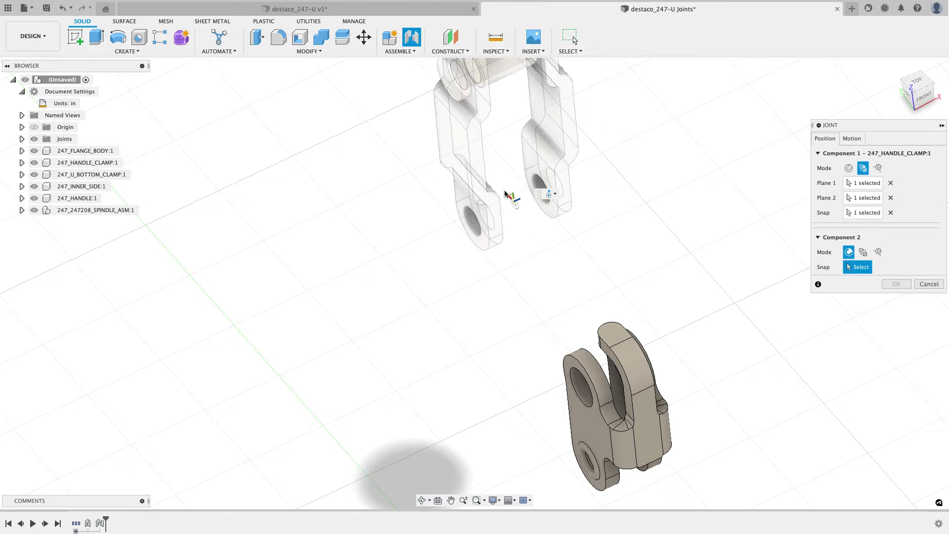
scroll(536, 212, down, 10)
shift+middle_drag(623, 269, 554, 307)
scroll(546, 361, up, 8)
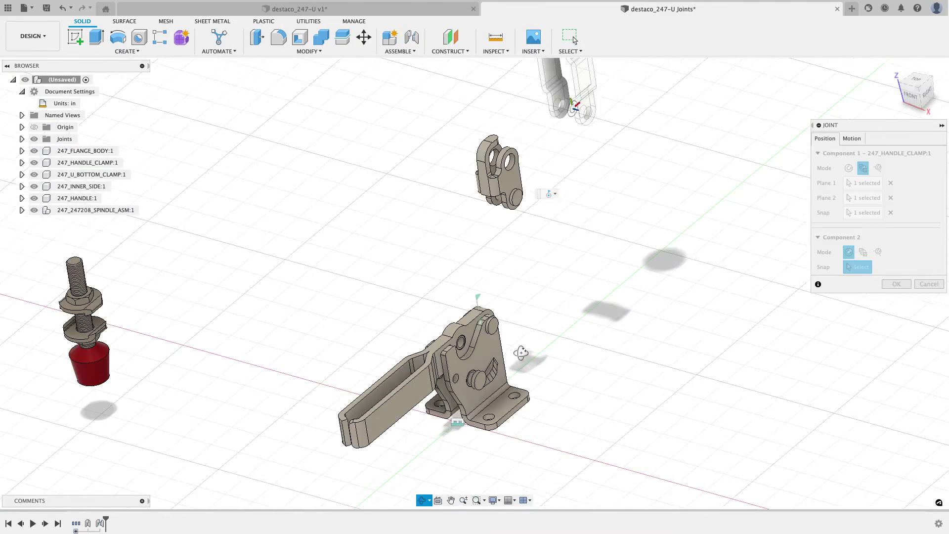
shift+middle_drag(547, 362, 479, 380)
scroll(479, 380, up, 3)
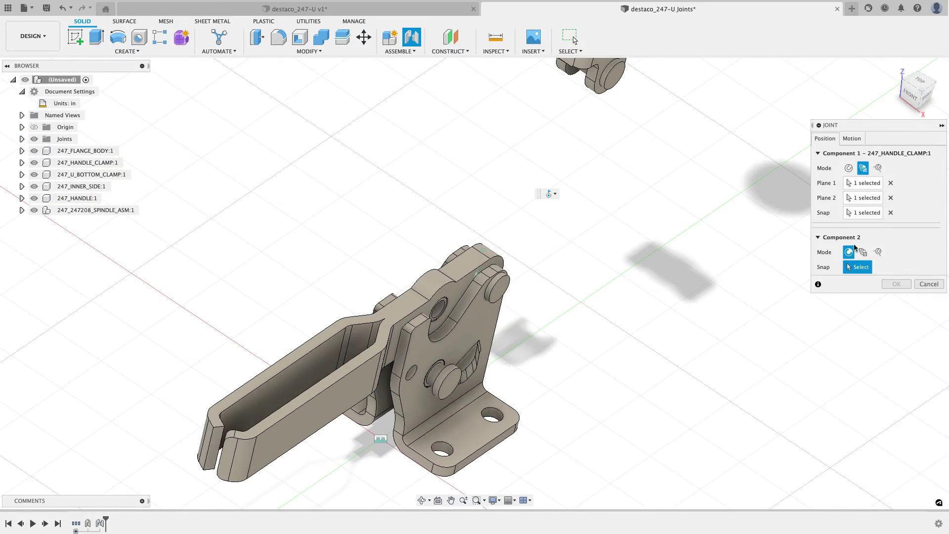
click(863, 252)
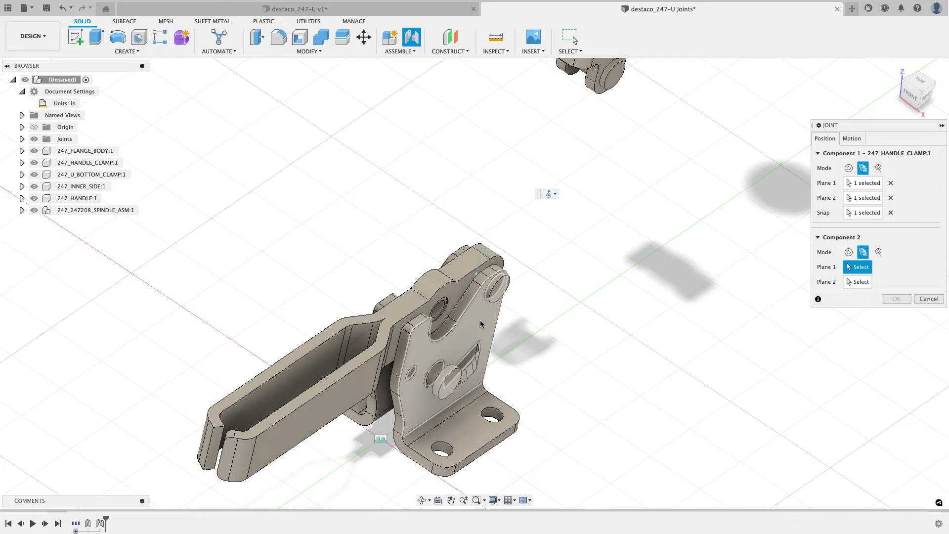
click(511, 317)
shift+middle_drag(552, 315, 458, 245)
click(585, 325)
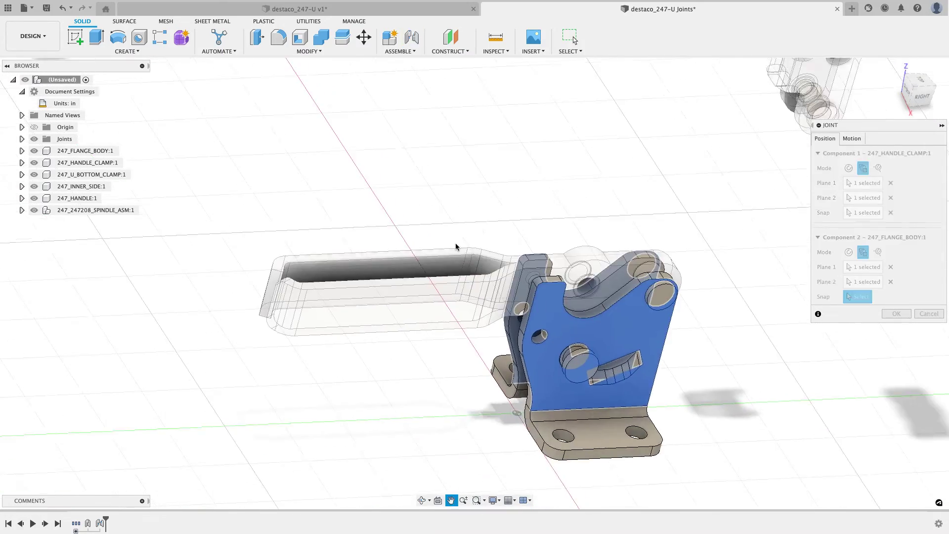
- Centre the second joint origin on the flange body's lower pivot hole and create the revolute joint
scroll(608, 324, up, 5)
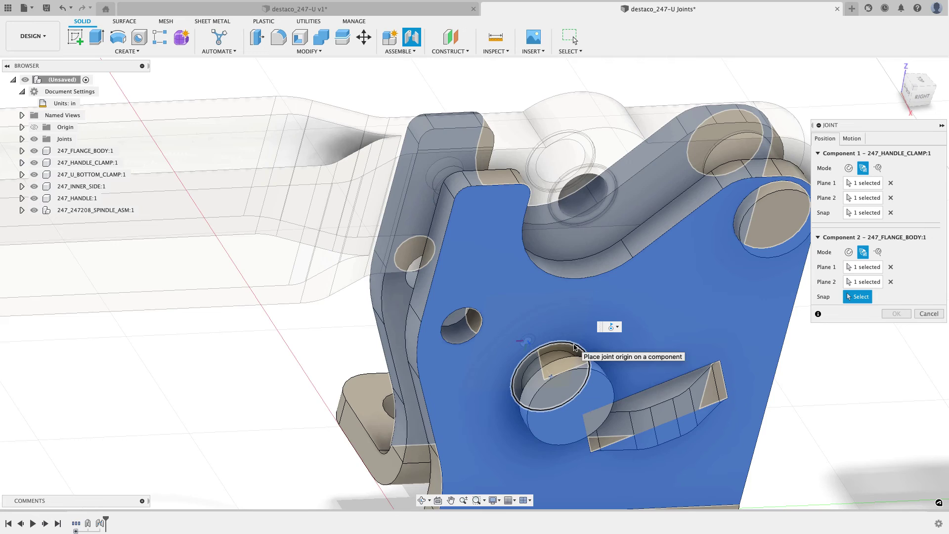
click(574, 347)
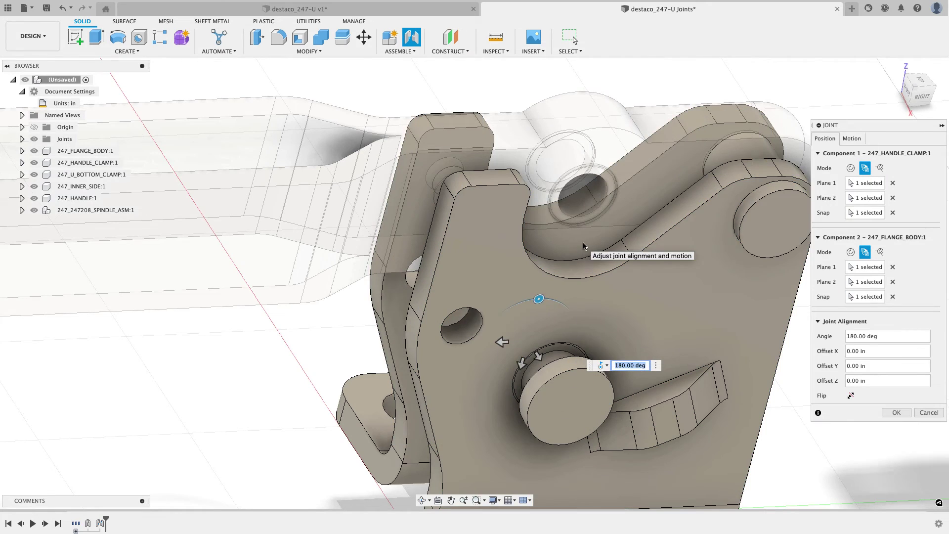
scroll(581, 236, down, 10)
scroll(459, 191, up, 3)
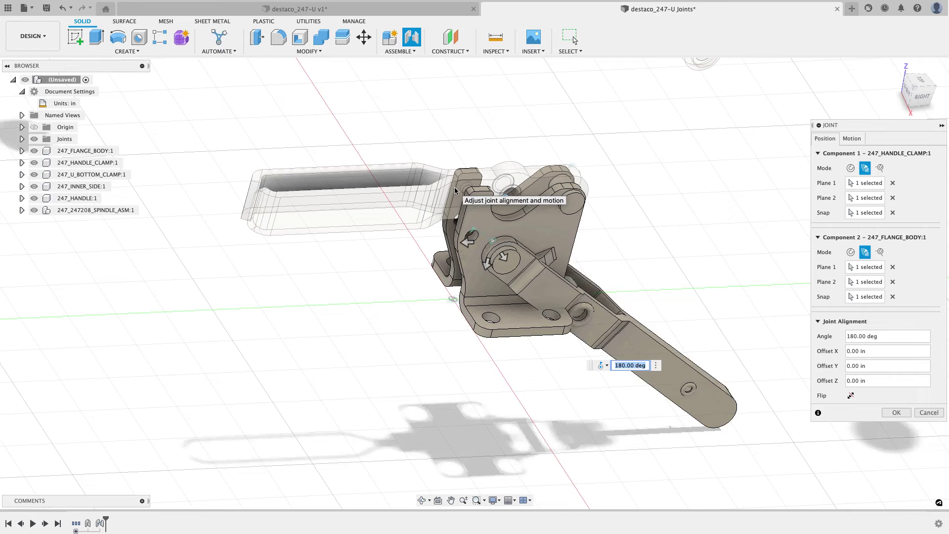
click(895, 412)
- Limit the handle clamp joint's rotation to a minimum of -65 deg and a maximum of 0 deg, and try moving the handle
middle_drag(254, 184, 267, 244)
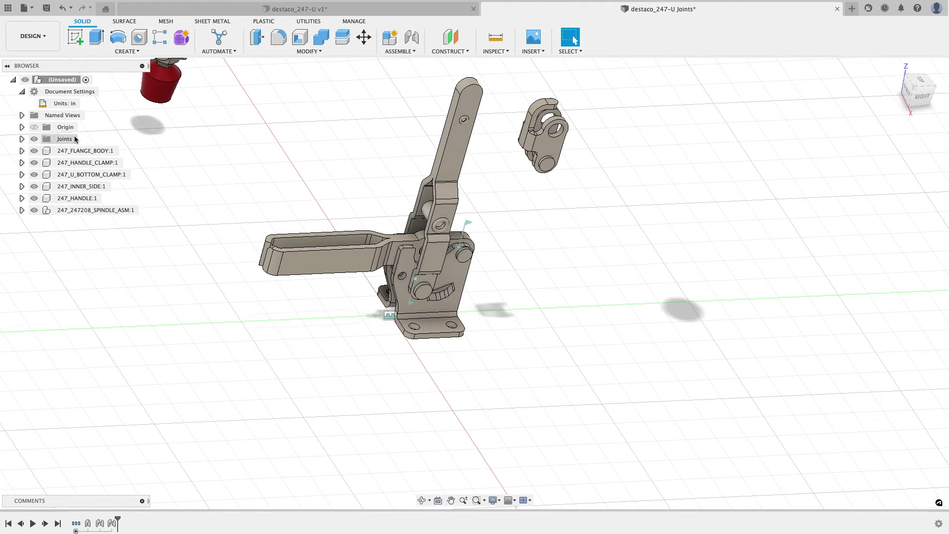
click(22, 139)
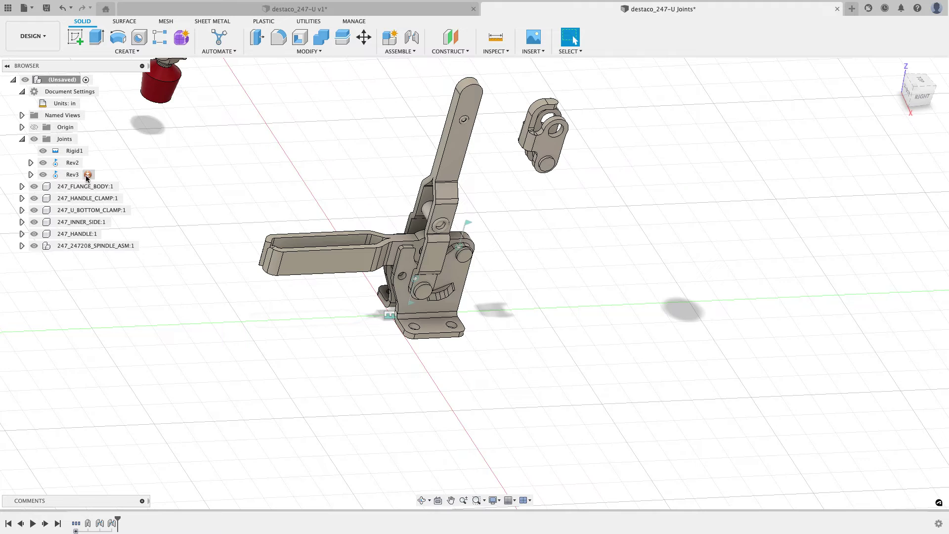
click(90, 175)
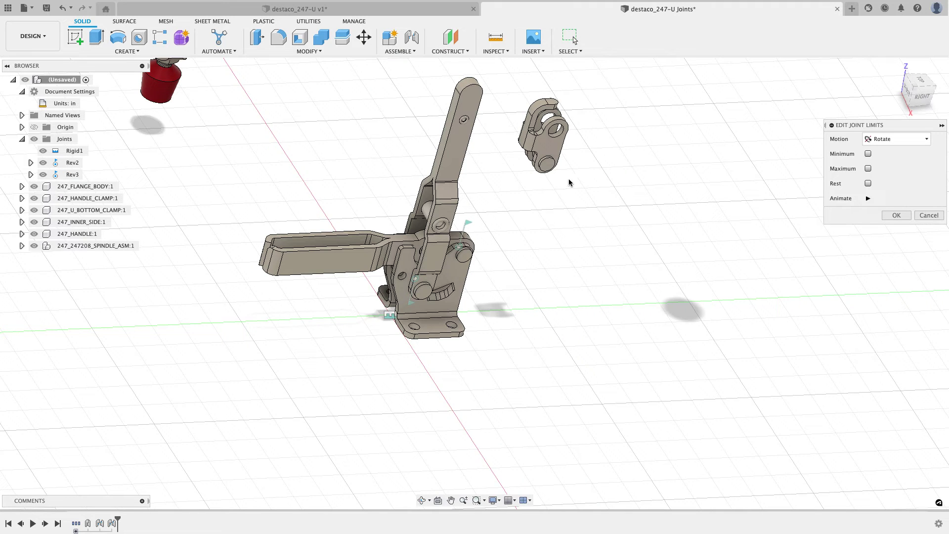
click(868, 154)
click(868, 168)
click(898, 201)
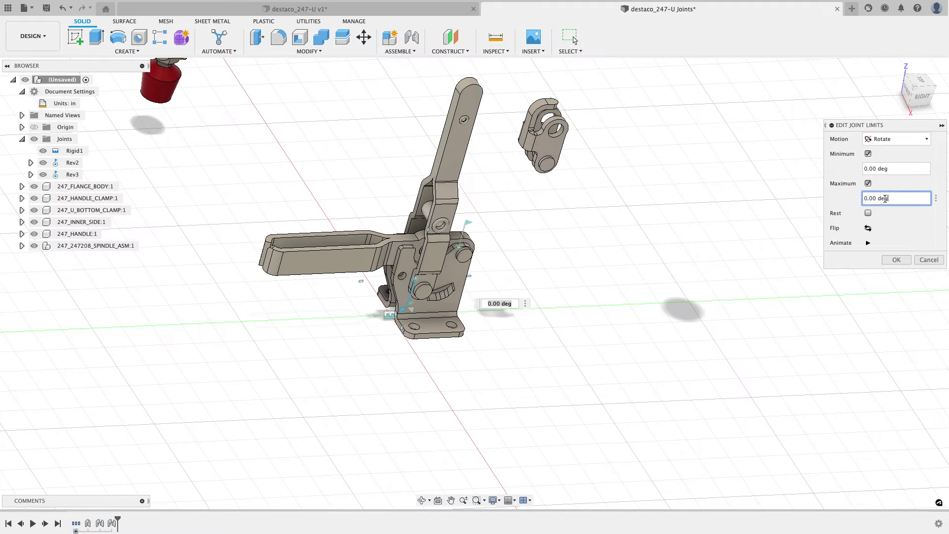
text(65)
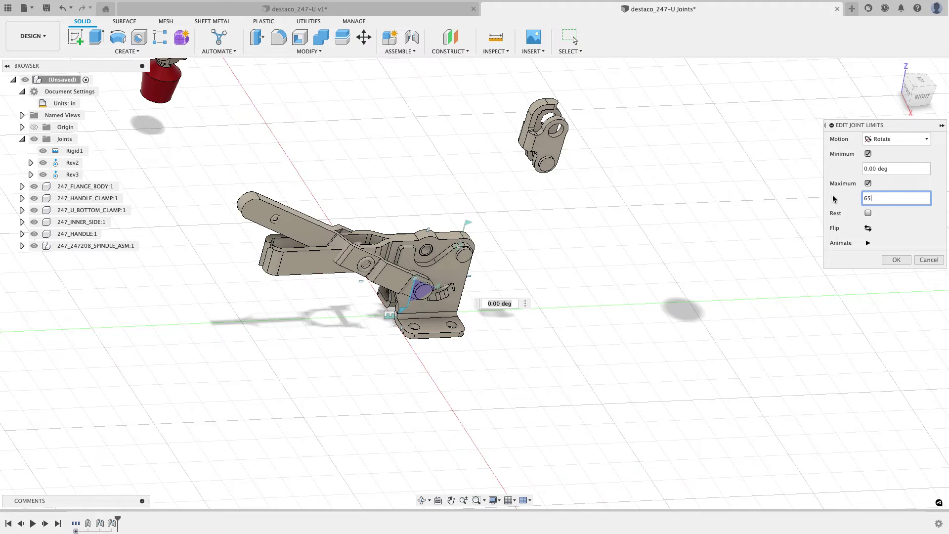
click(898, 168)
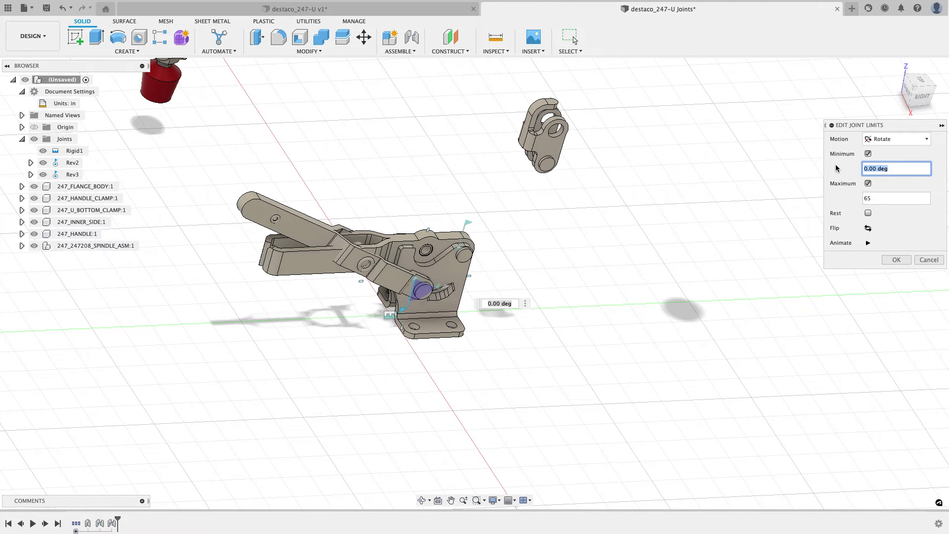
text(-)
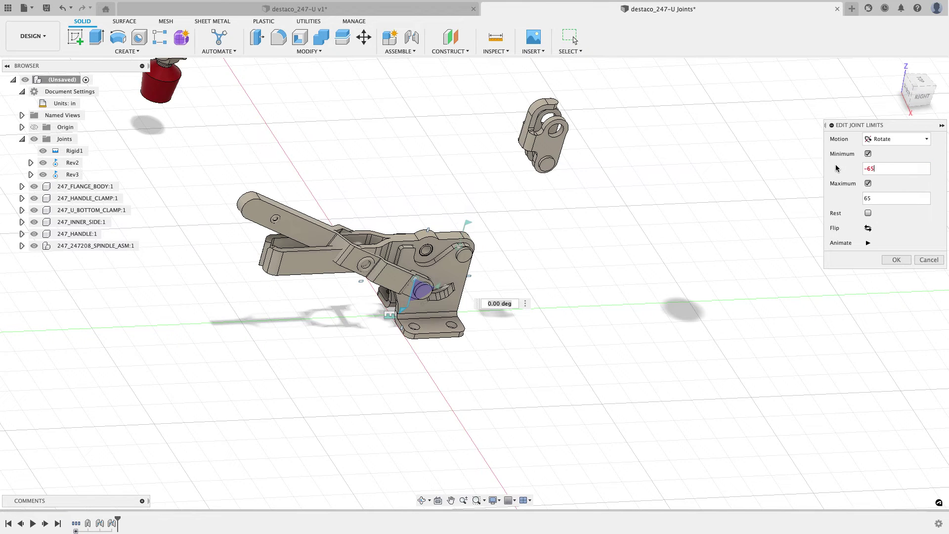
text(65)
key(Tab)
text(0)
click(896, 260)
drag(469, 140, 417, 152)
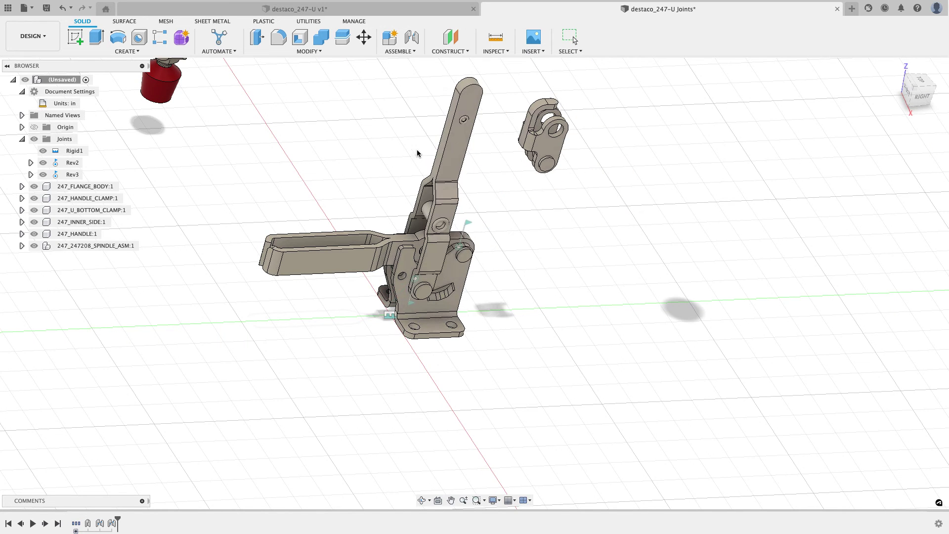
- Start a joint with its first origin at the middle of the inner side link's pin
click(896, 68)
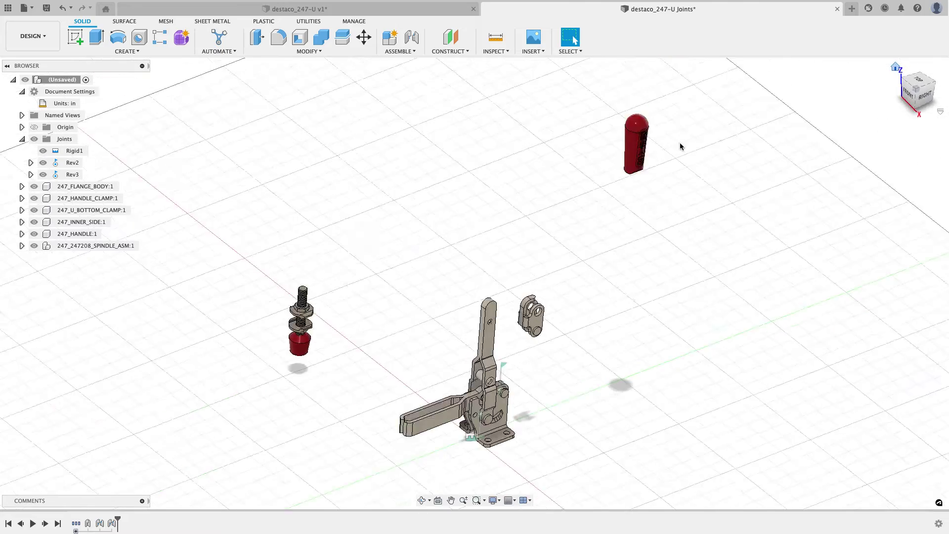
middle_drag(540, 247, 510, 201)
scroll(510, 202, up, 2)
scroll(454, 176, down, 4)
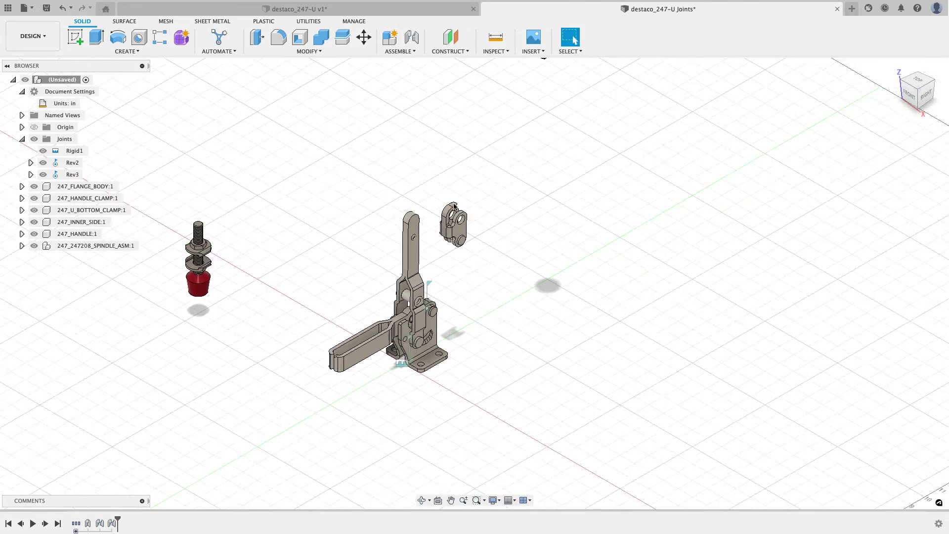
click(412, 37)
shift+middle_drag(447, 269, 354, 233)
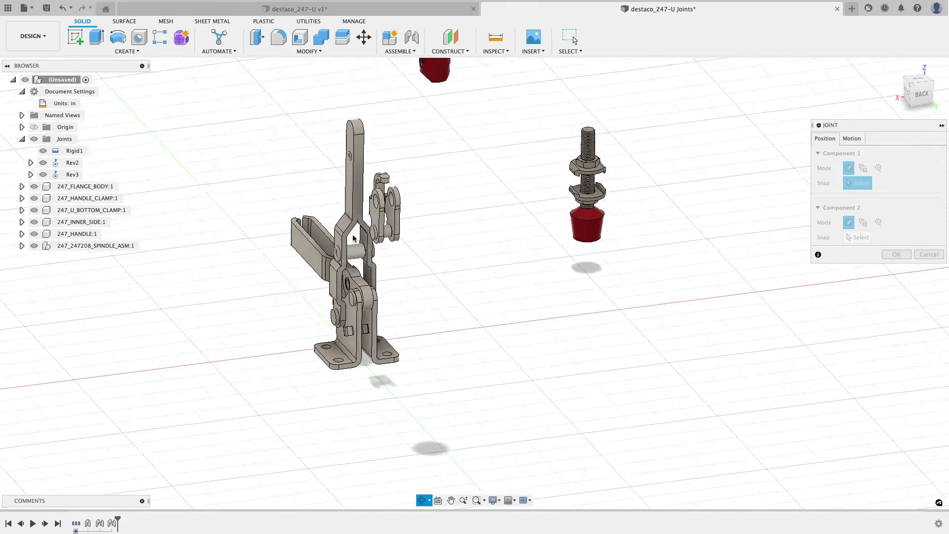
scroll(354, 232, up, 6)
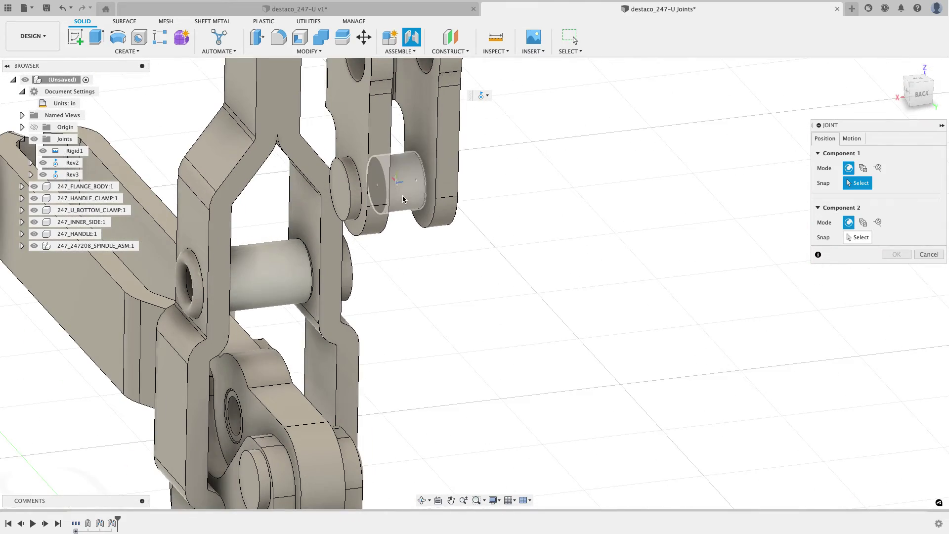
click(399, 187)
- Place the second joint origin at the middle of the U bottom clamp's pivot hole and create the revolute joint
mouse_move(440, 283)
middle_down()
mouse_move(495, 287)
mouse_move(346, 346)
middle_up()
scroll(285, 403, up, 6)
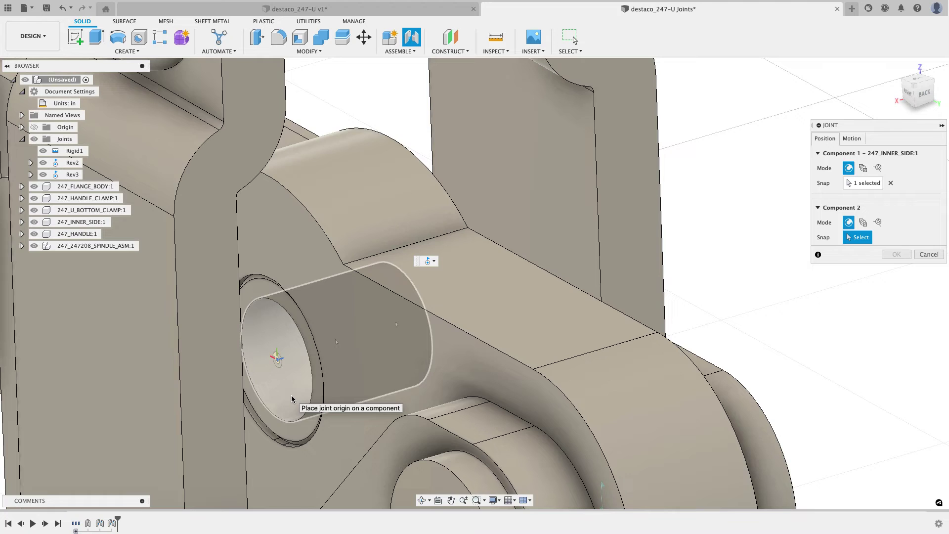
click(340, 347)
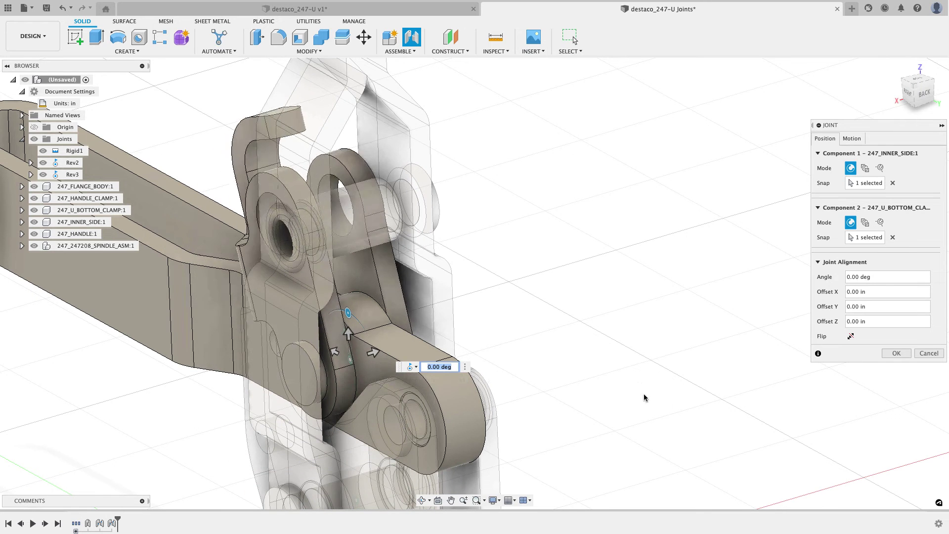
click(896, 352)
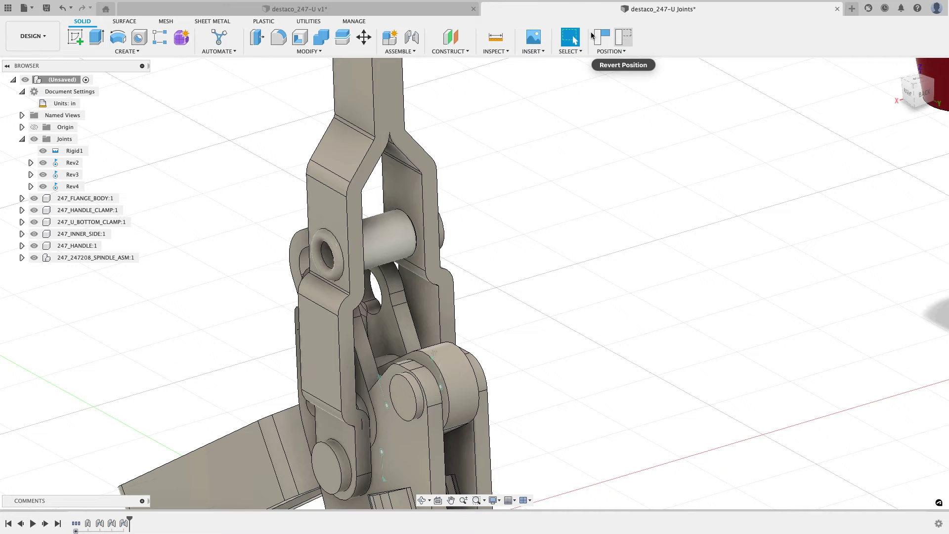
- Start another joint with its first origin Between Two Faces of the inner side link, centred on its upper hole
click(411, 36)
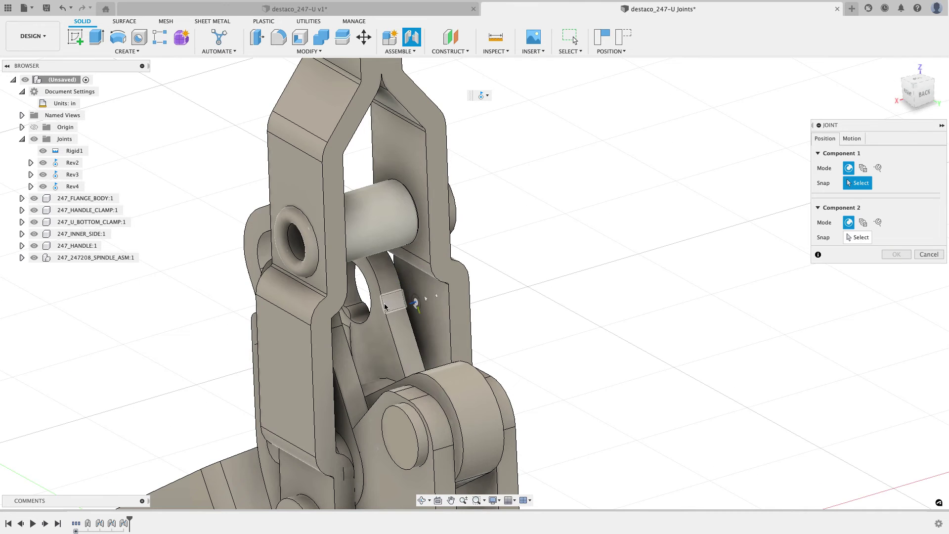
click(863, 168)
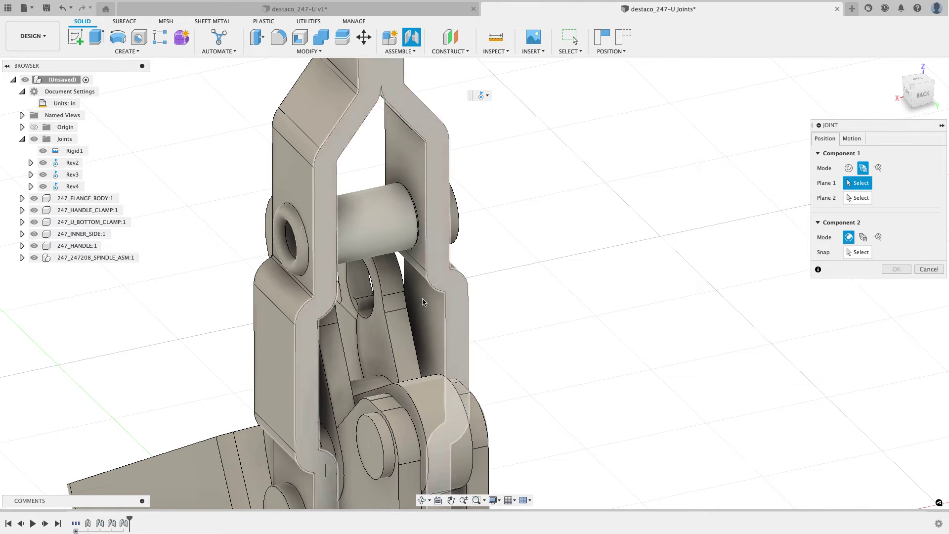
click(375, 326)
shift+middle_drag(431, 312, 454, 188)
click(456, 260)
click(483, 236)
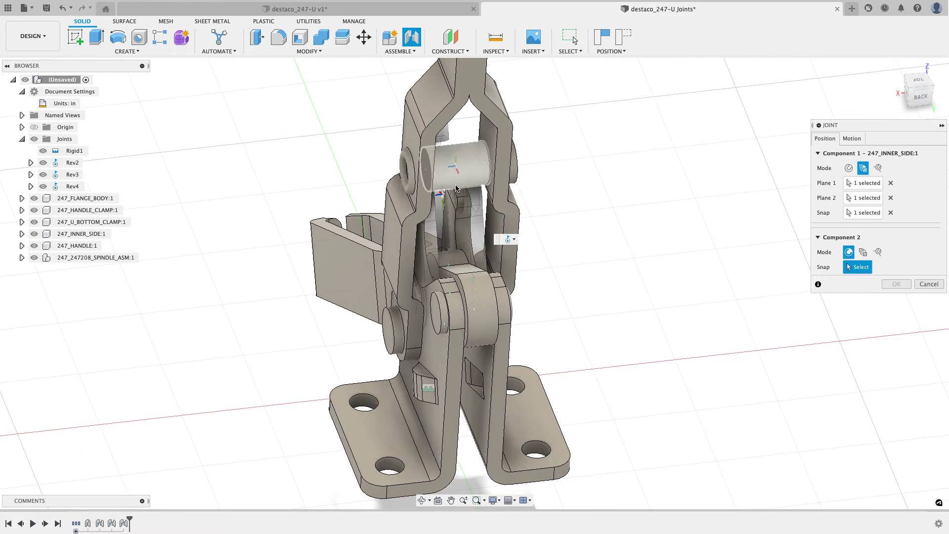
- Place the second joint origin at the middle of the handle clamp's pin and create the revolute joint
scroll(459, 173, up, 3)
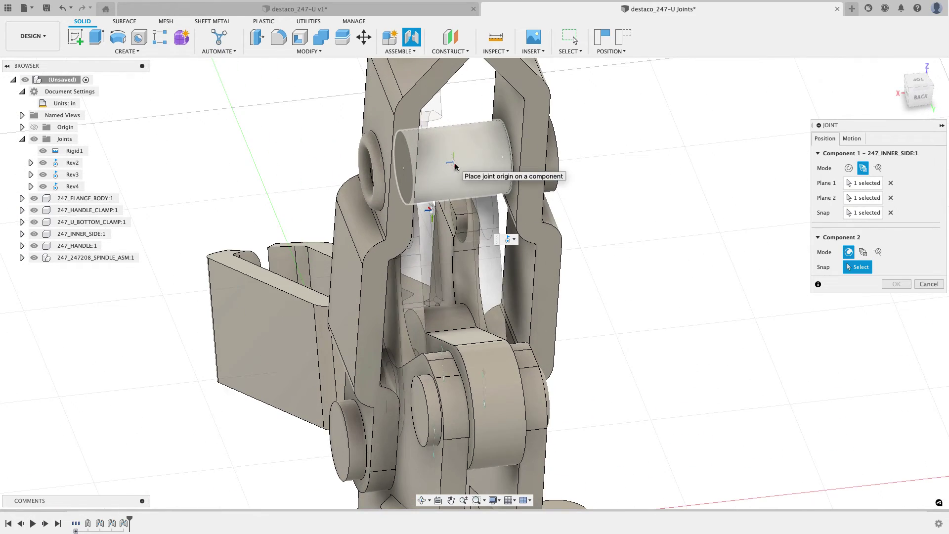
click(452, 167)
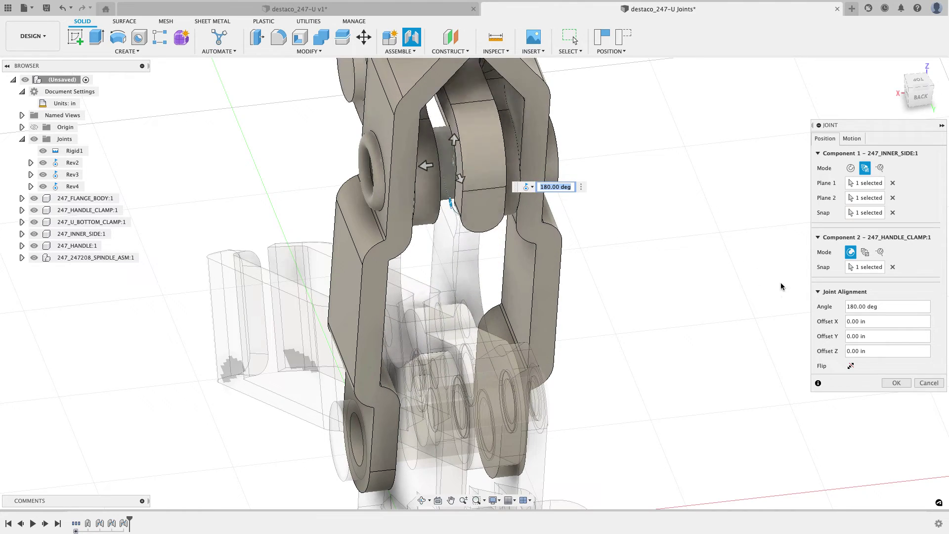
key(Return)
scroll(591, 299, down, 3)
shift+middle_drag(592, 298, 638, 283)
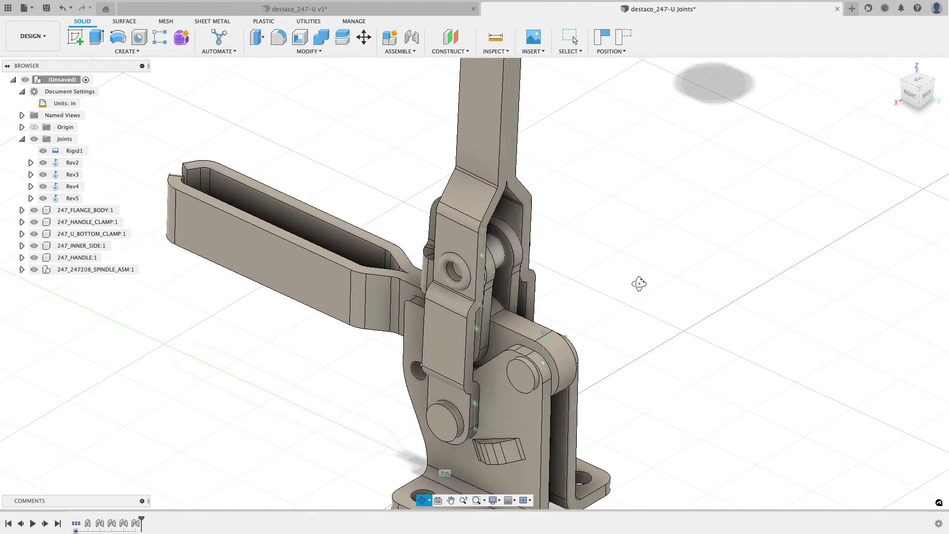
key(Escape)
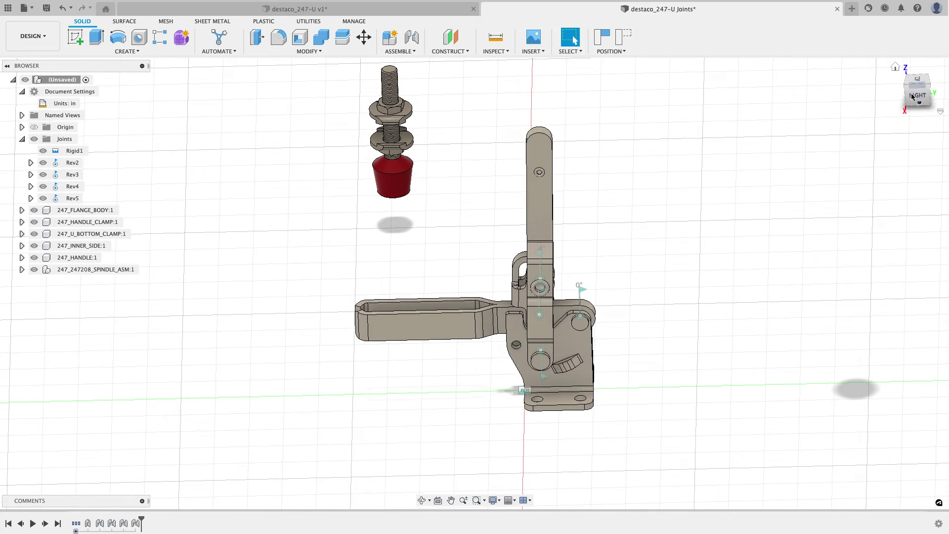
- Try moving the handle clamp in the right view to check the linkage's motion
click(922, 98)
drag(538, 236, 653, 283)
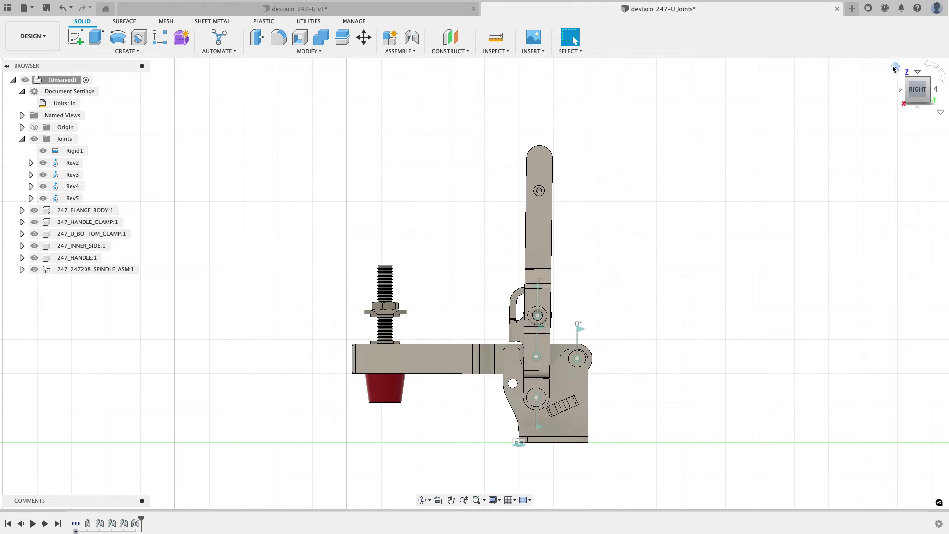
click(894, 68)
- Start a joint with its first origin Between Two Faces of the red grip's slot side walls, centred on the slot's inner end
shift+middle_drag(596, 145, 410, 52)
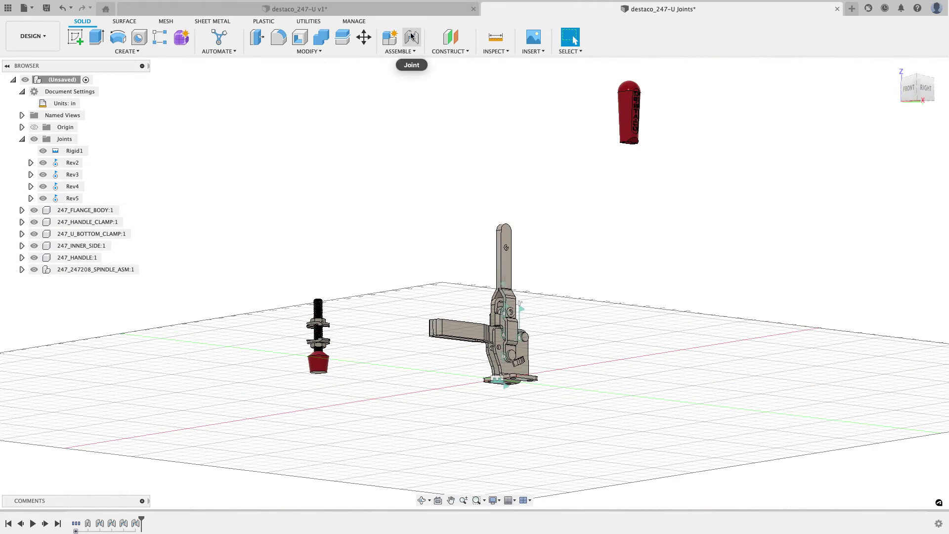
click(411, 36)
scroll(616, 301, up, 3)
shift+middle_drag(616, 301, 615, 262)
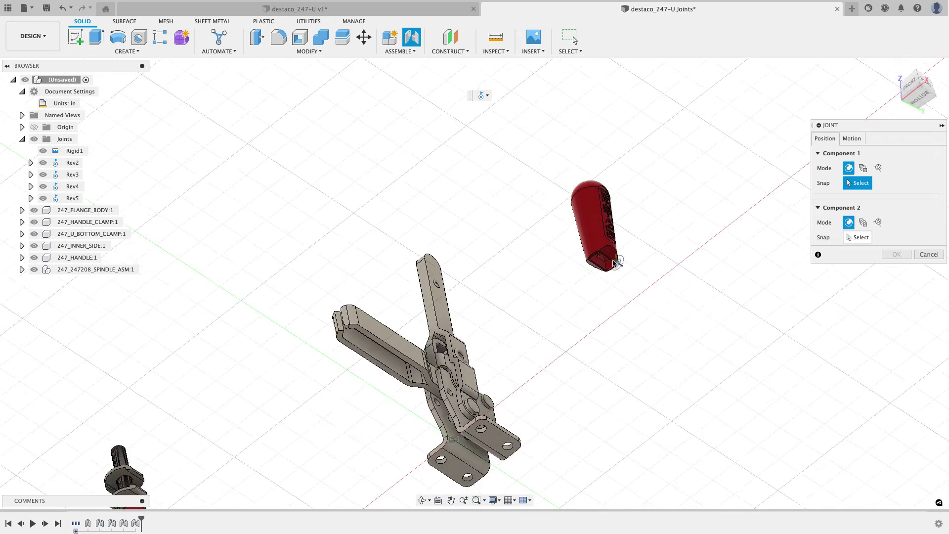
scroll(616, 262, up, 3)
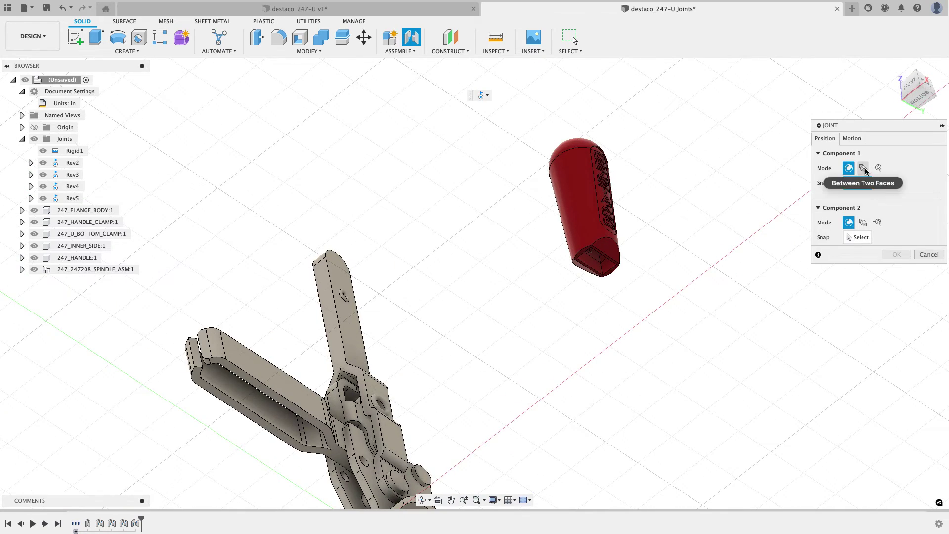
click(863, 168)
scroll(597, 292, up, 6)
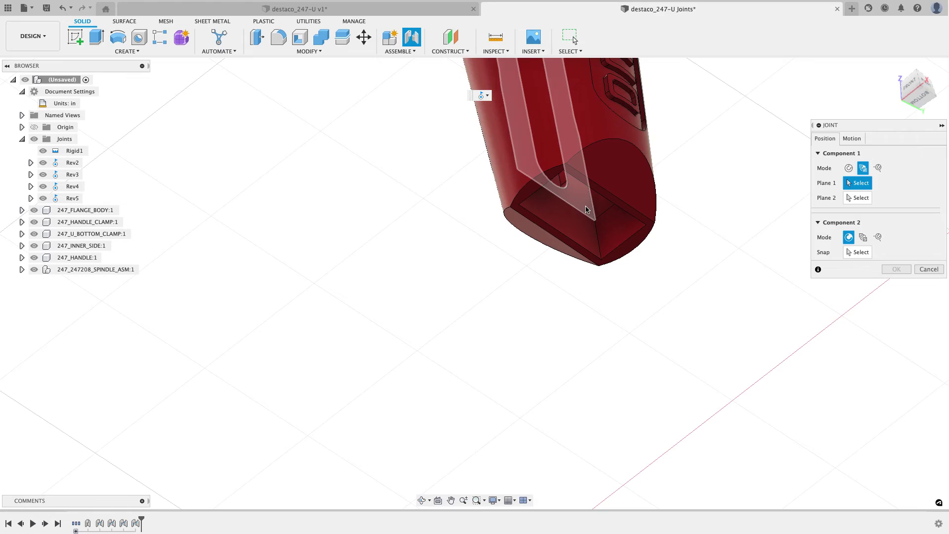
click(584, 257)
shift+middle_drag(616, 286, 549, 380)
click(612, 211)
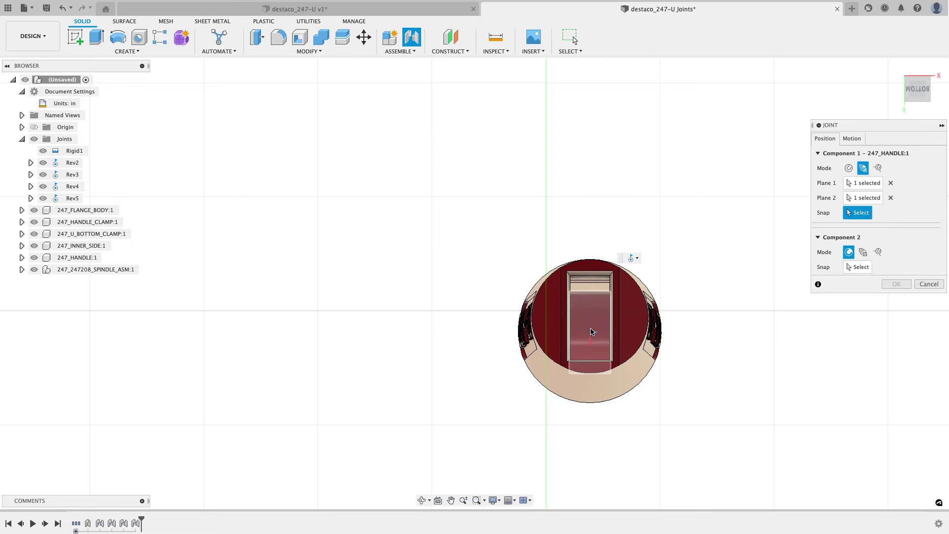
shift+middle_drag(592, 336, 593, 342)
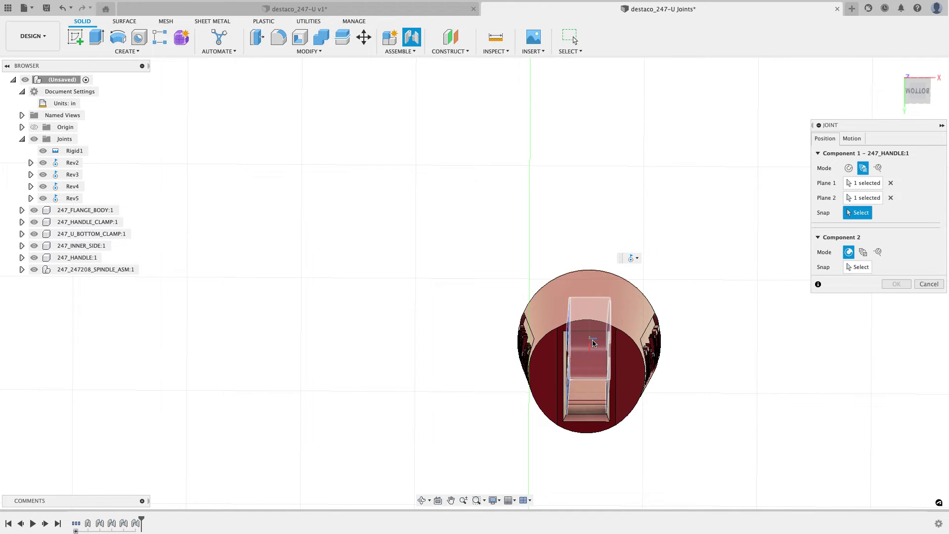
click(593, 343)
- Set the second component to Between Two Faces, pick the handle bar's two opposite side faces and snap to its rounded tip
scroll(477, 388, down, 10)
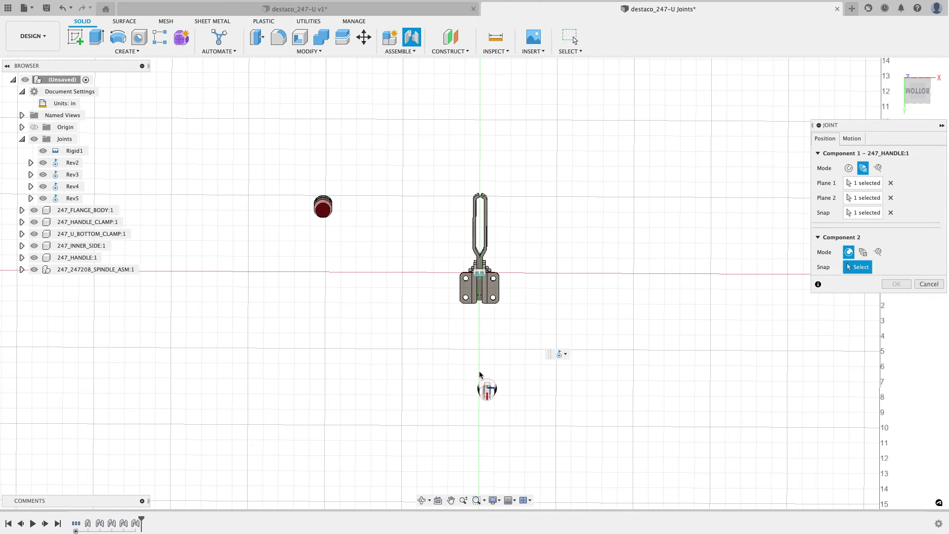
click(863, 252)
shift+middle_drag(586, 227, 466, 361)
scroll(461, 301, up, 5)
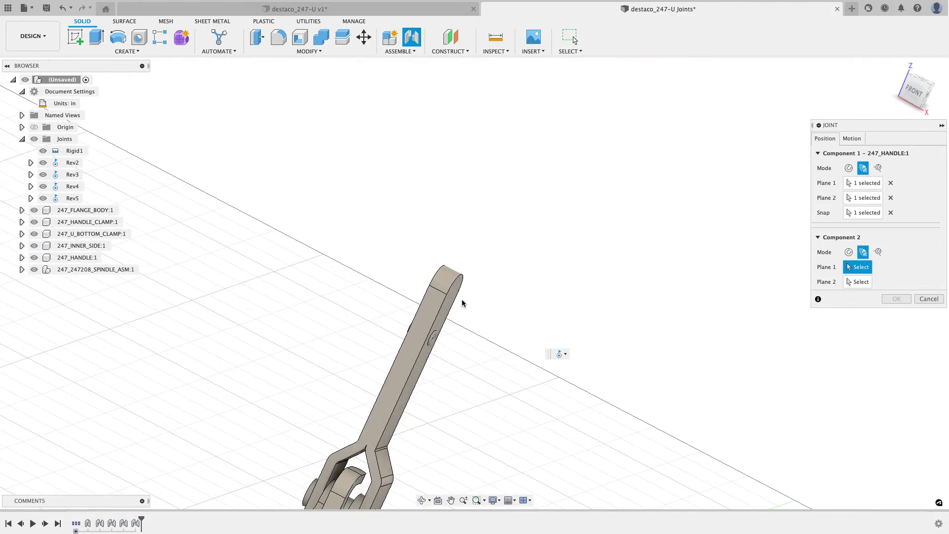
click(461, 302)
shift+middle_drag(473, 303, 523, 333)
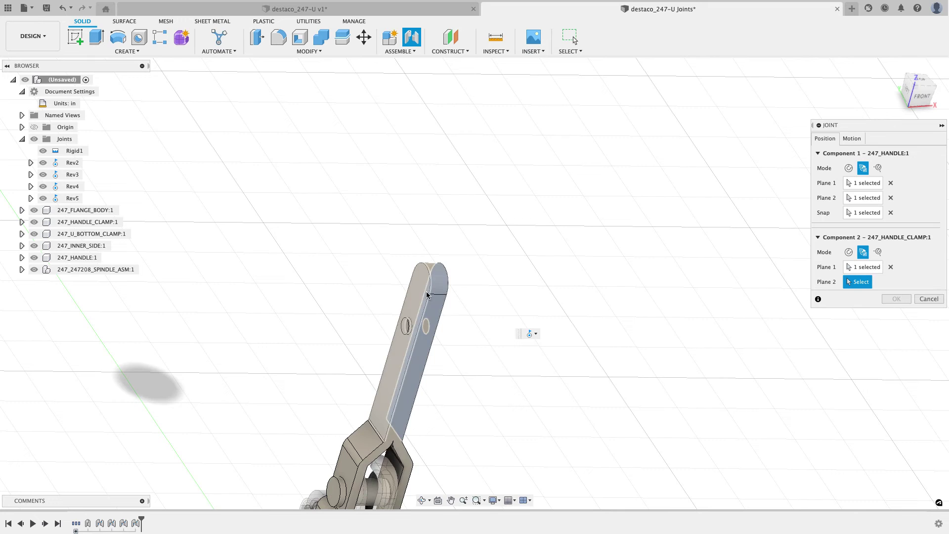
scroll(430, 290, up, 3)
click(430, 291)
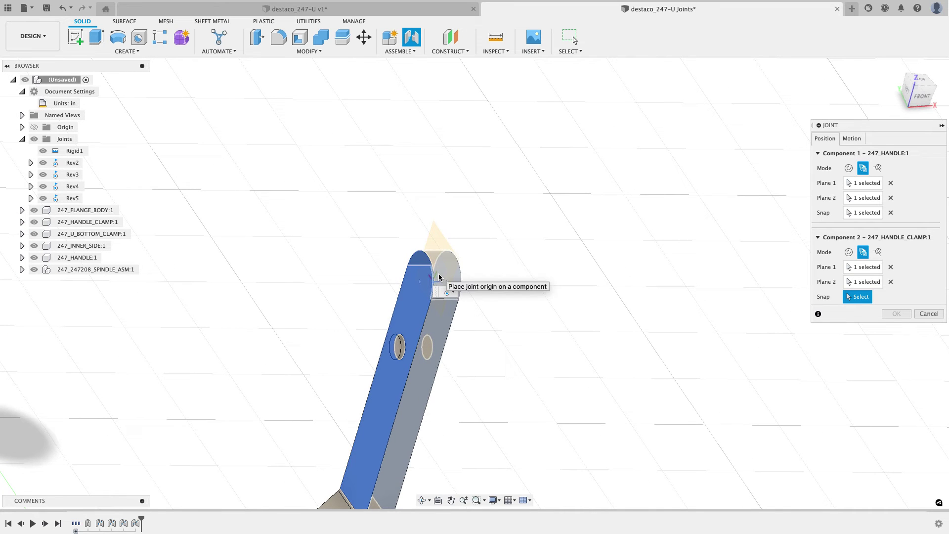
click(441, 275)
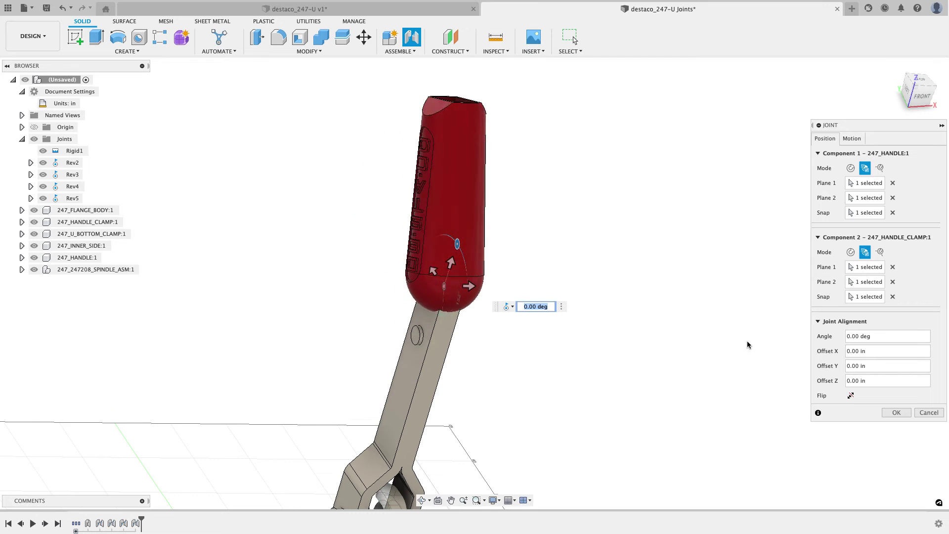
- Flip the grip onto the handle bar, set the joint's motion type to Rigid and create it
click(851, 139)
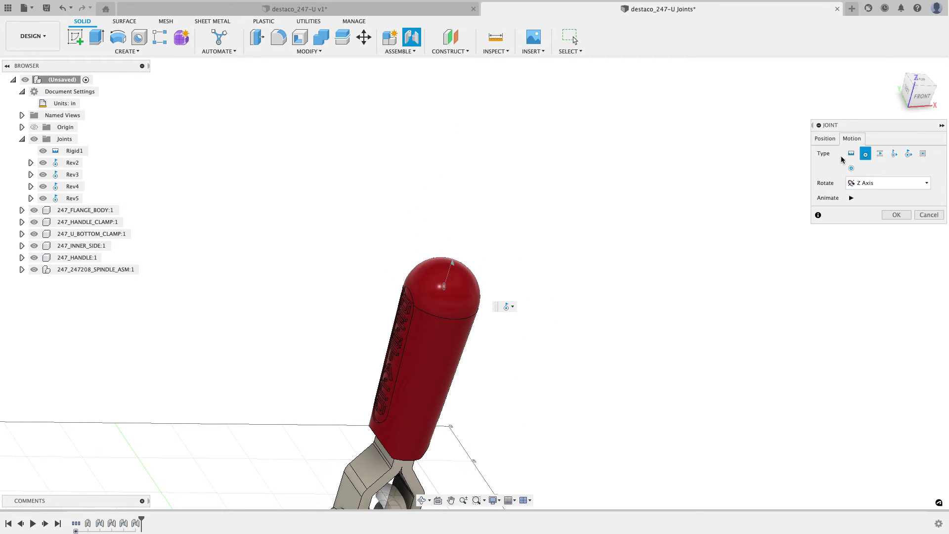
click(851, 154)
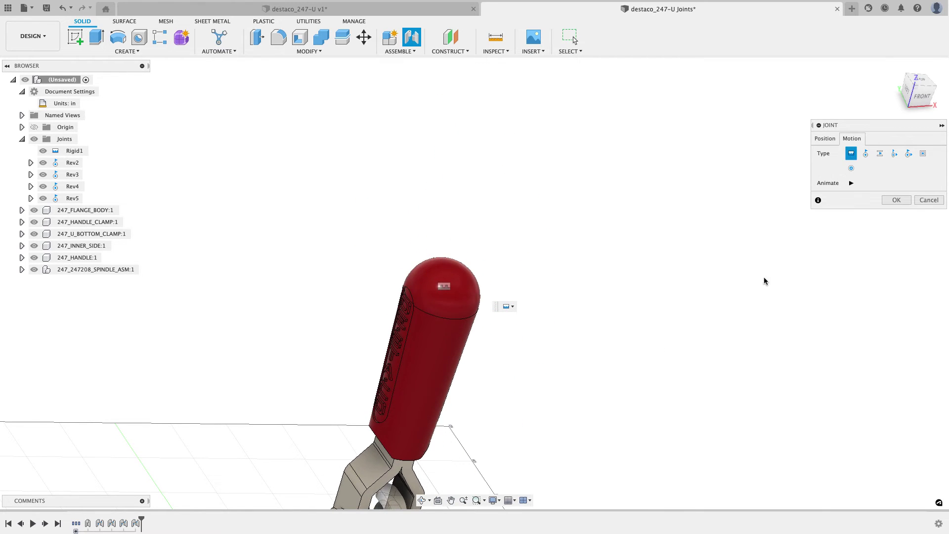
click(895, 200)
shift+middle_drag(663, 271, 632, 256)
click(895, 67)
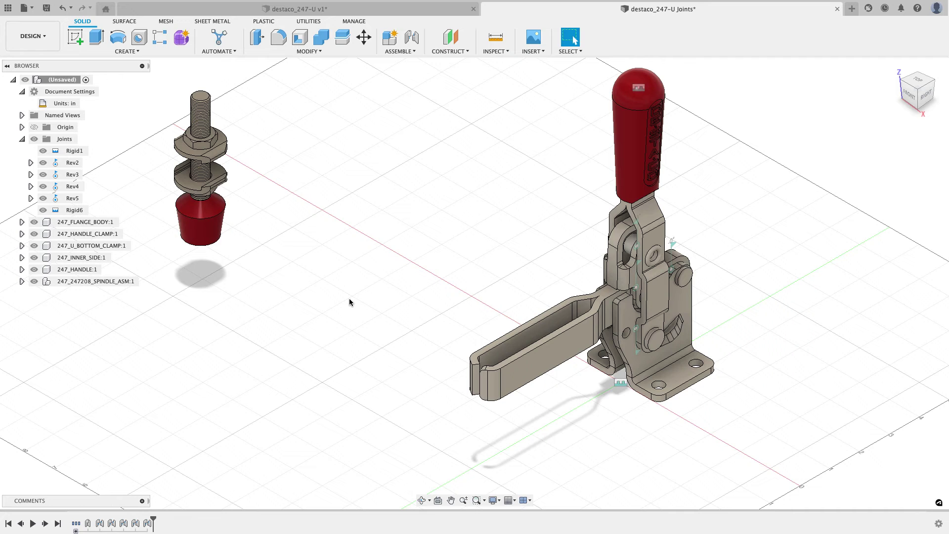
- Activate the 247_U_BOTTOM_CLAMP component for editing
scroll(349, 302, up, 2)
scroll(434, 347, down, 2)
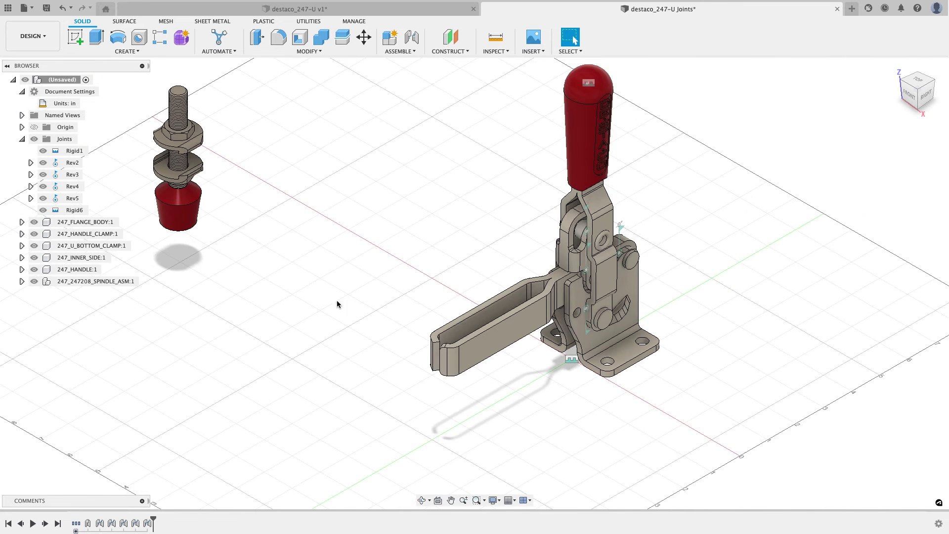
shift+middle_drag(346, 302, 248, 258)
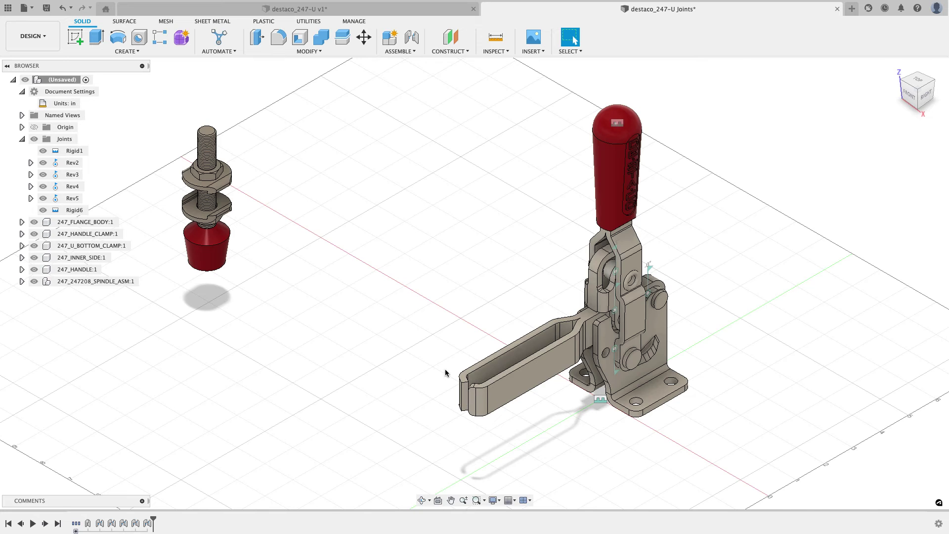
scroll(442, 369, up, 2)
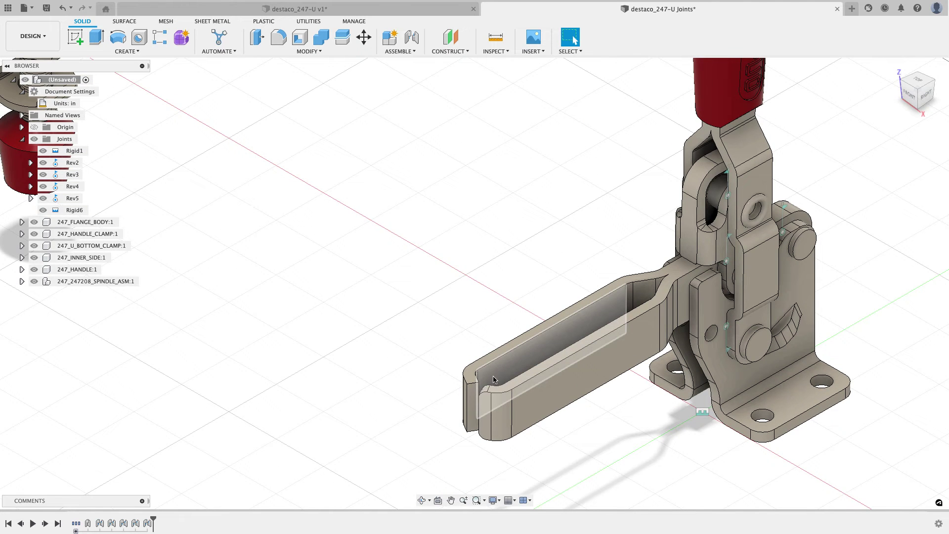
scroll(452, 352, down, 5)
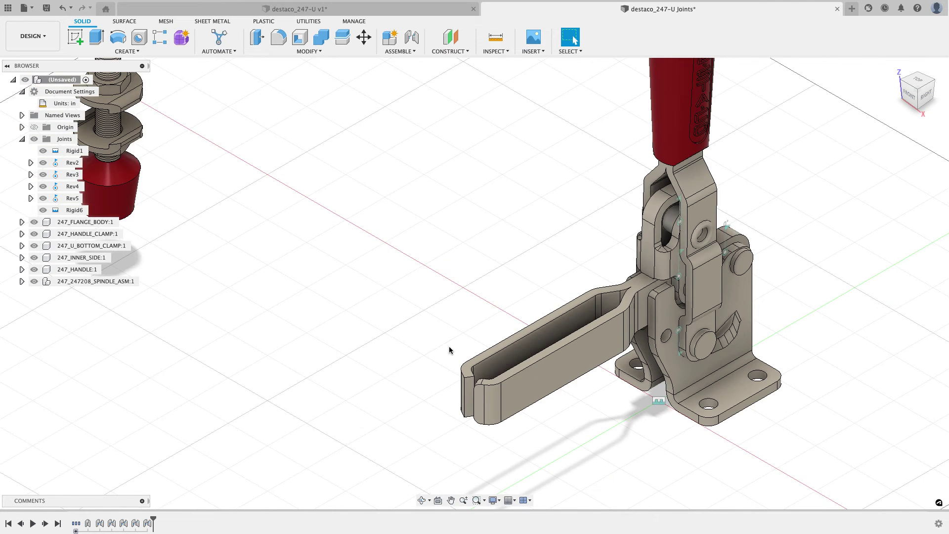
click(505, 354)
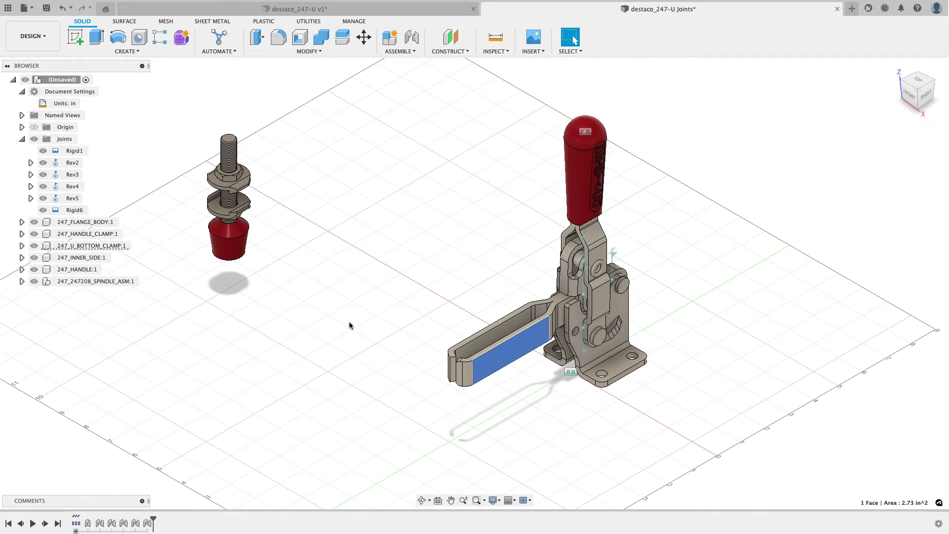
click(140, 246)
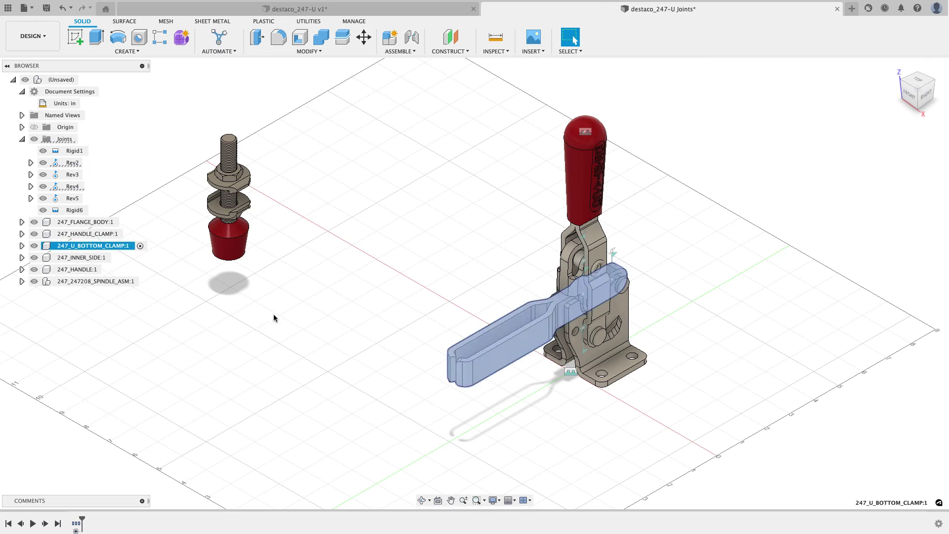
- Start a sketch on the top face of the U-shaped clamp arm and place a point between the prongs near the open end
click(77, 33)
scroll(485, 383, up, 8)
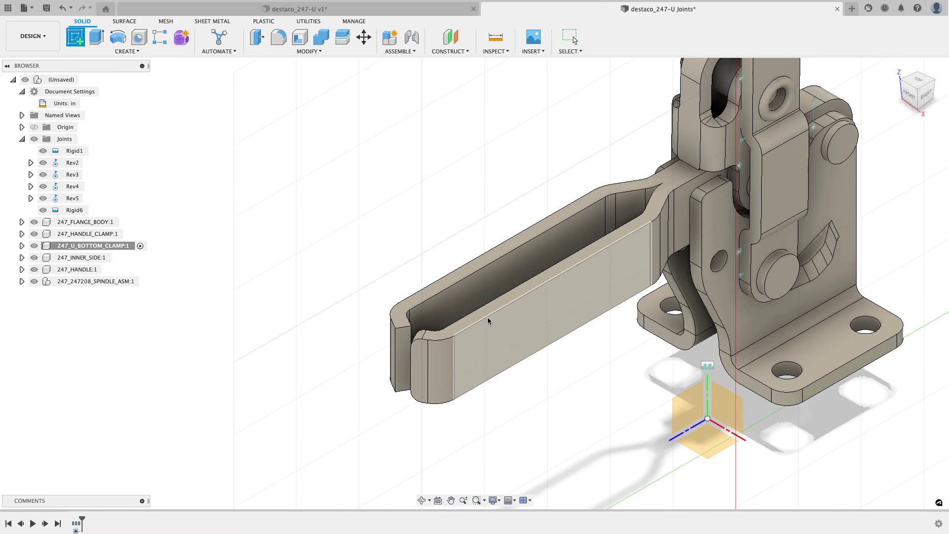
click(470, 406)
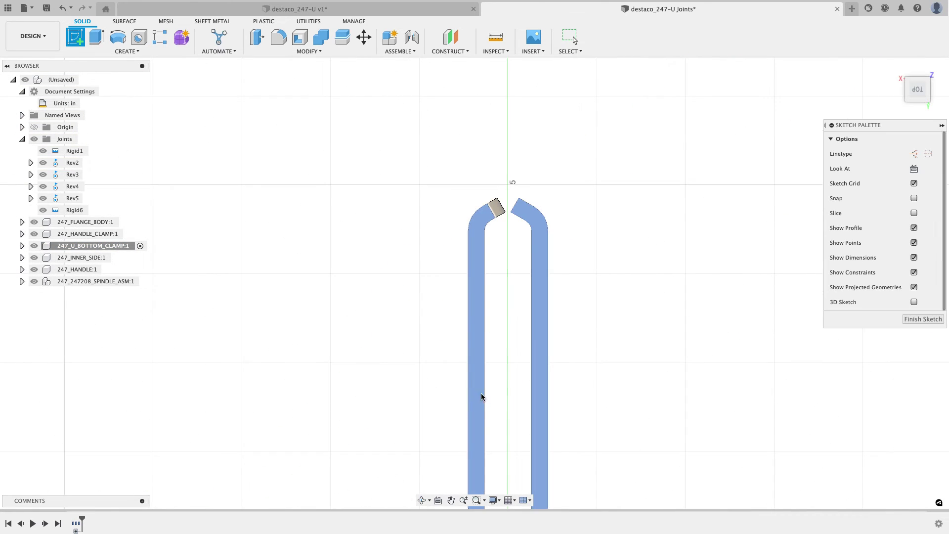
click(127, 51)
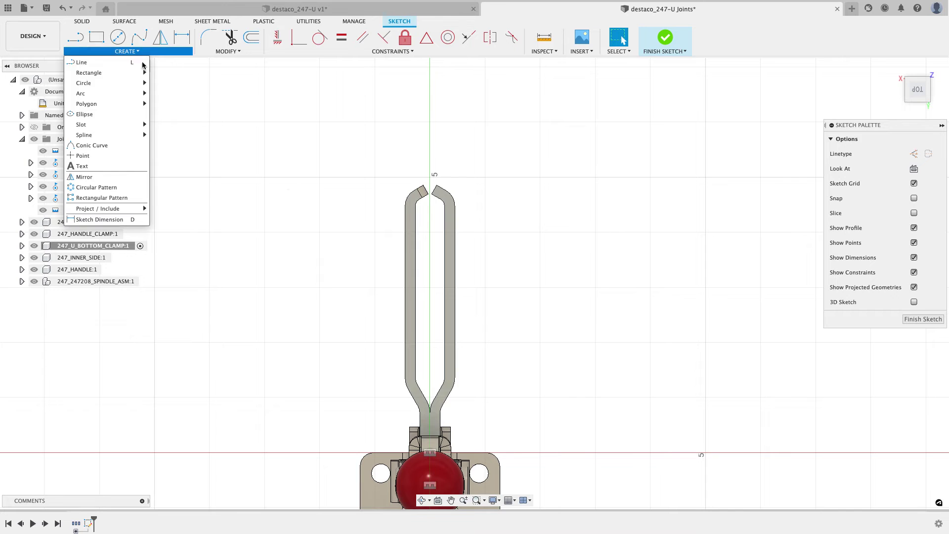
click(115, 155)
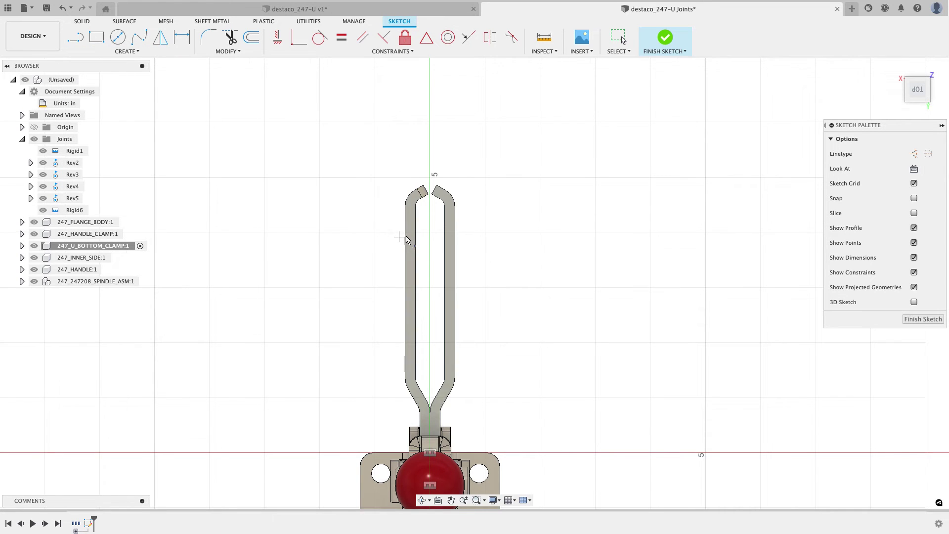
scroll(411, 242, up, 2)
click(439, 236)
scroll(394, 225, down, 4)
shift+middle_drag(515, 233, 509, 246)
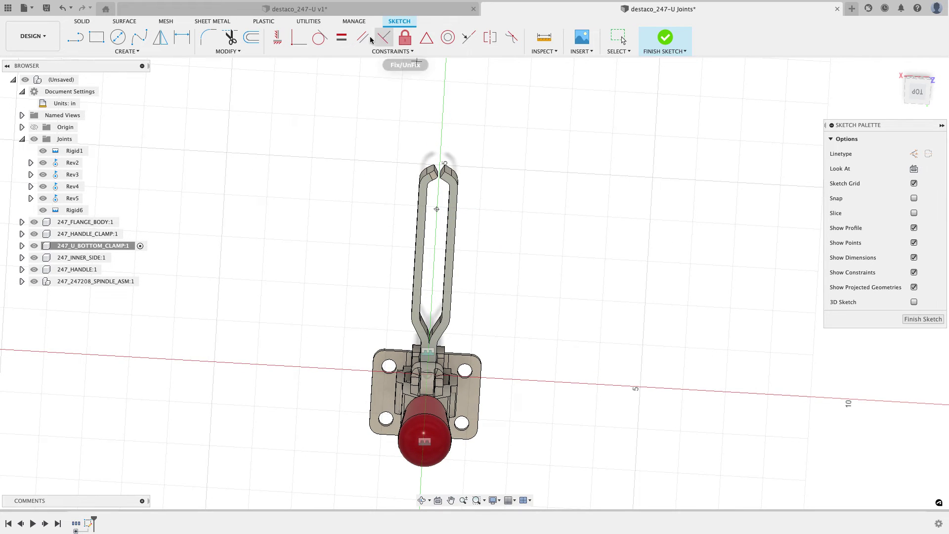
- Constrain the sketch point vertically to the origin and horizontally to the start of the prong's outer bend, and finish the sketch
click(278, 38)
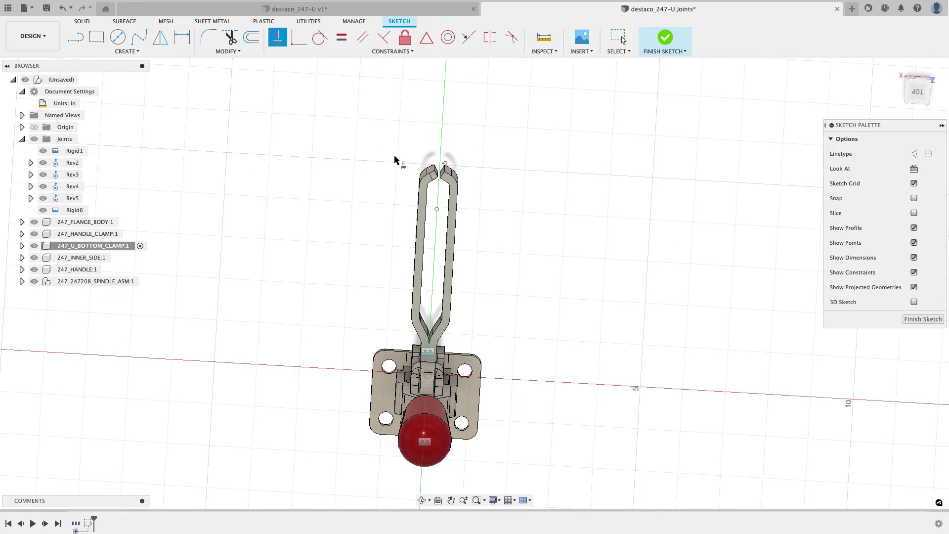
click(437, 209)
scroll(446, 210, up, 3)
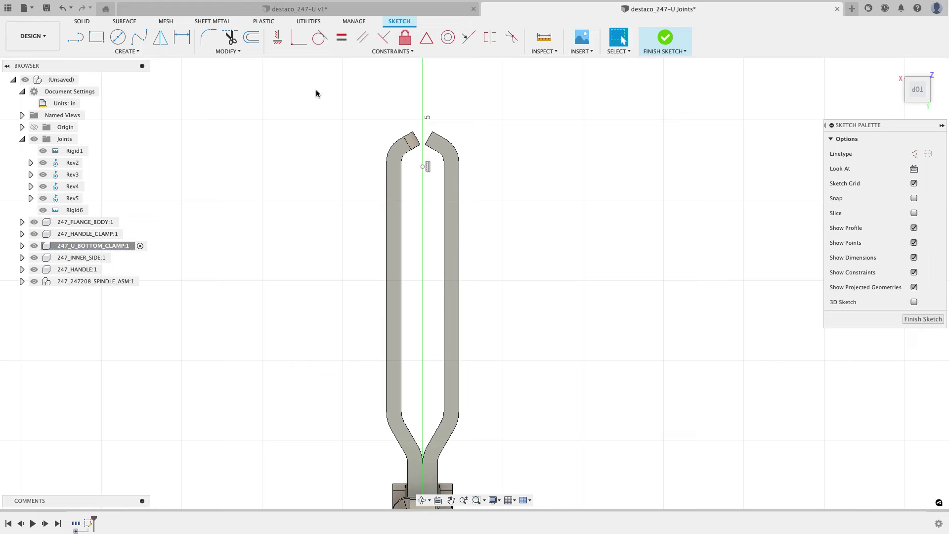
click(277, 37)
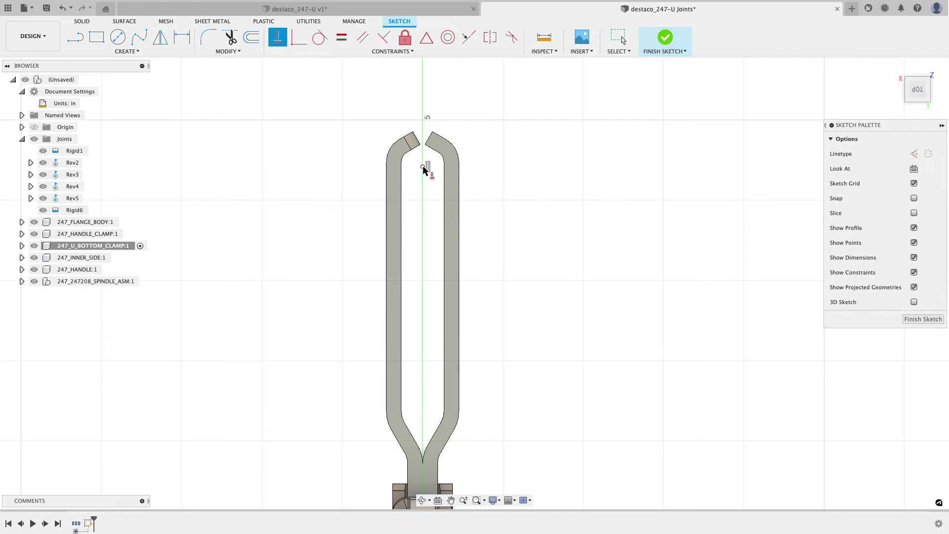
click(460, 163)
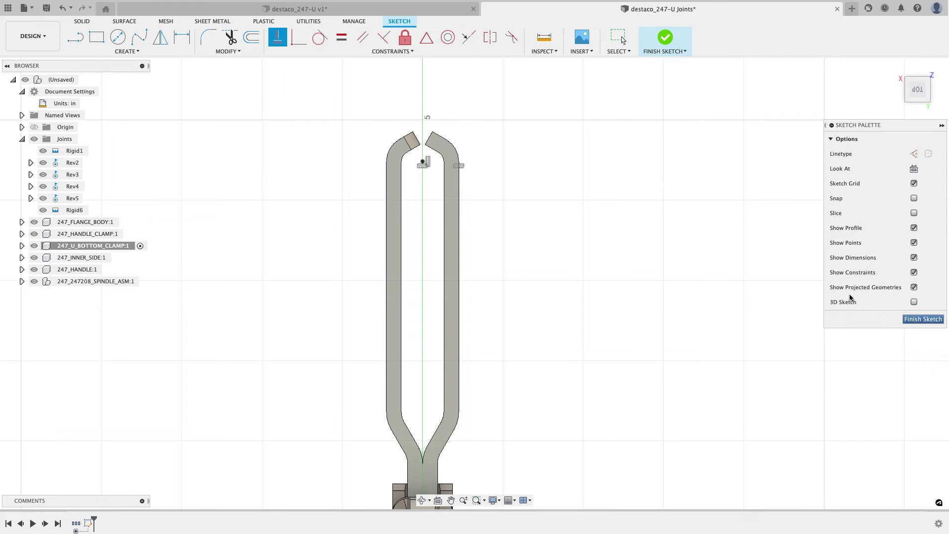
click(923, 319)
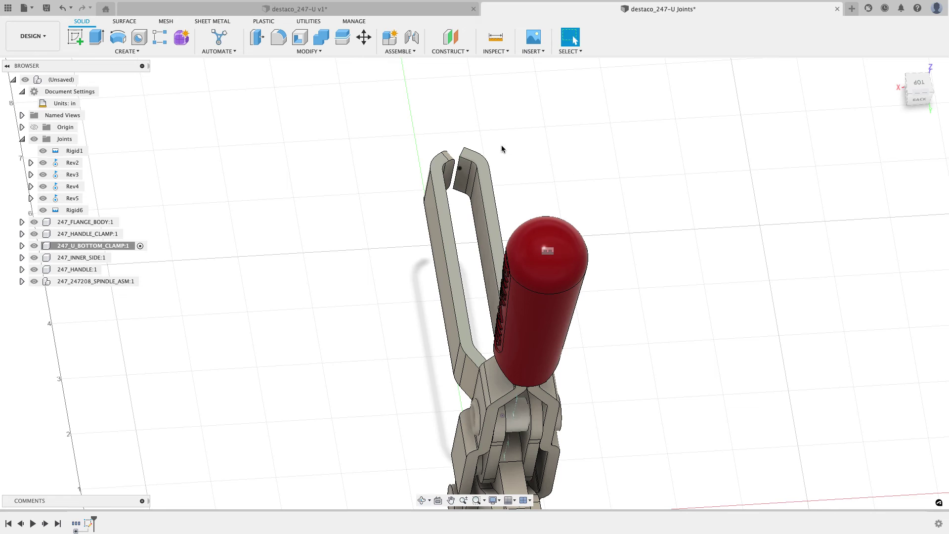
- Create a joint origin on the sketched point between the clamp arm's prongs, keeping zero angle and offsets
click(405, 51)
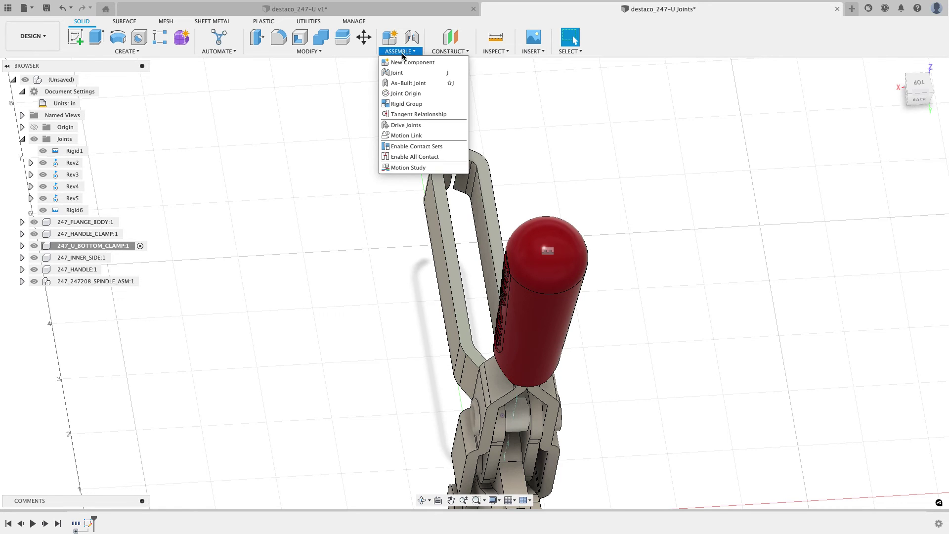
click(457, 138)
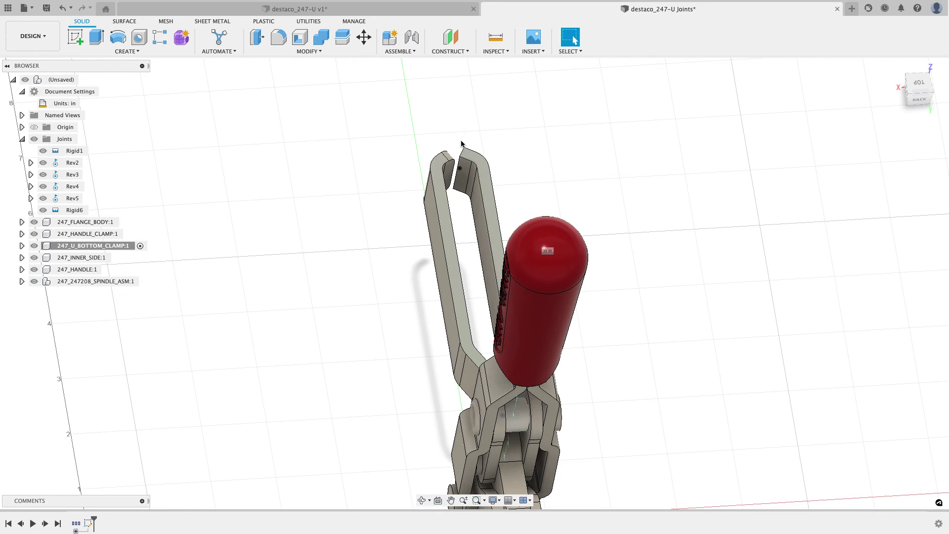
click(461, 169)
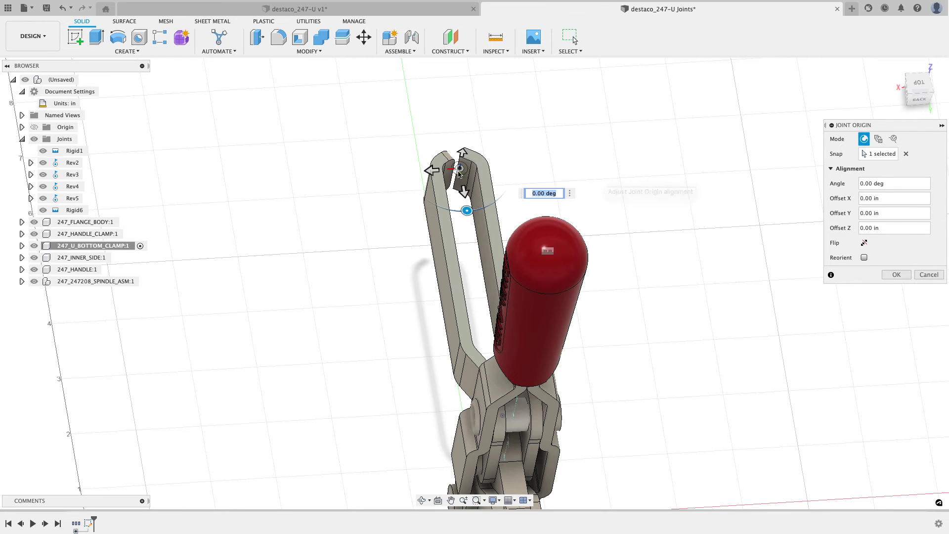
click(896, 274)
- Revert the displaced spindle bolt to its previous position
scroll(618, 235, down, 5)
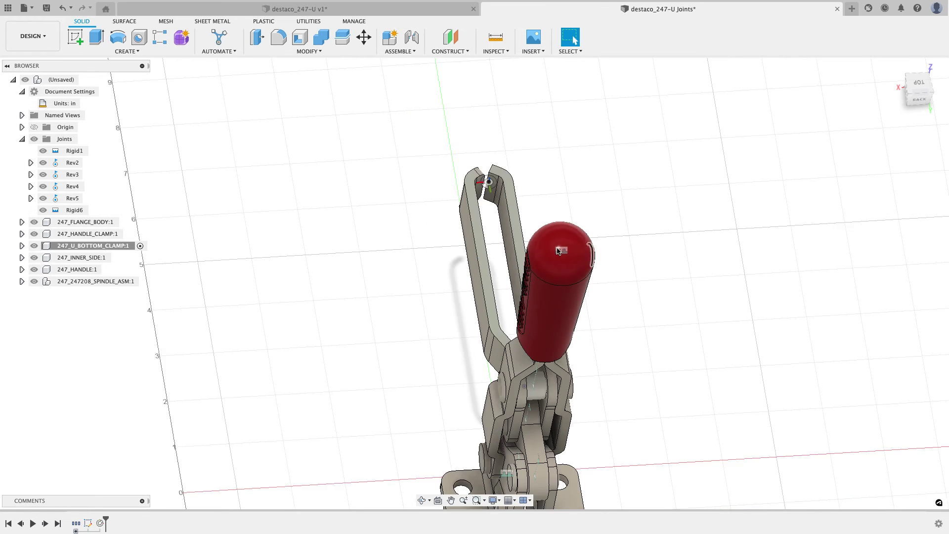
shift+middle_drag(569, 232, 618, 235)
key(F6)
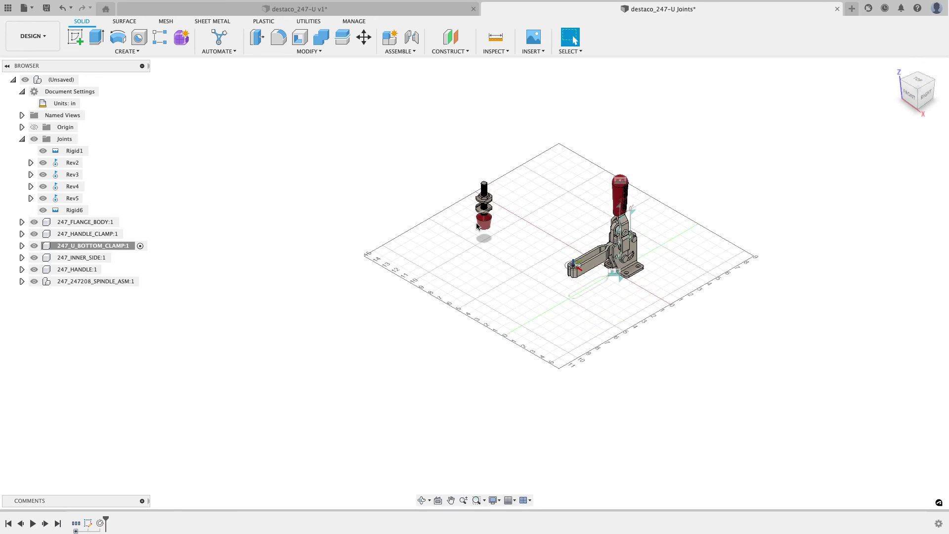
scroll(499, 175, up, 2)
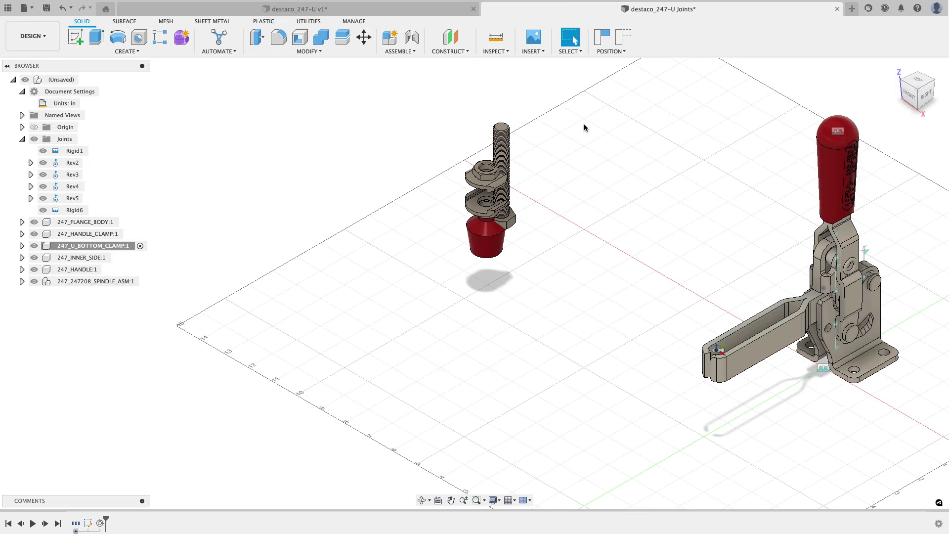
click(623, 41)
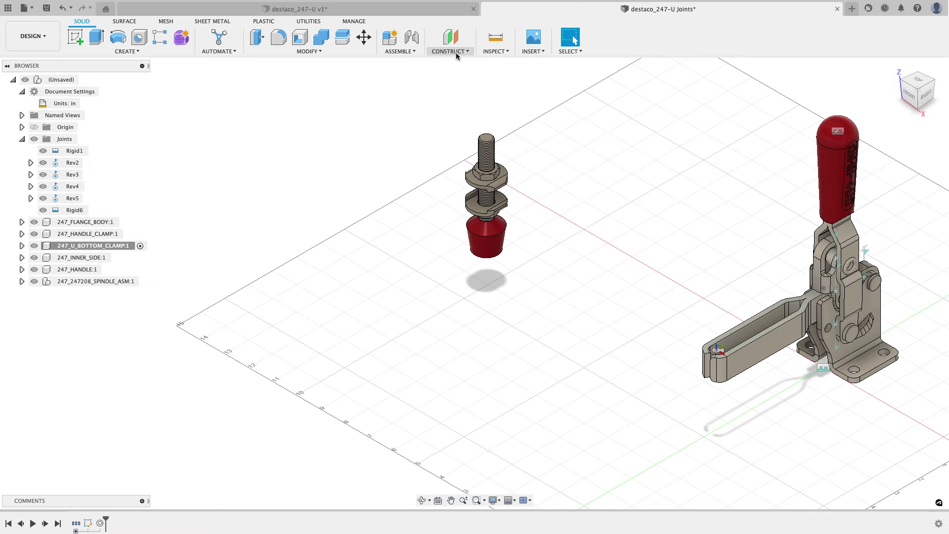
- Create a rigid group from the spindle's bolt, both nuts, both flanged washers and the red rubber tip
click(412, 51)
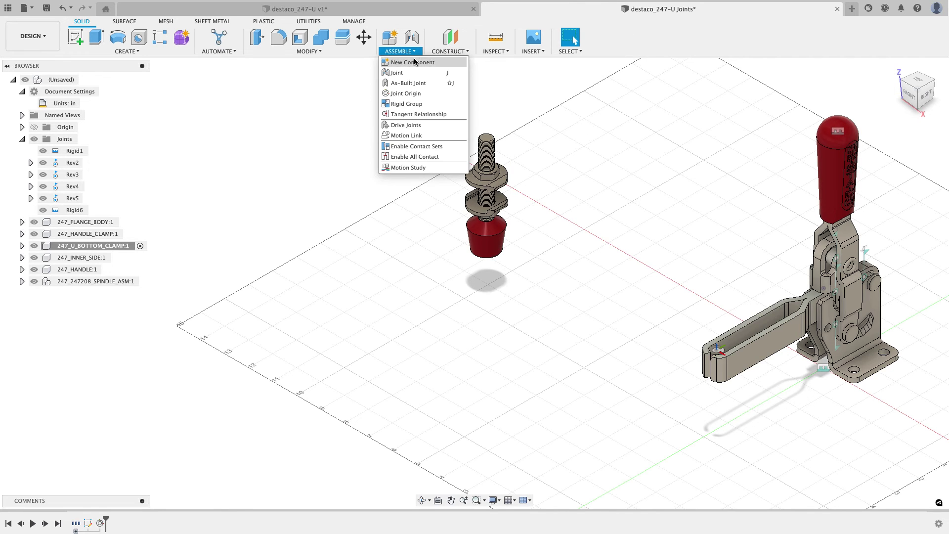
click(406, 103)
click(496, 151)
scroll(498, 163, up, 3)
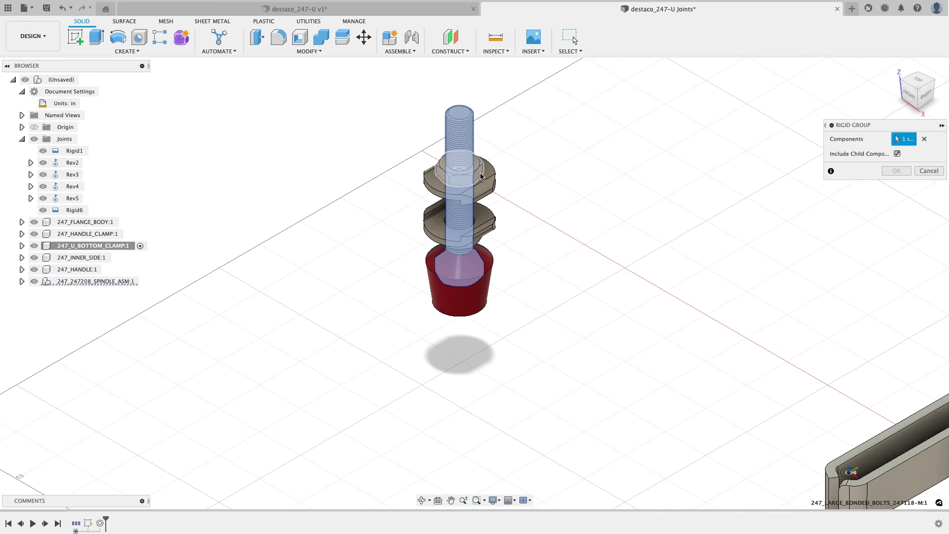
click(482, 176)
click(494, 186)
click(491, 228)
mouse_move(492, 228)
shift+middle_down()
mouse_move(503, 227)
mouse_move(488, 243)
shift+middle_up()
click(483, 246)
click(487, 286)
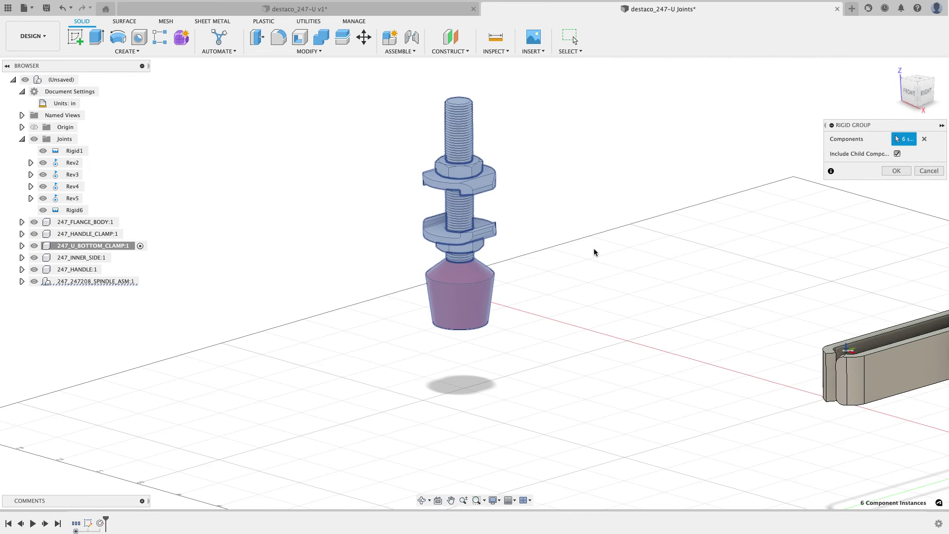
scroll(641, 211, down, 3)
key(Return)
- Start a joint with its first origin on the underside of the spindle's upper flanged washer
shift+middle_drag(624, 153, 538, 159)
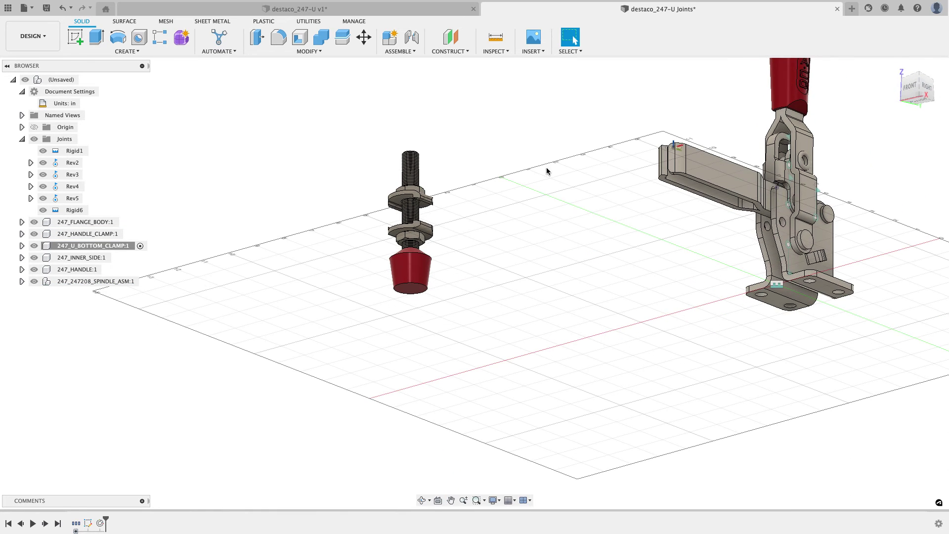
click(398, 51)
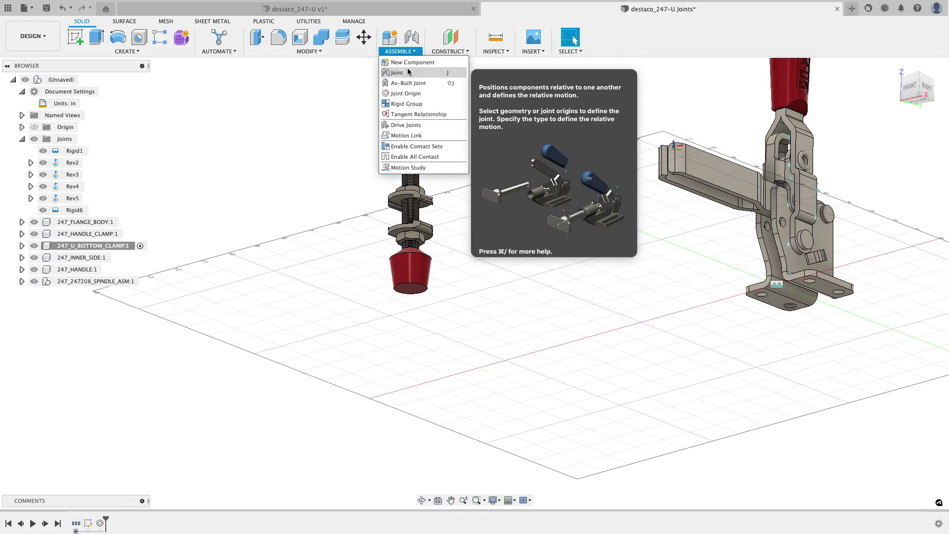
click(403, 73)
shift+middle_drag(443, 269, 621, 319)
scroll(620, 319, up, 3)
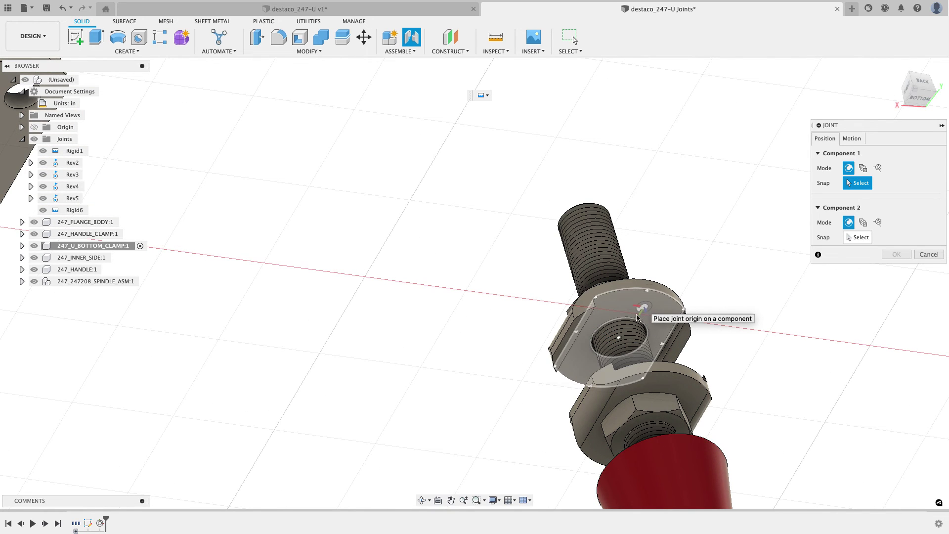
click(642, 312)
- Set the joint's second snap to the joint origin between the prongs at the clamp arm's open end
scroll(471, 259, down, 5)
shift+middle_drag(456, 248, 572, 284)
scroll(567, 353, up, 5)
scroll(567, 353, up, 3)
scroll(486, 400, up, 3)
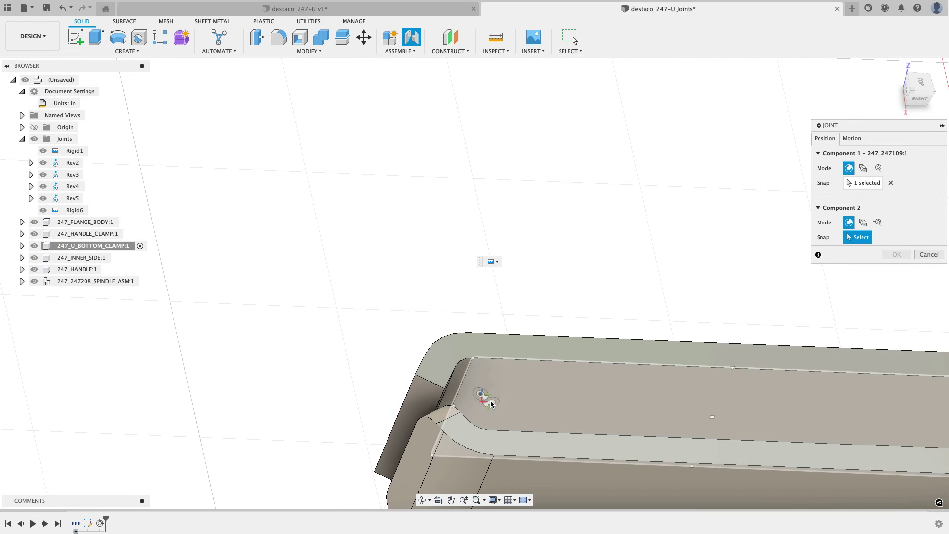
click(489, 399)
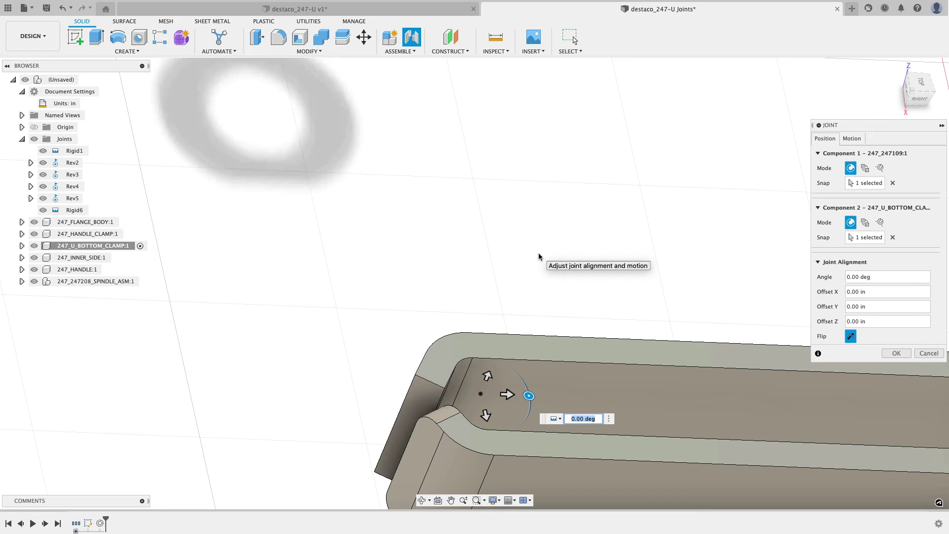
scroll(542, 247, down, 5)
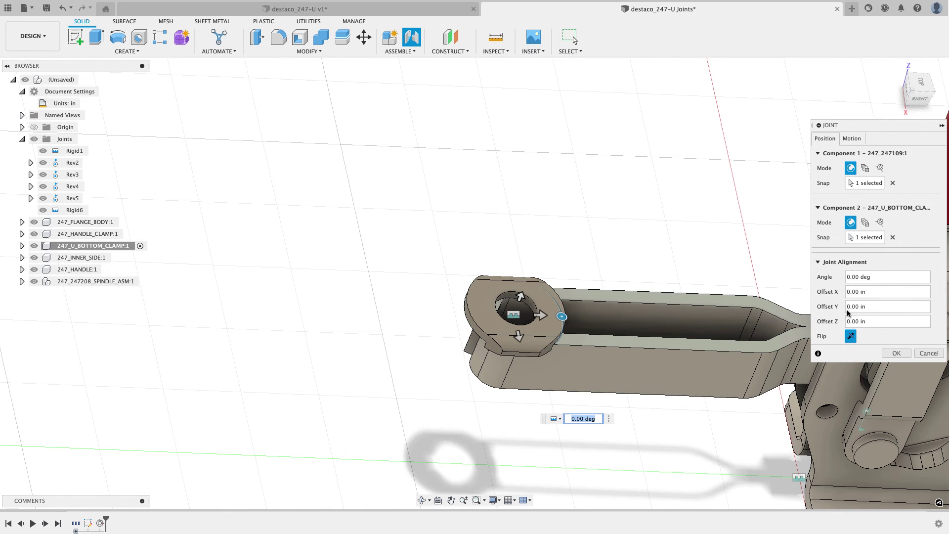
- Set the spindle joint's motion type to Slider along the Y Axis and create the joint
click(853, 139)
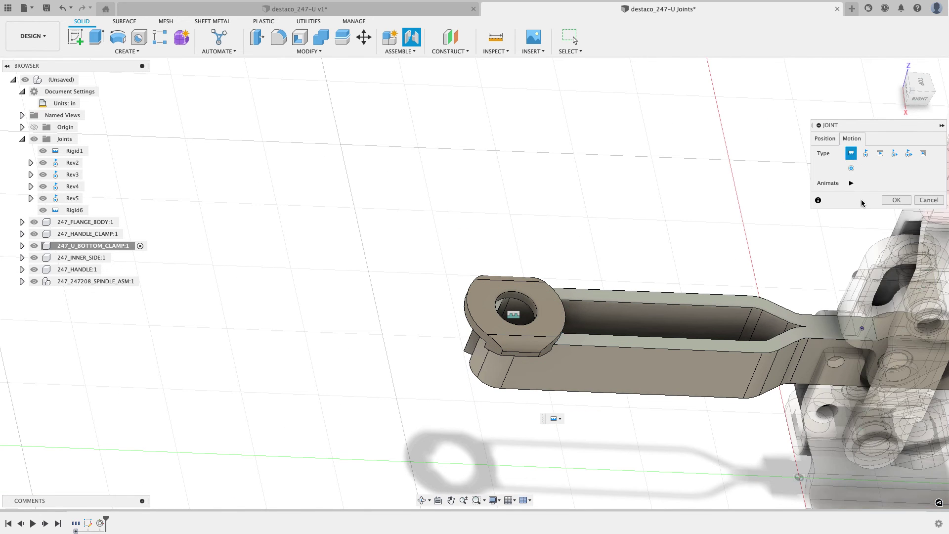
click(880, 154)
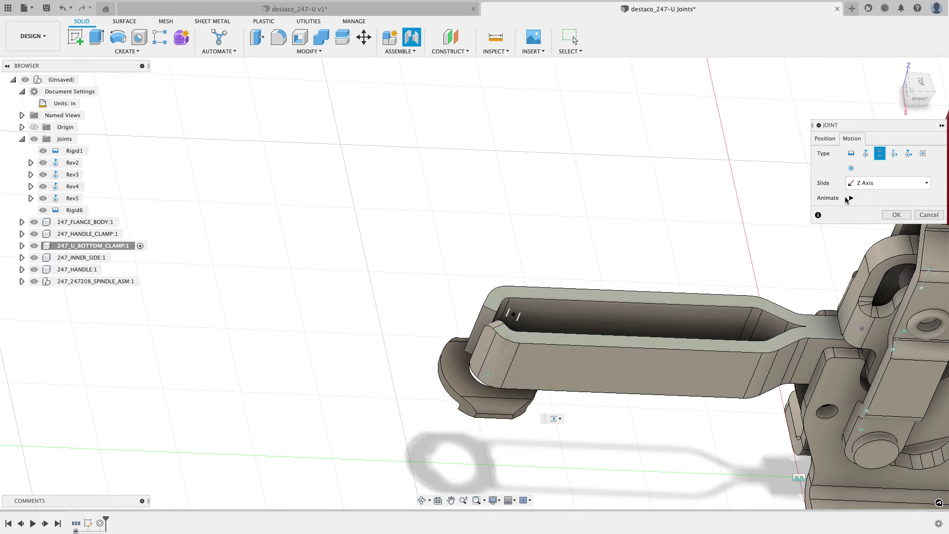
click(870, 183)
click(861, 203)
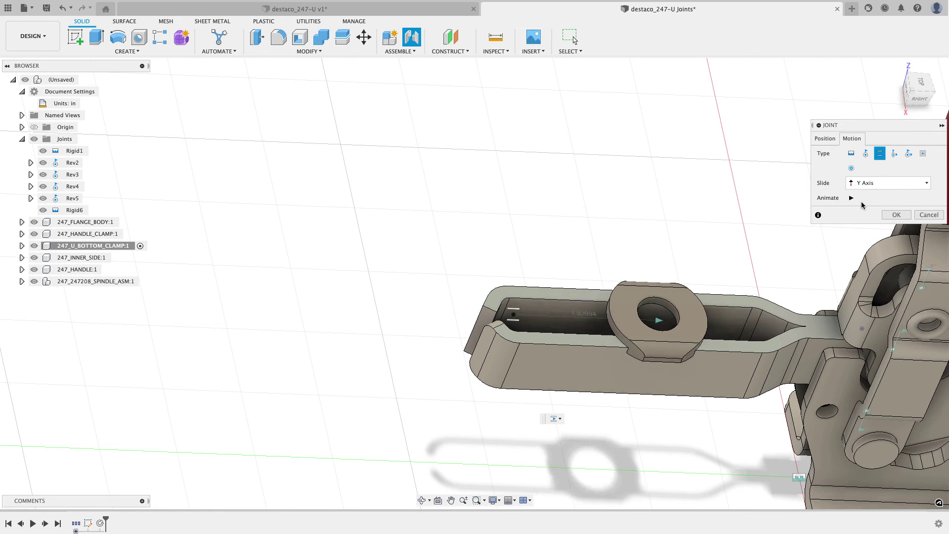
click(879, 187)
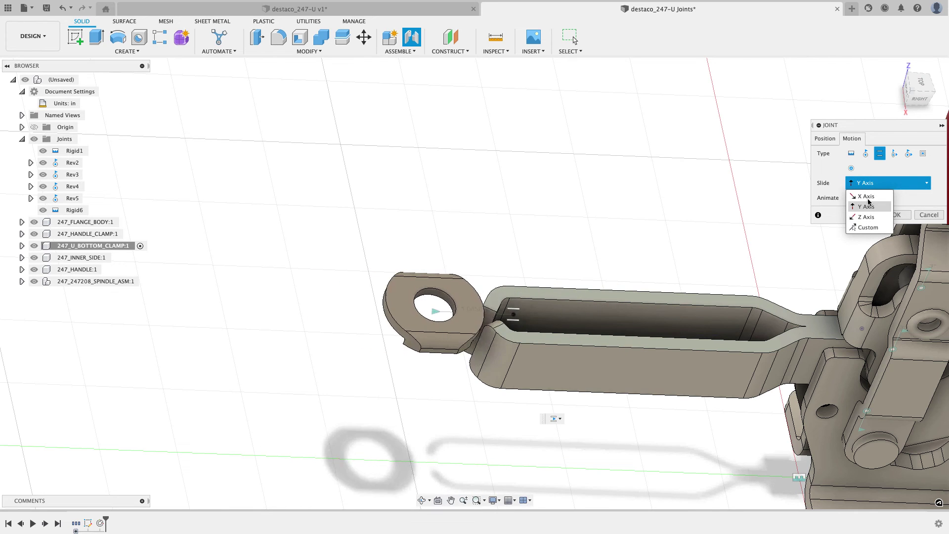
click(865, 197)
click(886, 185)
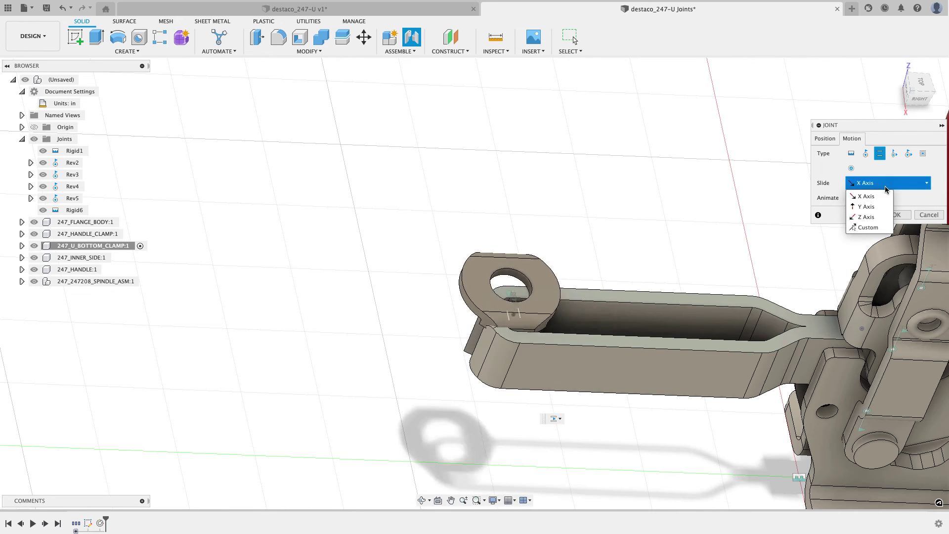
click(877, 203)
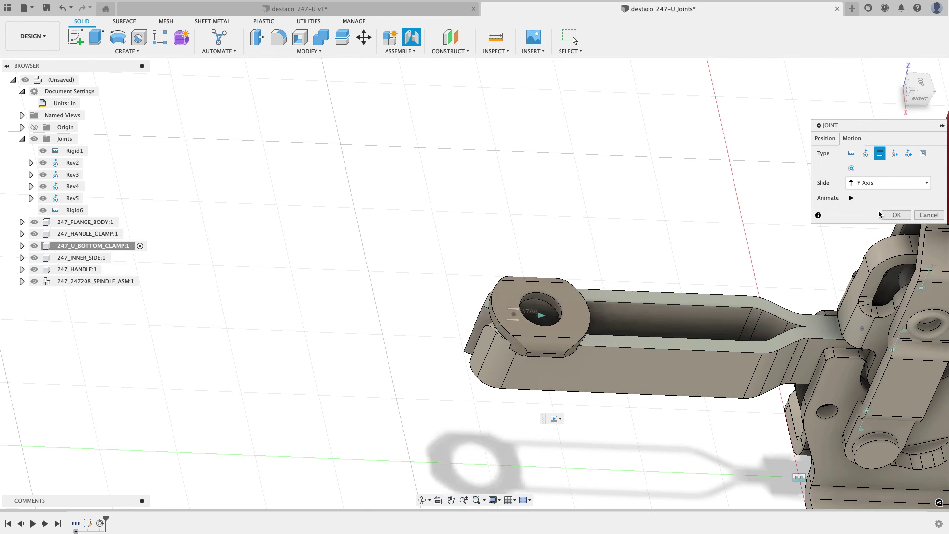
key(Return)
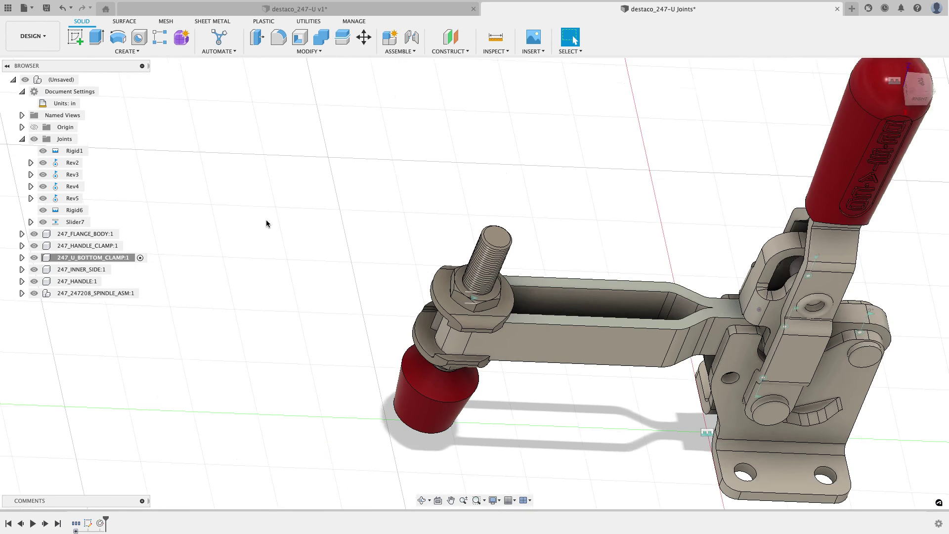
- Limit the spindle slider joint's travel to a minimum of 0 in and a maximum of 2 in
click(98, 223)
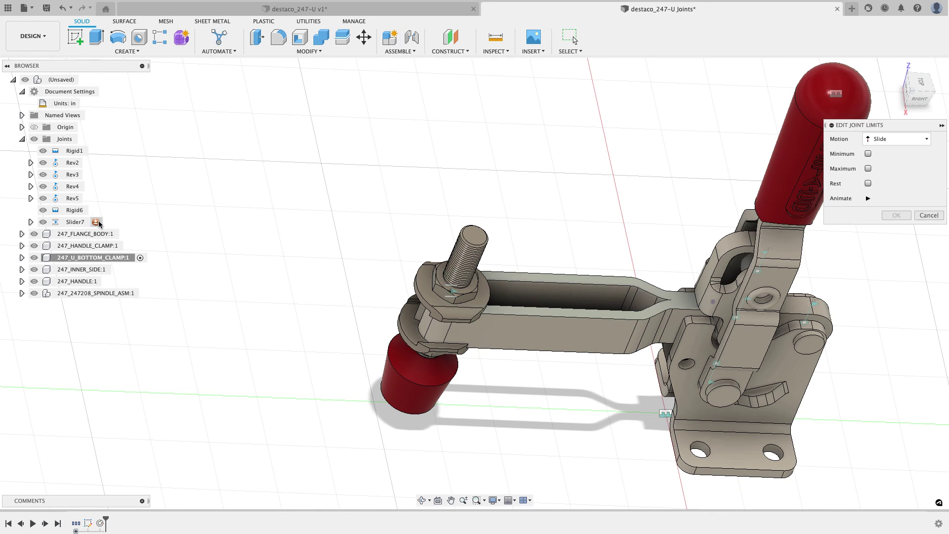
click(868, 154)
click(868, 183)
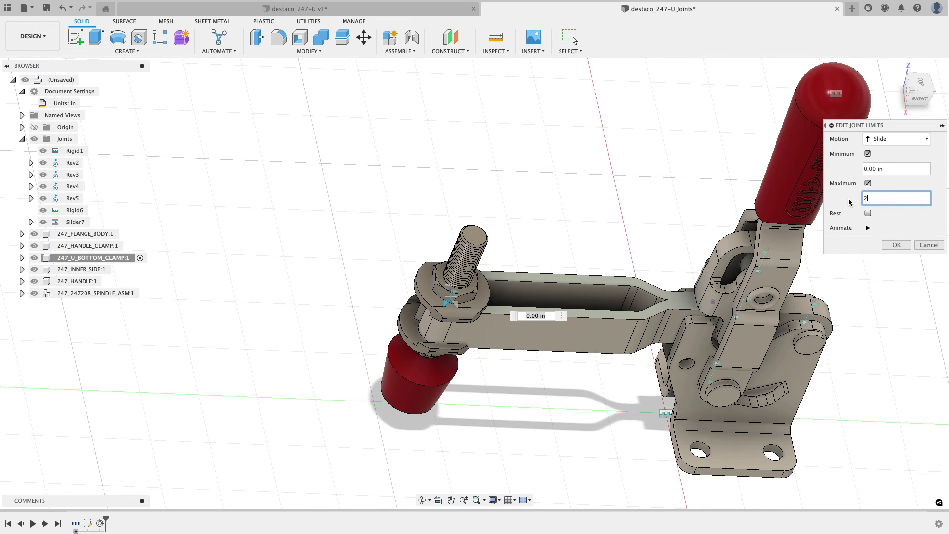
text(2)
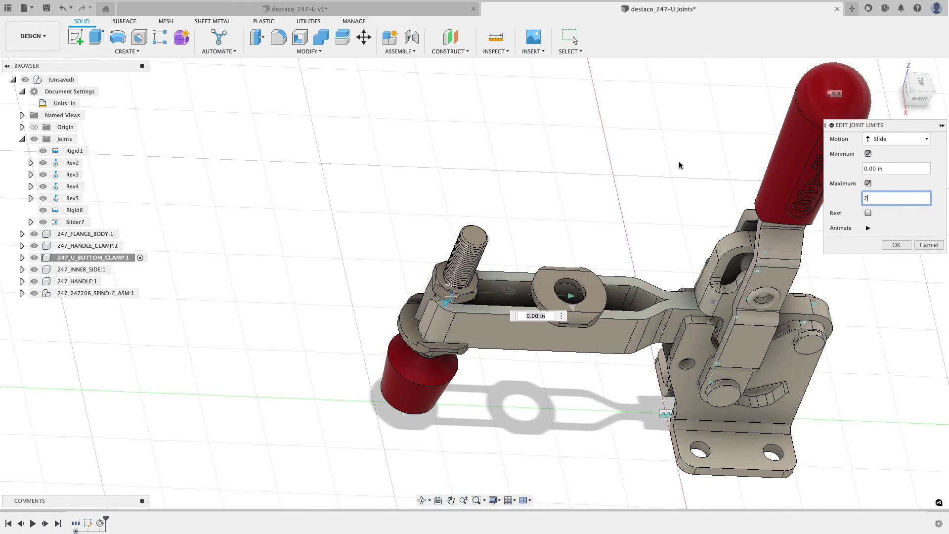
click(897, 245)
- Test the spindle's travel along the clamp arm, revert its position, and try moving the red-gripped handle
drag(476, 295, 592, 296)
click(619, 44)
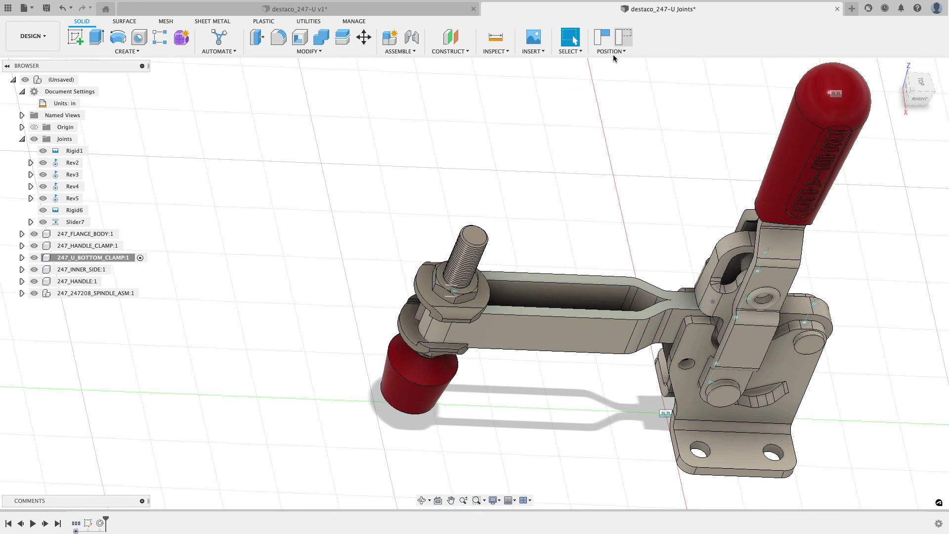
click(893, 68)
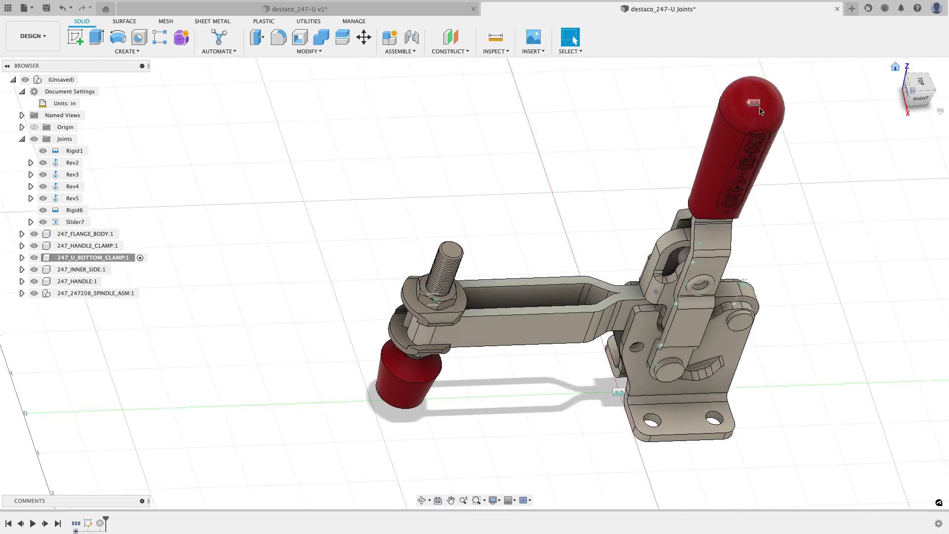
drag(535, 246, 515, 220)
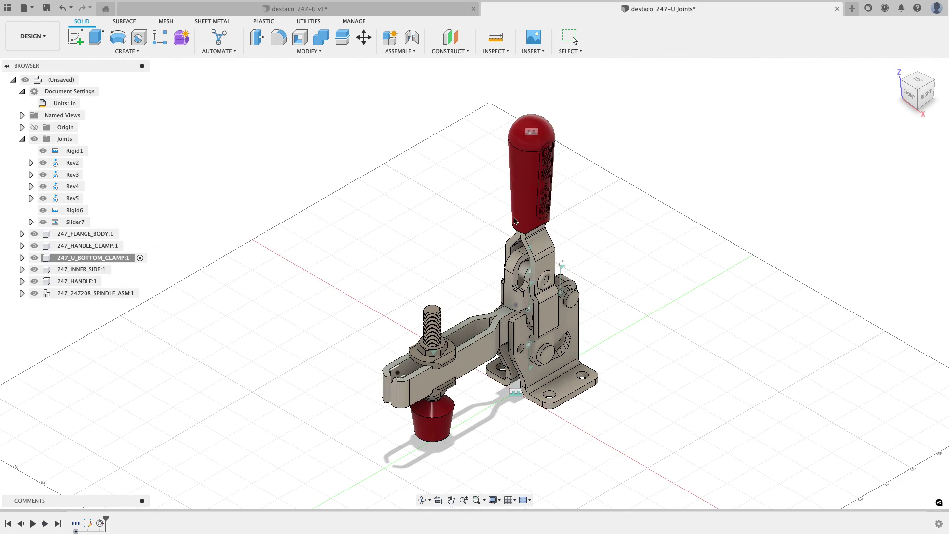